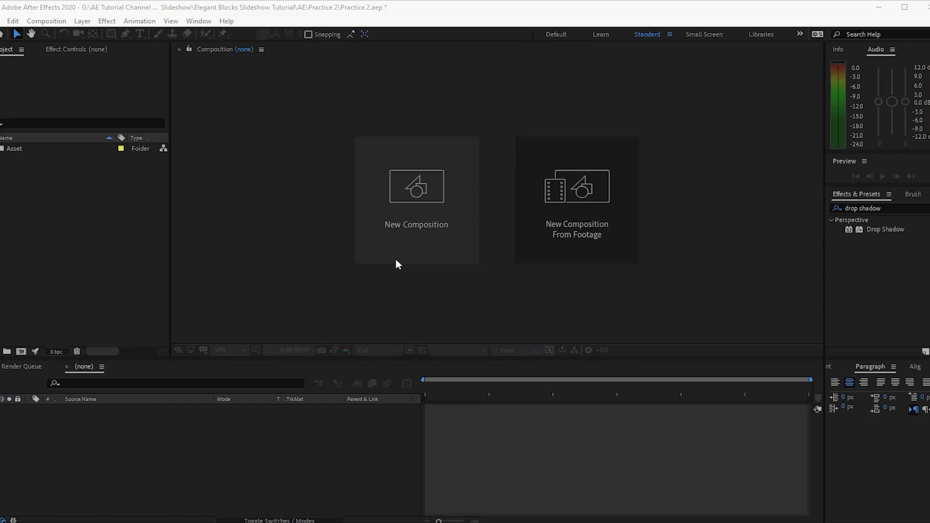
Create a composition named Main with a duration of 0:00:10:00.
click(64, 22)
click(73, 34)
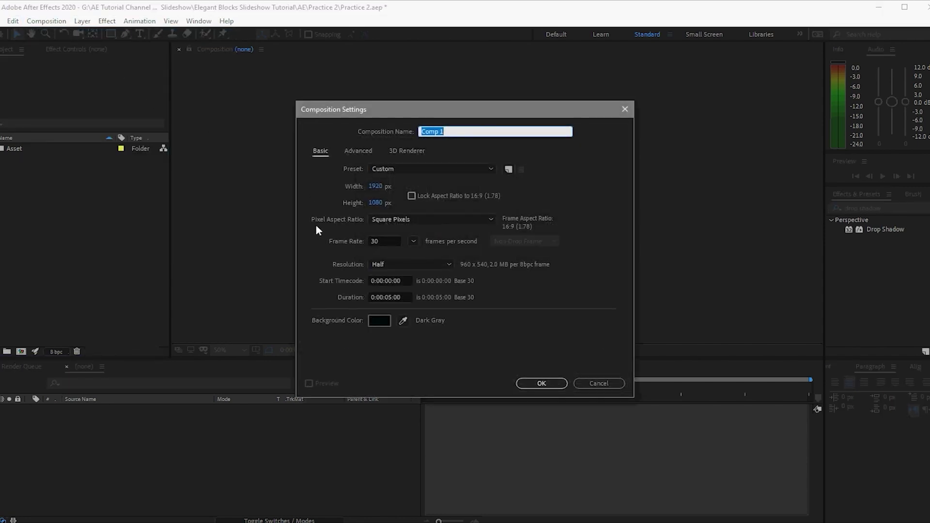
text(Main)
click(388, 297)
text(1000)
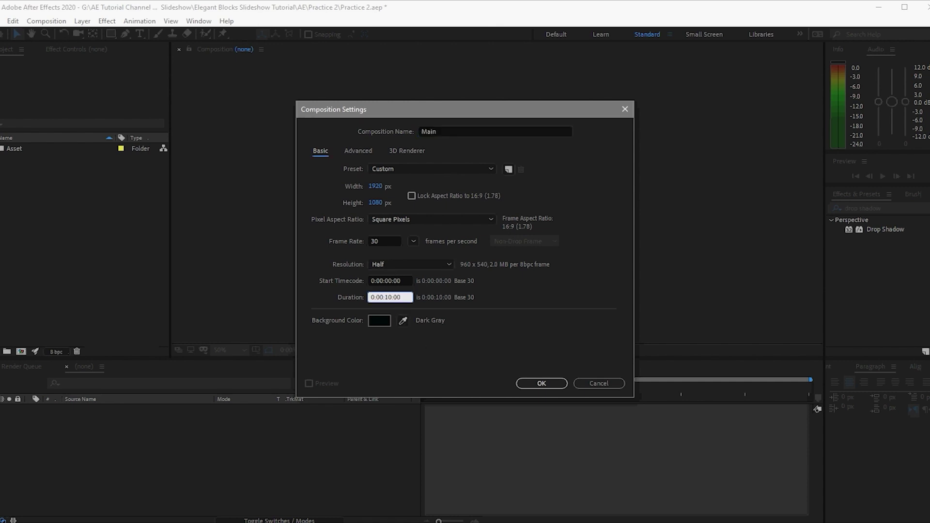
click(547, 388)
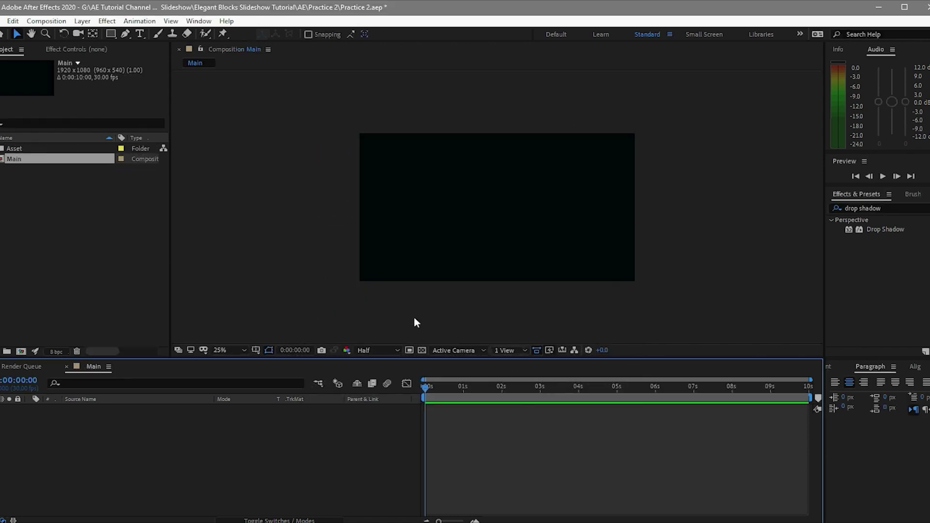
Create a composition named Placeholder 1 with a duration of 0:00:05:00.
click(22, 352)
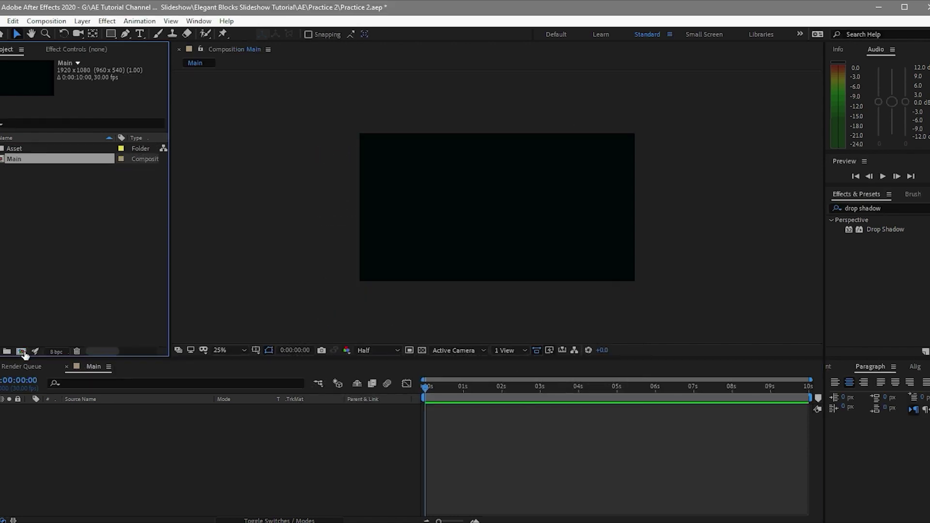
text(Placeholder 1)
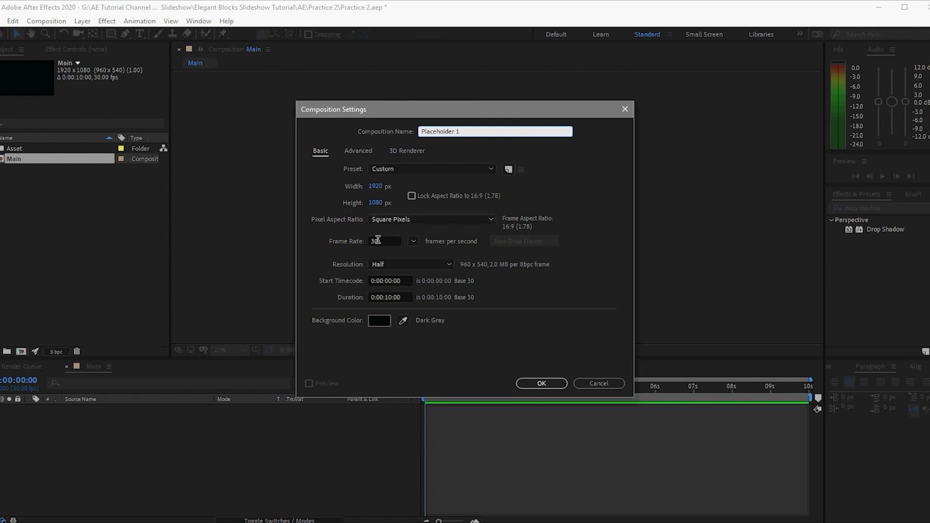
click(388, 294)
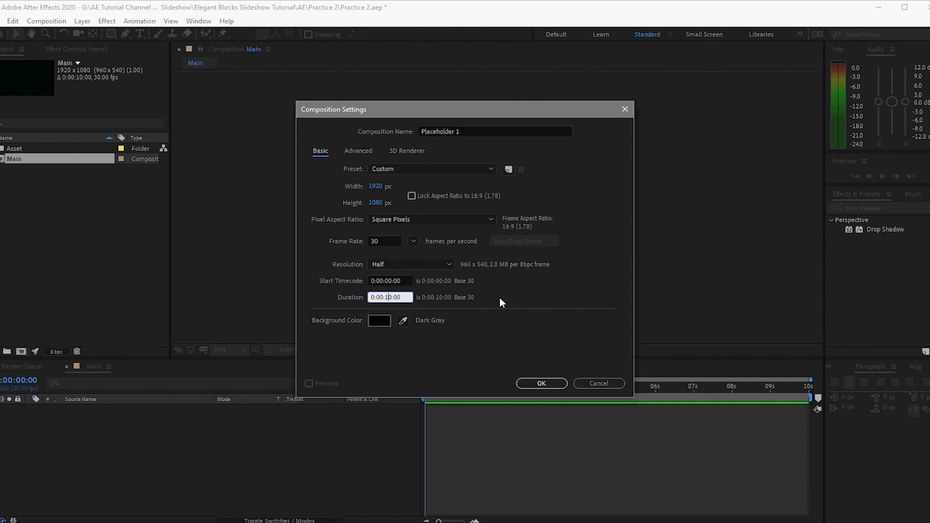
key(BackSpace)
key(Delete)
text(05)
click(547, 384)
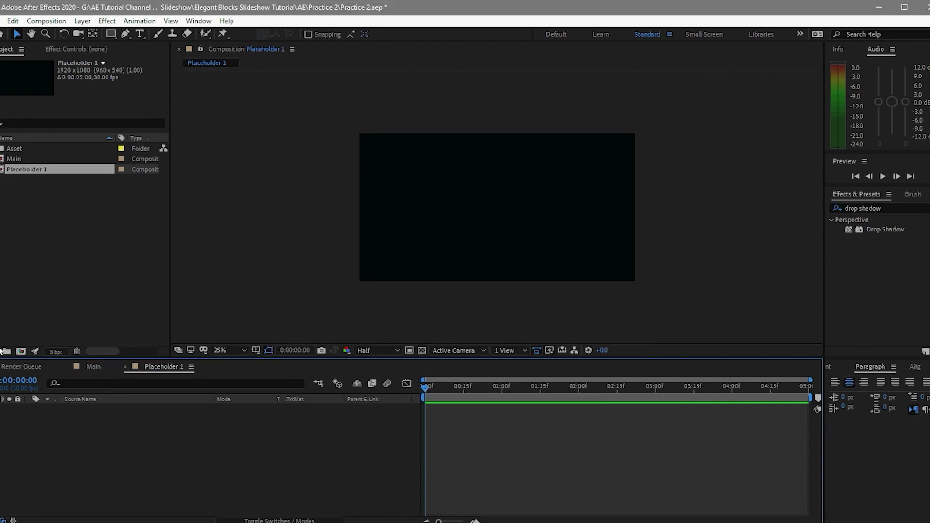
Create a composition named Image with Effects 1, keeping the default settings.
click(21, 352)
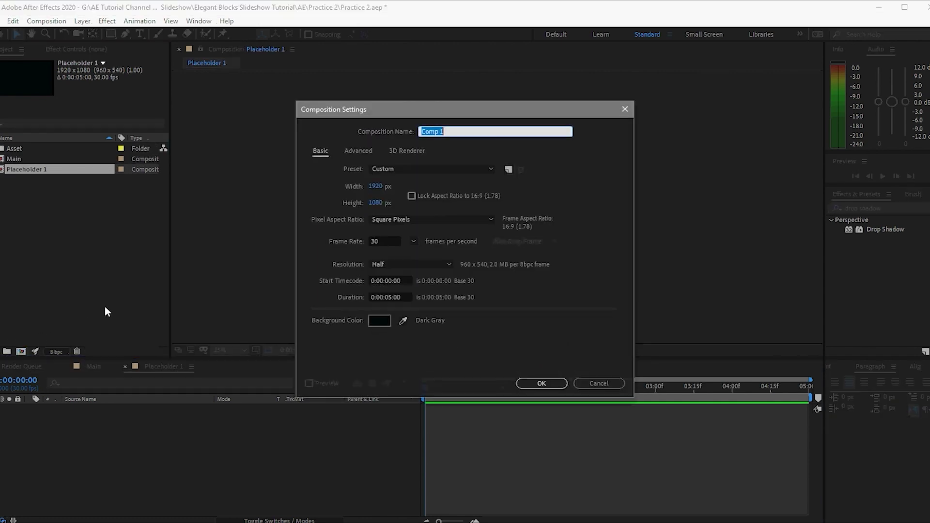
key(BackSpace)
text(Image with Effects)
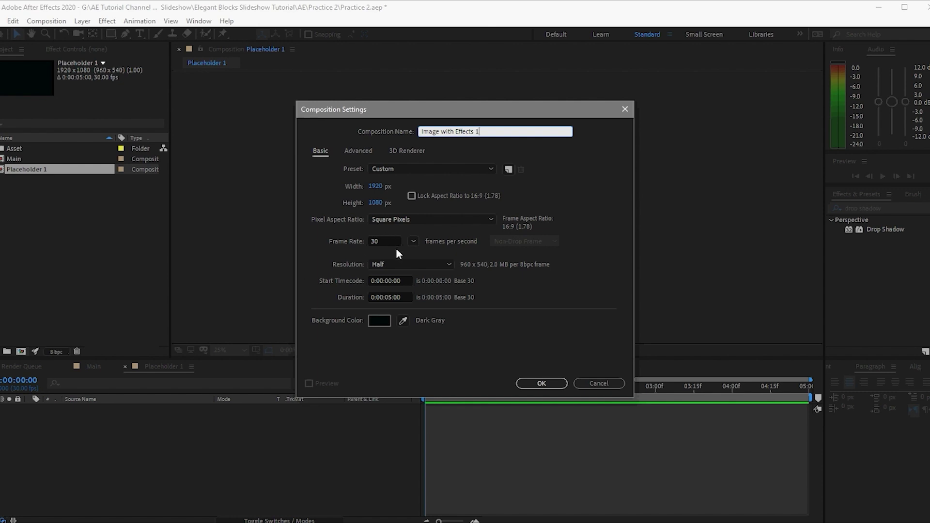
click(538, 384)
Create a composition named Grid Comp 1, keeping the default settings.
click(22, 351)
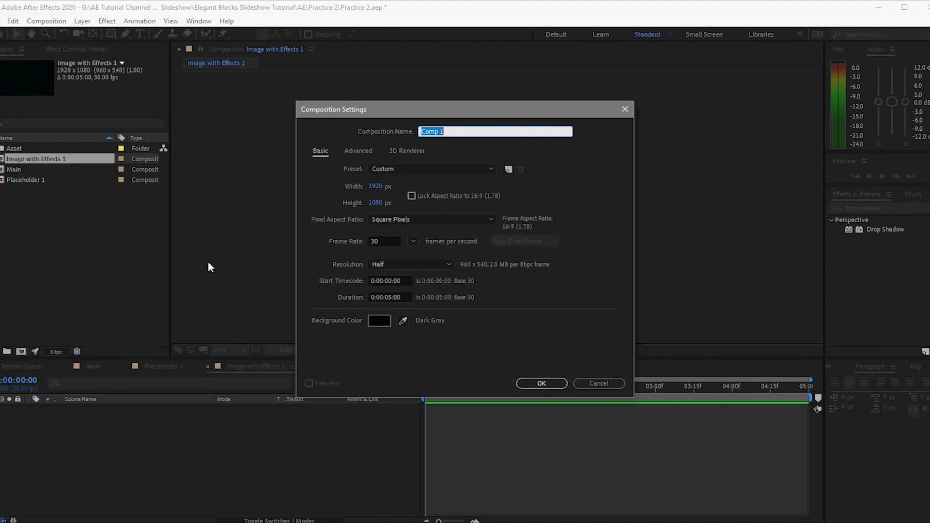
text(Grid Comp 1)
click(541, 383)
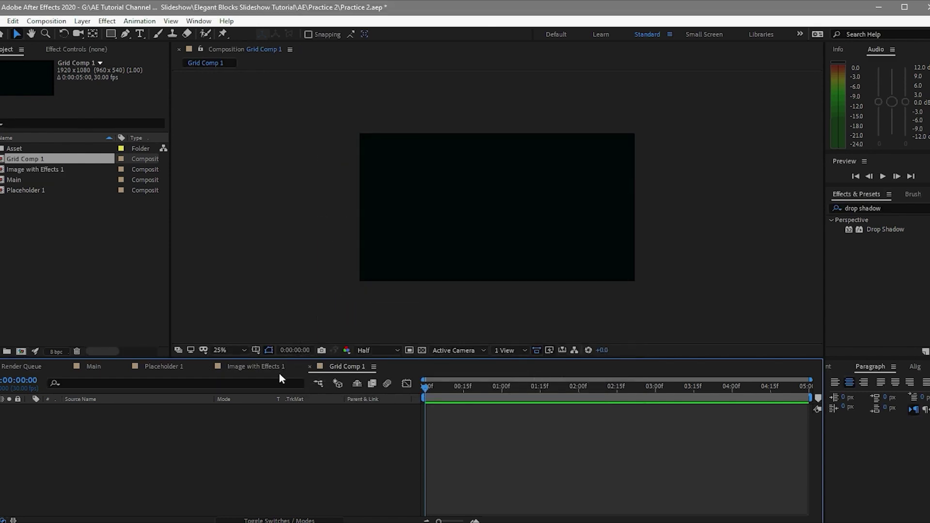
Create a composition named Slide 1, keeping the default settings.
click(21, 352)
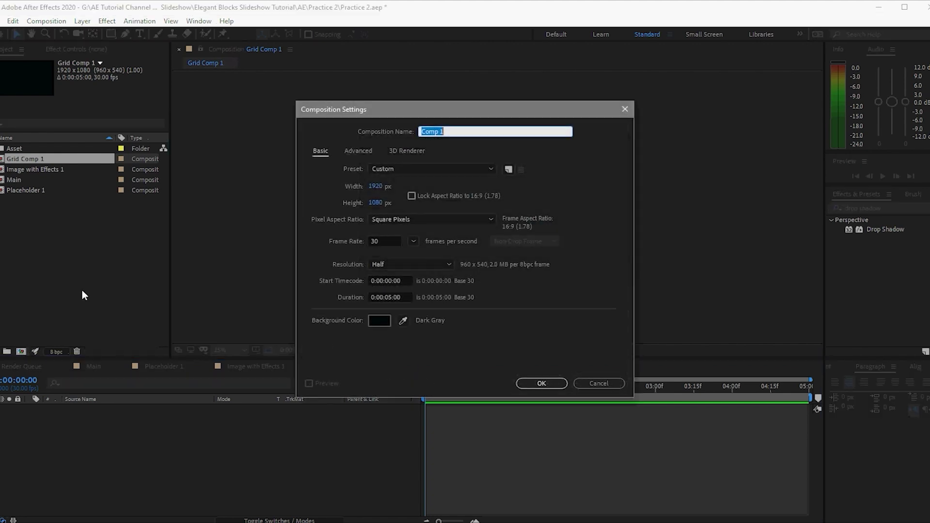
text(Slide)
click(542, 384)
Add lady-983959_1920.jpg from the Asset folder's Image subfolder to the Placeholder 1 composition and lower its position to 960, 637.
click(158, 367)
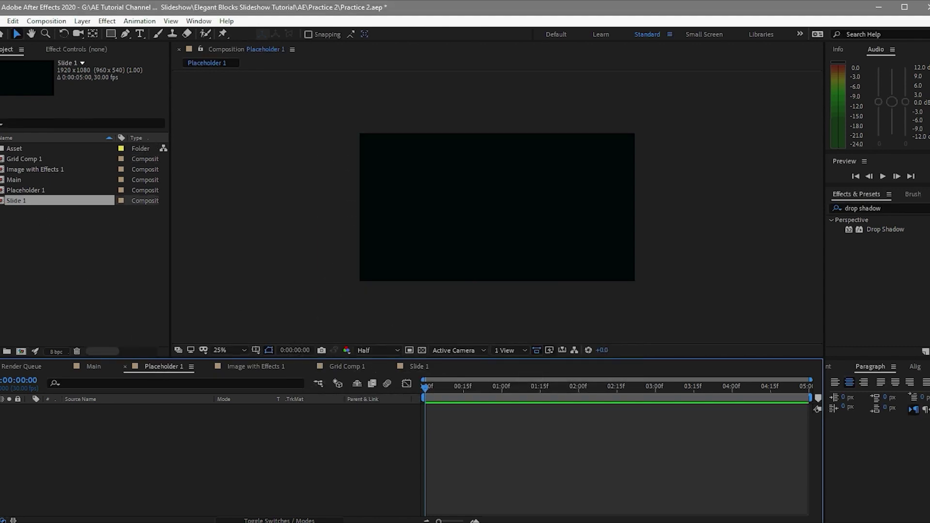
click(2, 148)
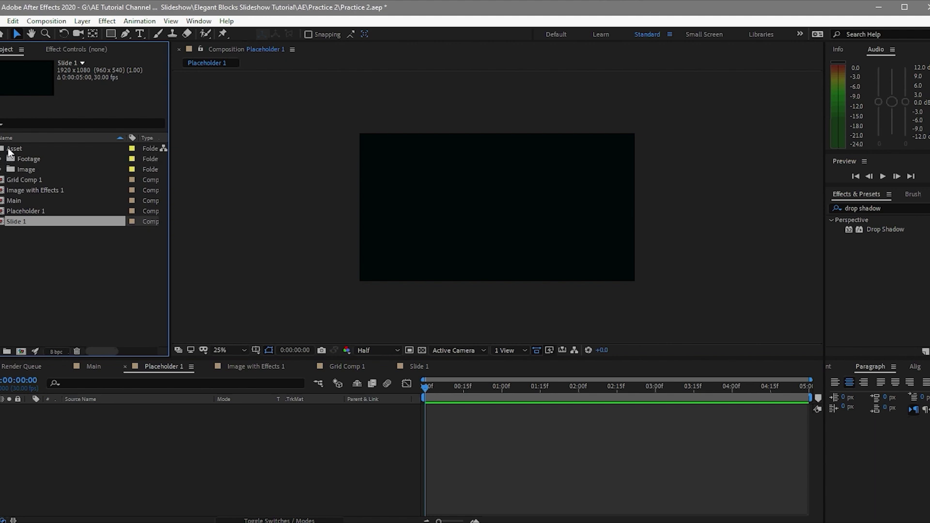
click(2, 169)
click(75, 190)
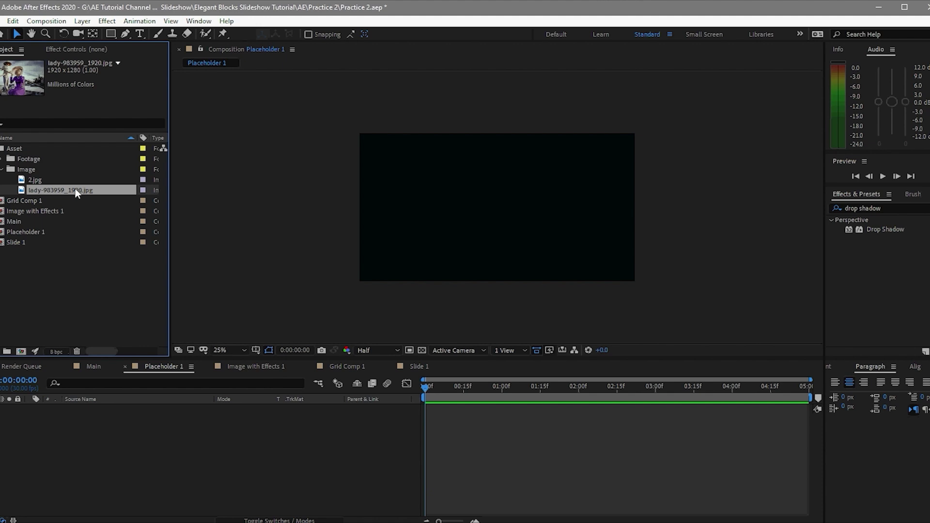
drag(75, 190, 161, 413)
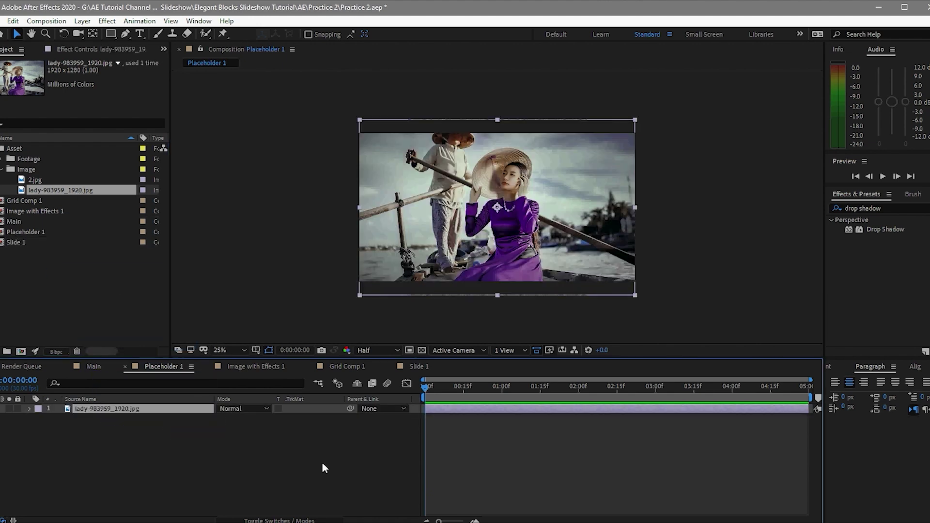
key(p)
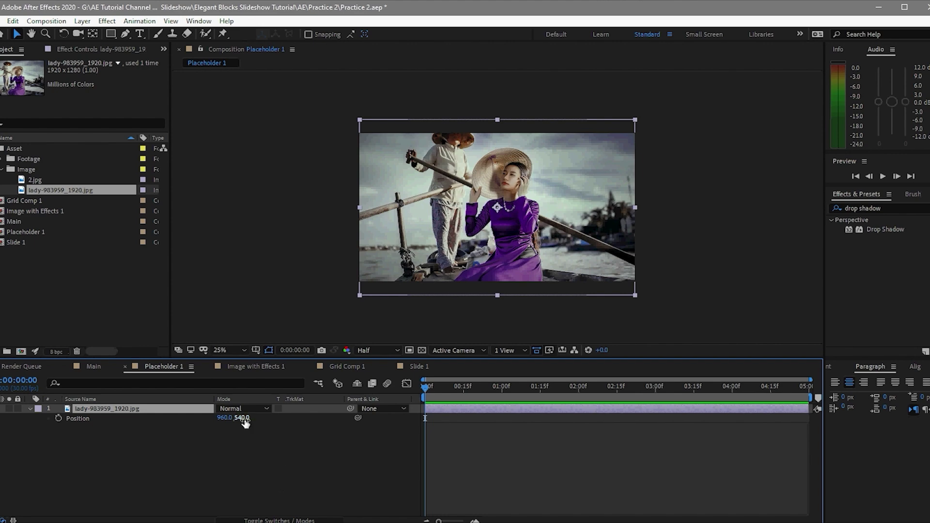
drag(242, 418, 280, 435)
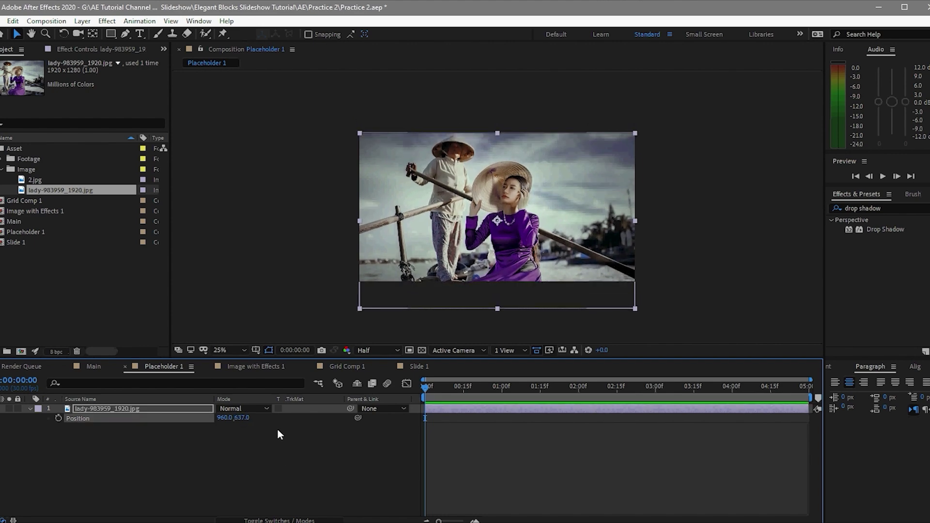
Add a white solid layer with the default name and size to the Image with Effects 1 composition.
click(258, 372)
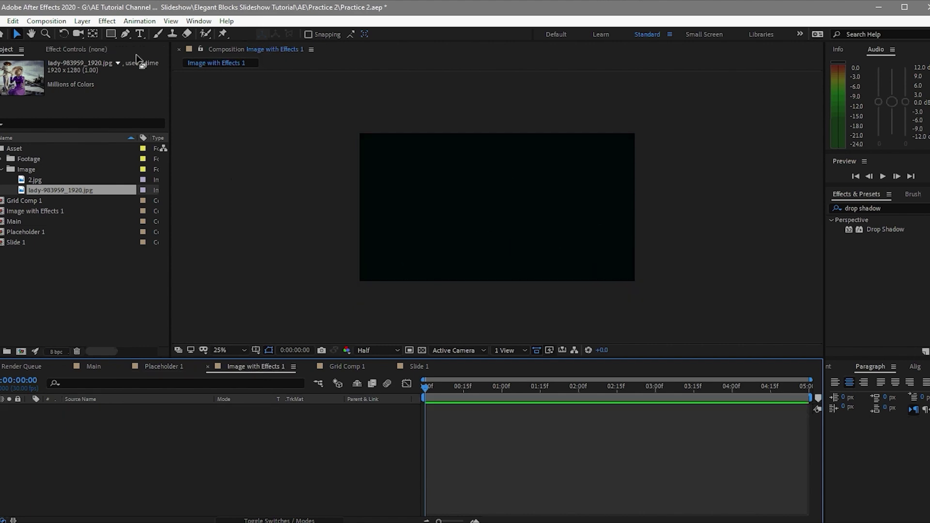
click(81, 20)
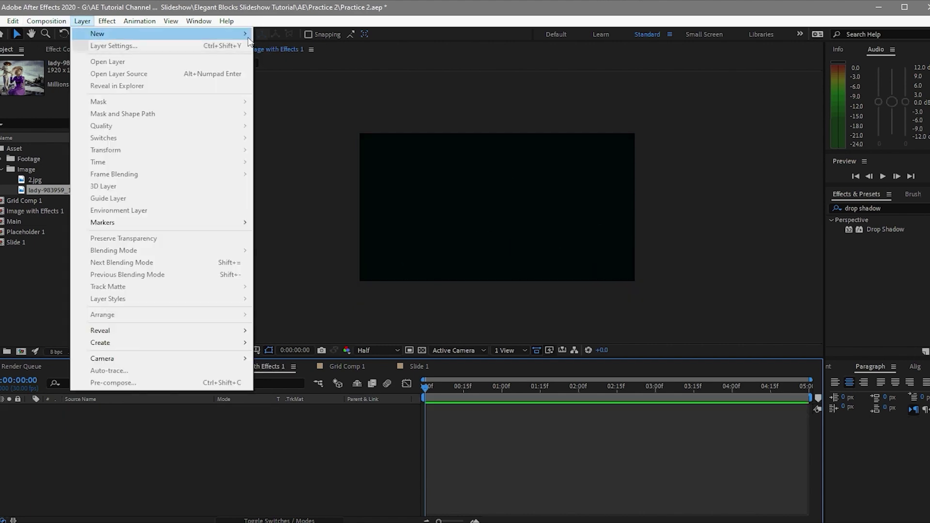
click(274, 46)
click(496, 353)
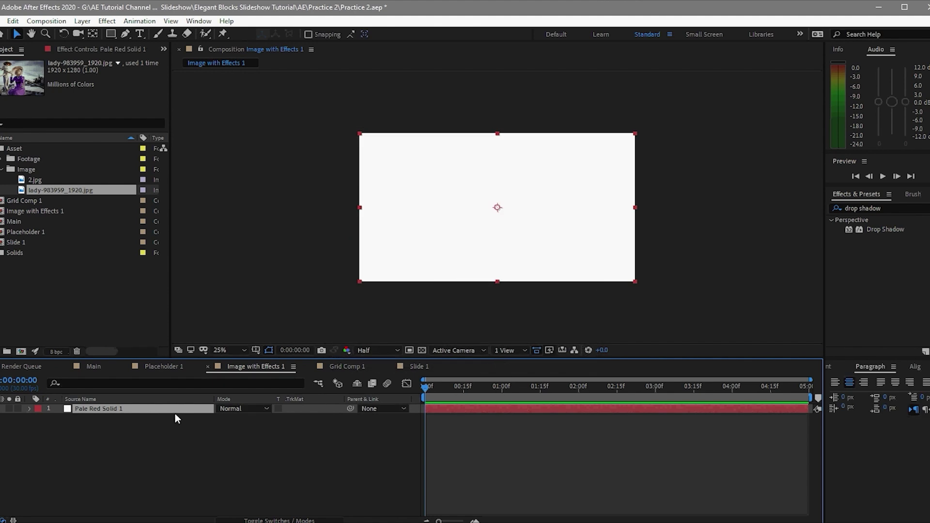
Apply the Grid effect to the white solid and set its corner point to 1279, 809.
key(ctrl+space)
text(grid)
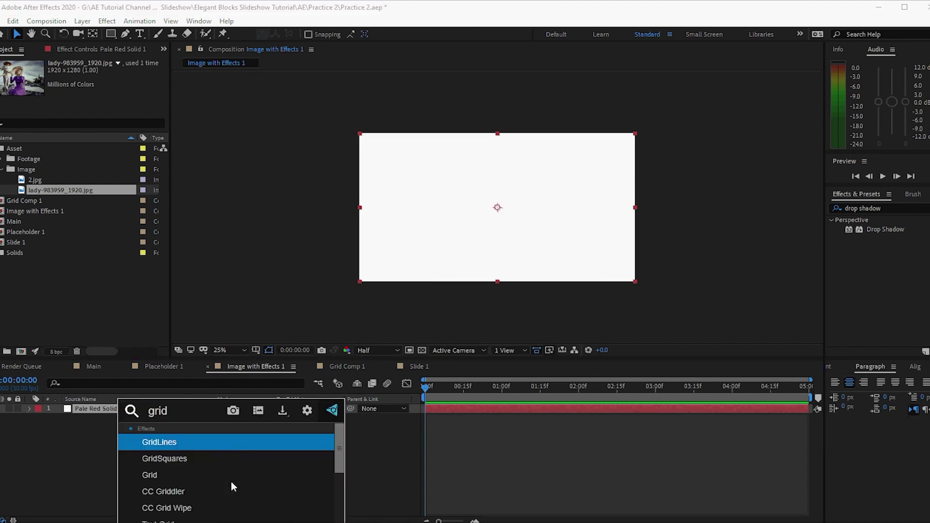
click(213, 475)
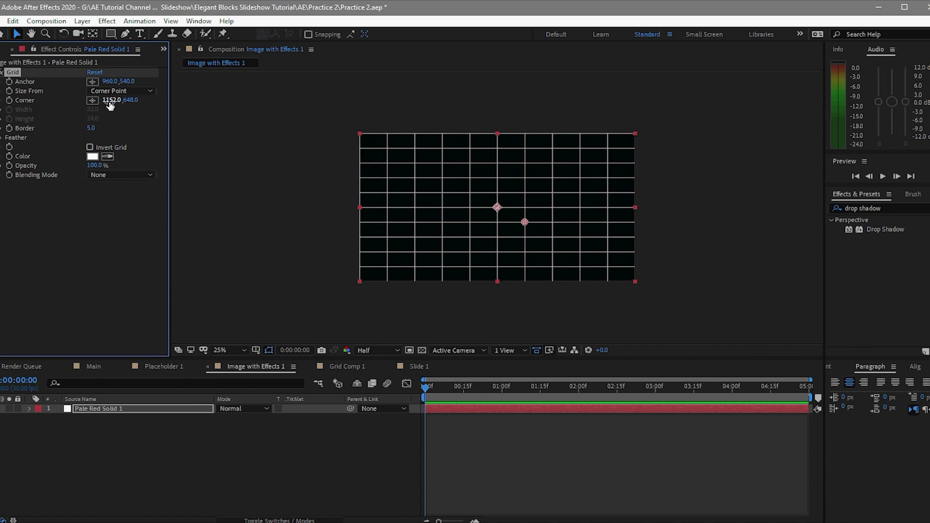
drag(111, 101, 160, 179)
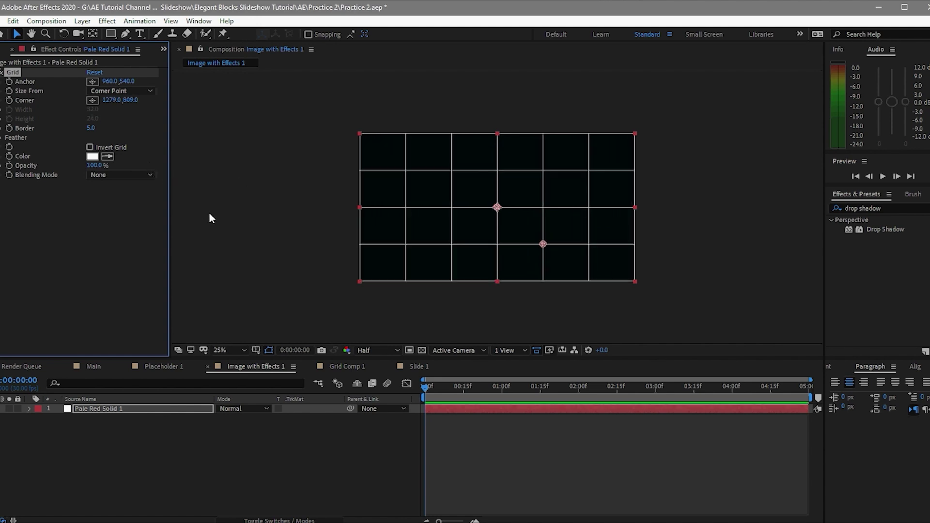
Duplicate the grid solid and set opacity to 10% on the upper copy and 20% on the lower one.
click(167, 410)
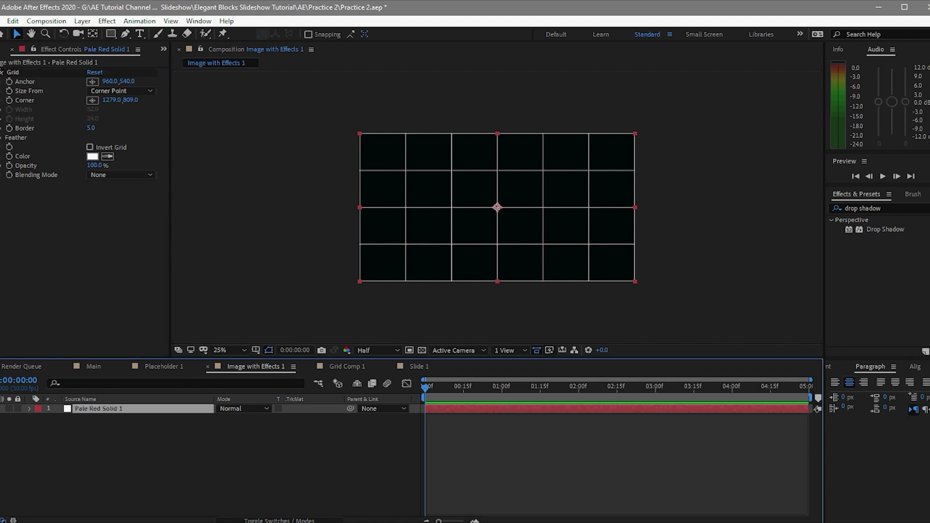
key(ctrl+d)
drag(108, 456, 89, 415)
key(t)
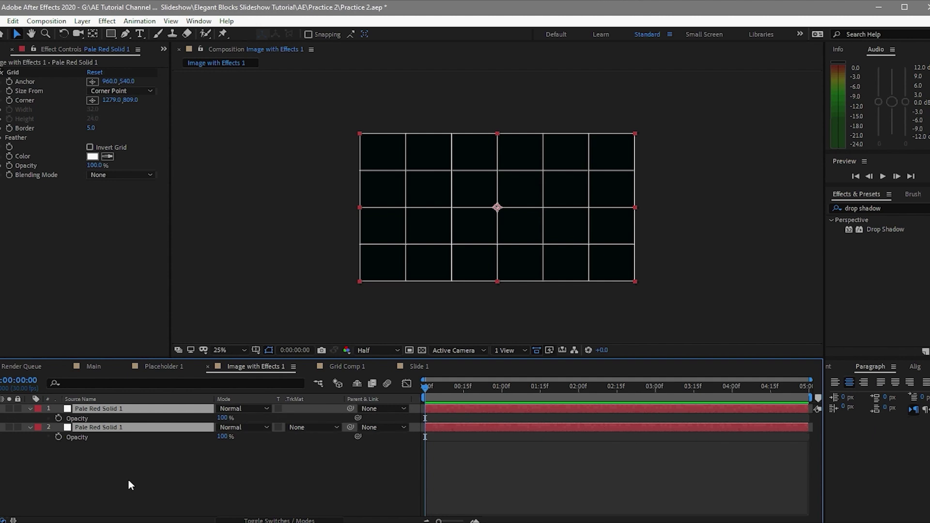
click(225, 488)
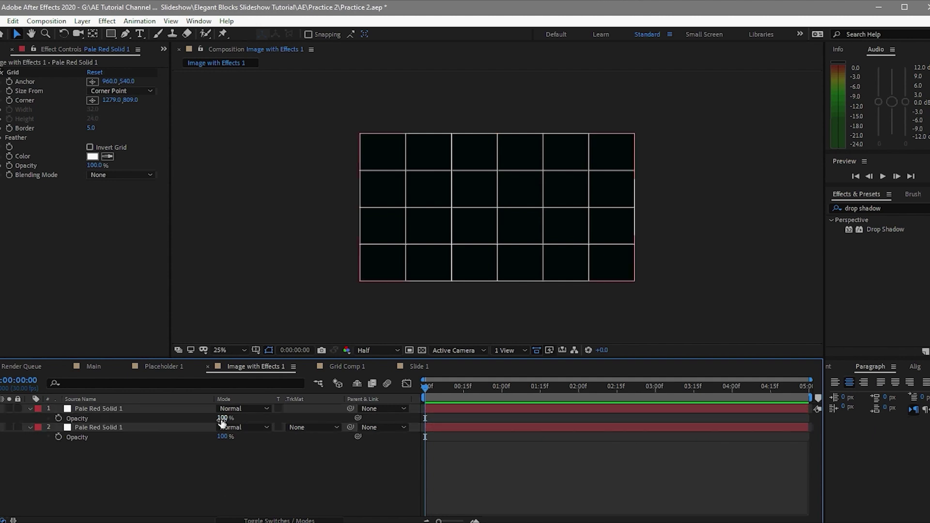
click(224, 418)
text(10)
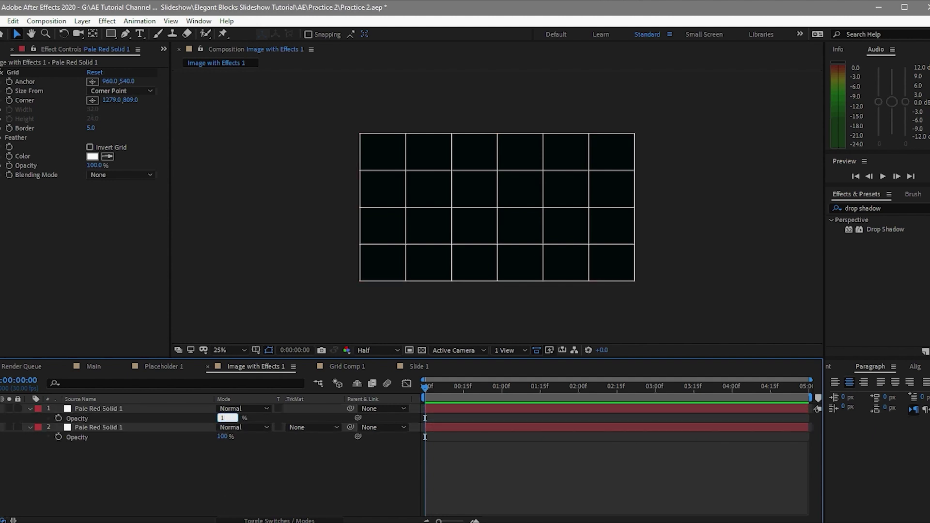
click(226, 437)
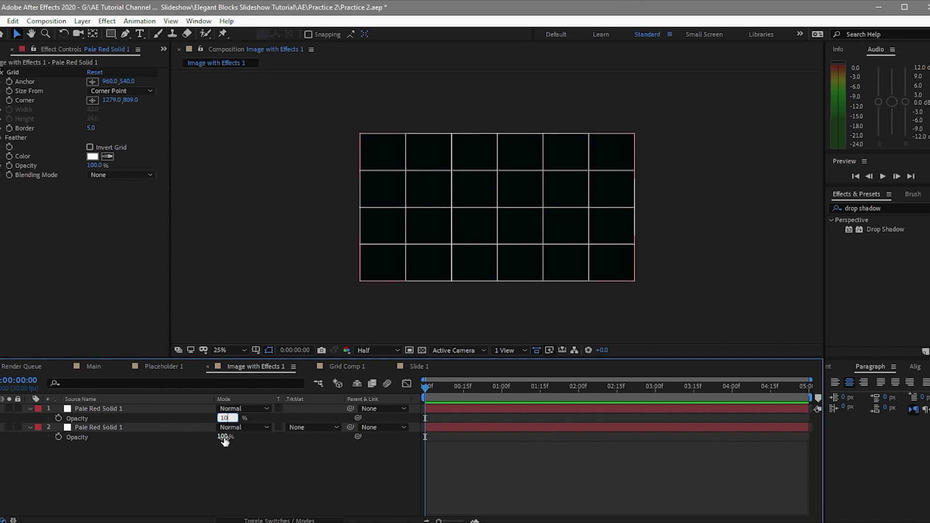
text(20)
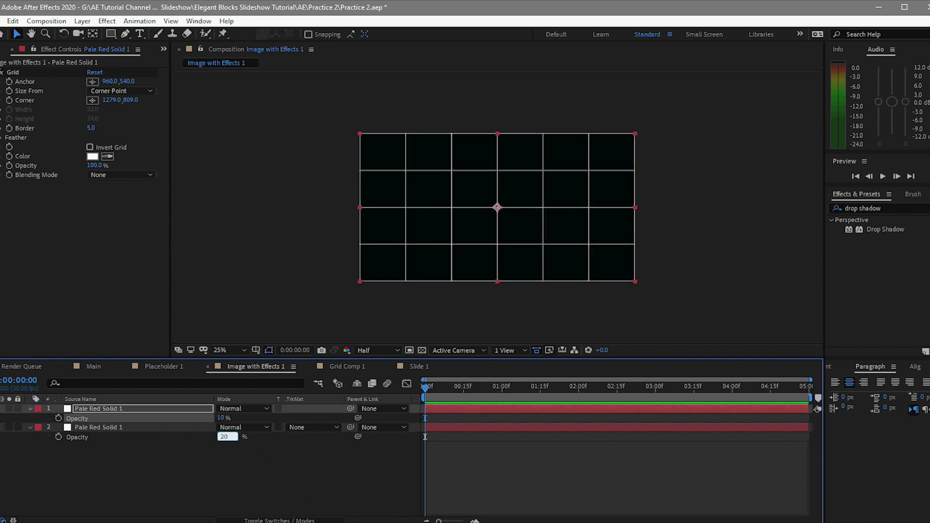
click(246, 484)
Create a white solid named Circle and place it between the two grid layers.
click(82, 21)
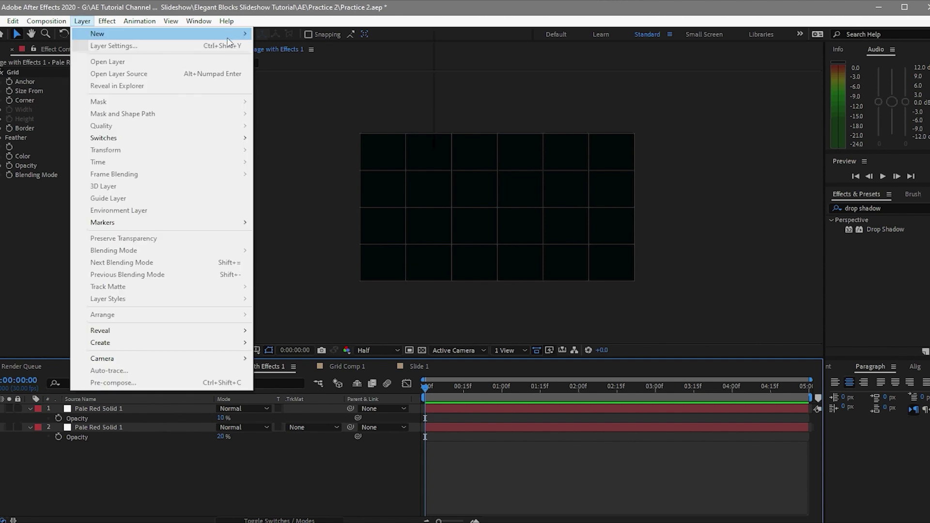
mouse_move(233, 34)
click(276, 46)
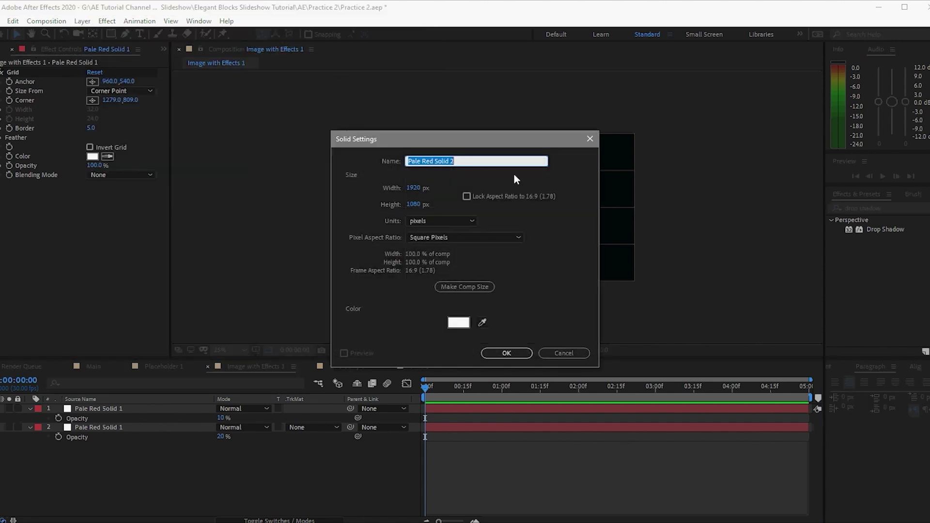
text(Circle)
click(506, 353)
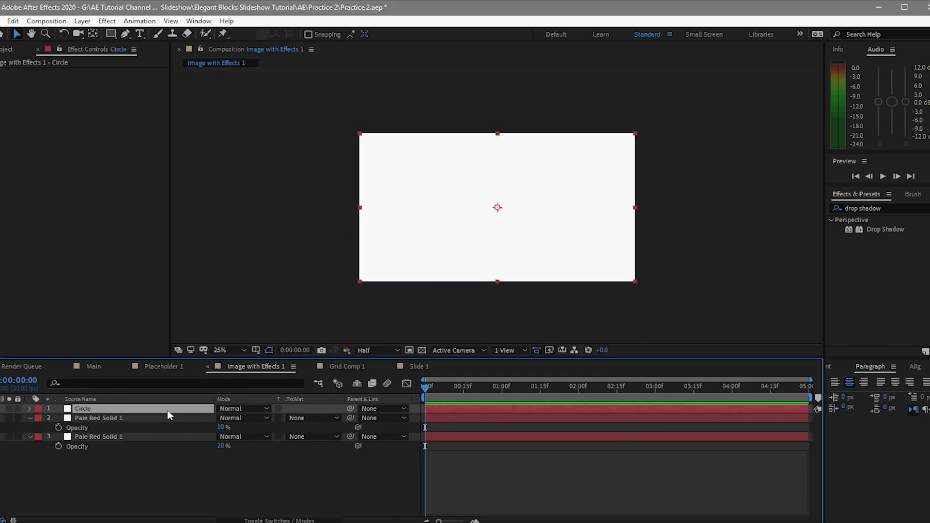
drag(164, 409, 162, 420)
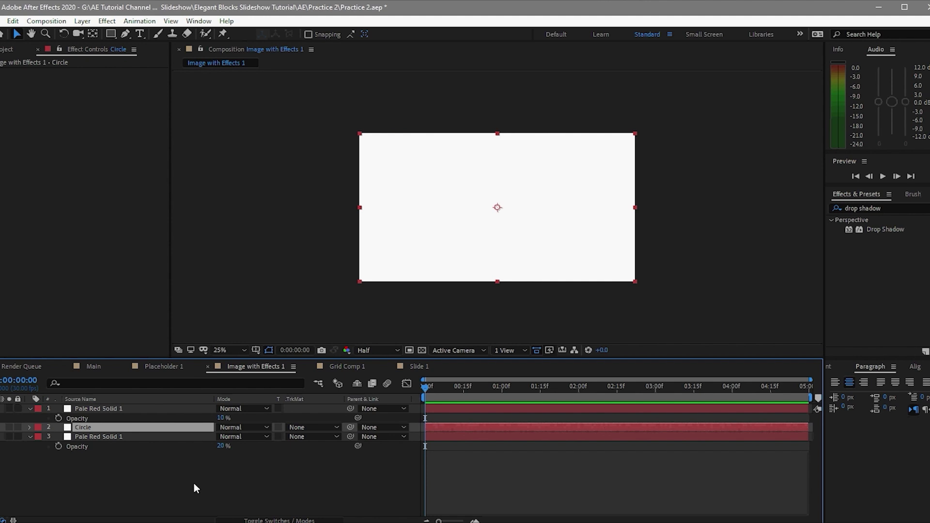
Apply the Circle effect to the Circle layer and scale the layer down to a small rectangle around the composition's centre.
key(ctrl+space)
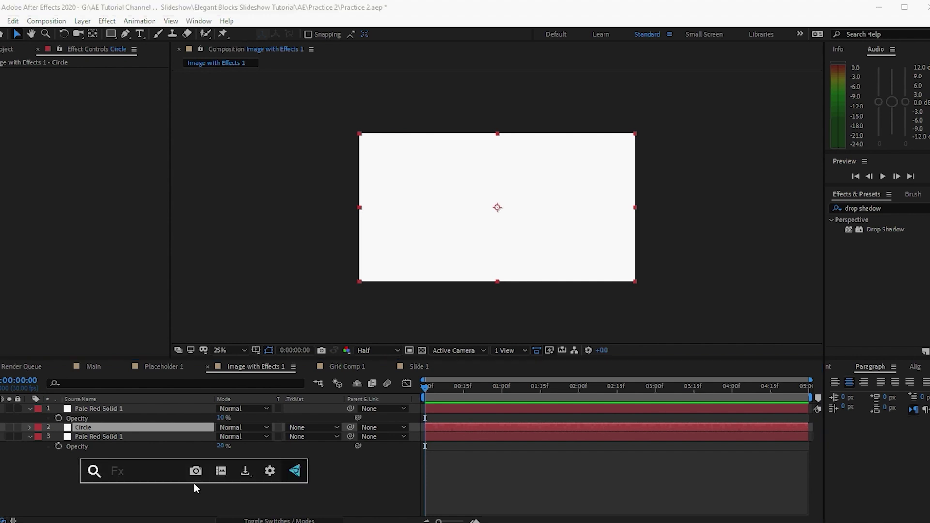
text(circle)
key(Return)
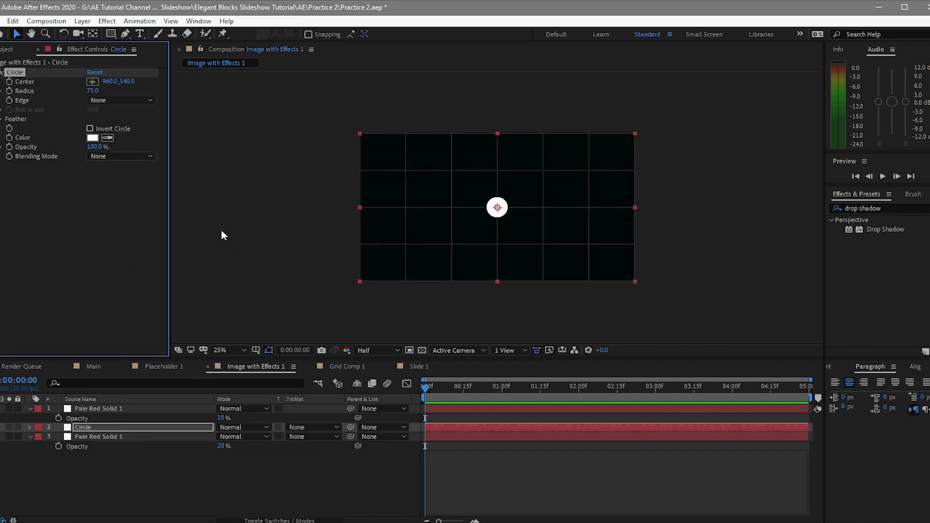
drag(635, 283, 518, 223)
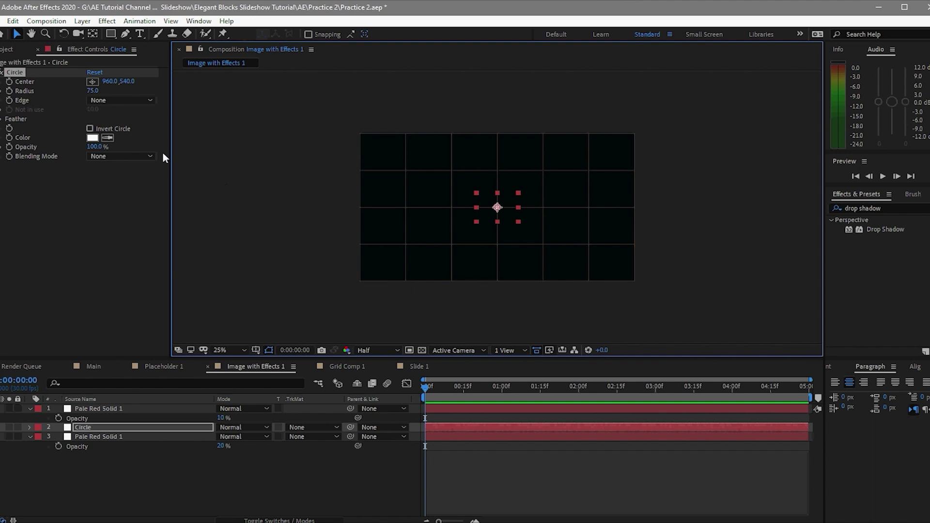
Invert the circle in the Circle effect and set its colour to black.
click(90, 129)
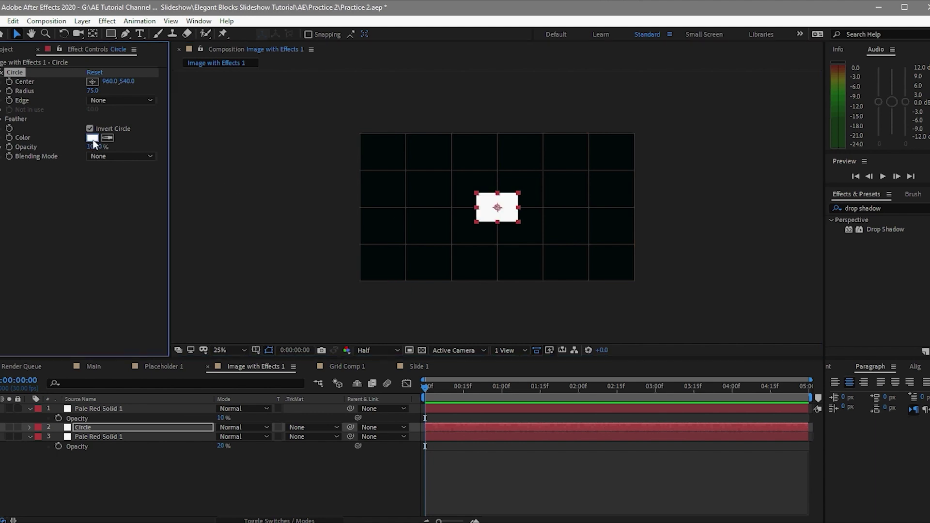
click(92, 137)
click(567, 424)
click(813, 293)
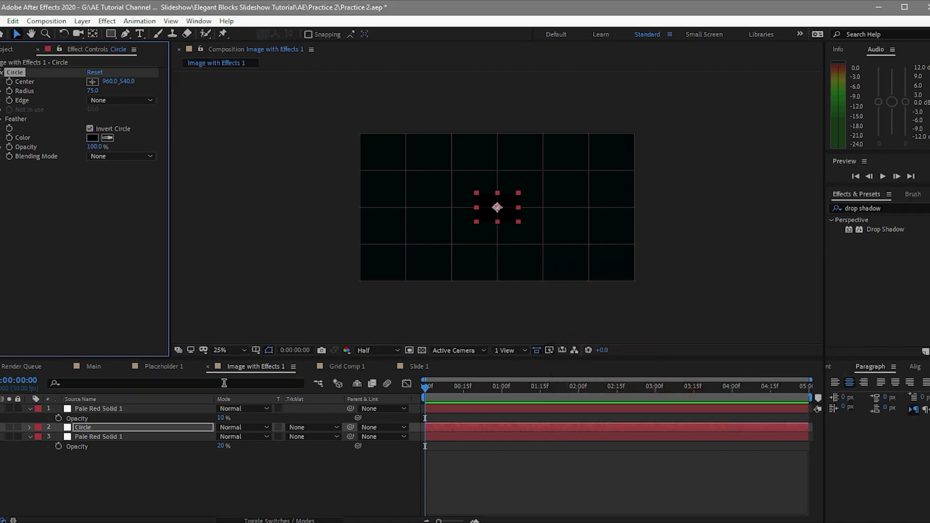
click(97, 478)
key(period)
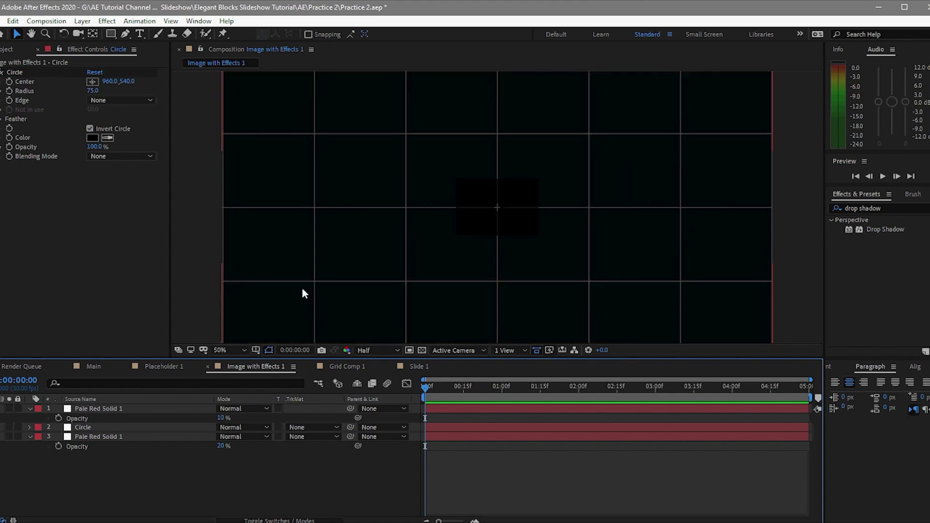
Apply the Motion Tile effect to the Circle layer.
click(162, 427)
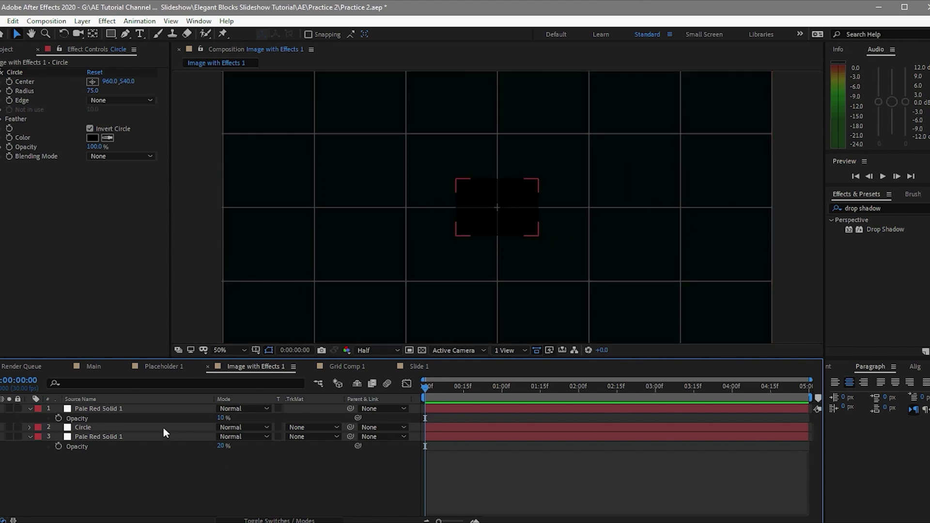
key(ctrl+space)
text(m)
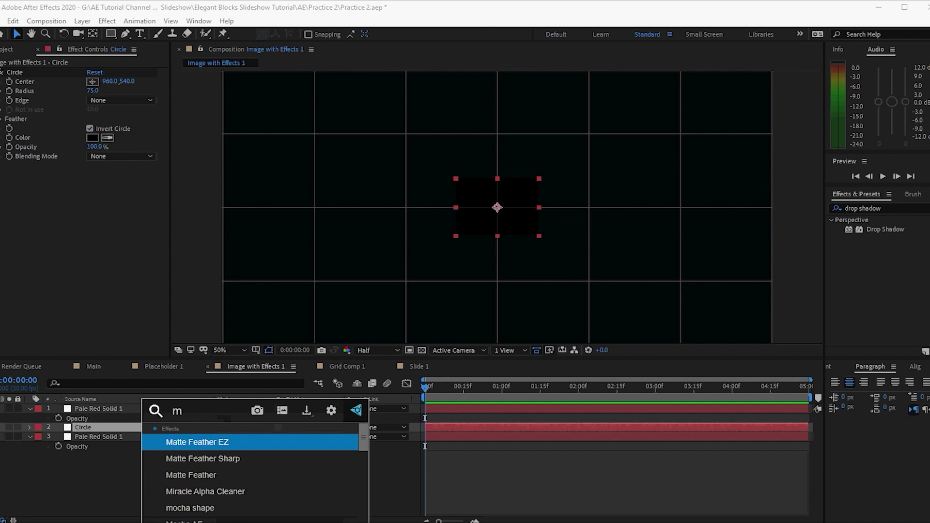
text(otion tile)
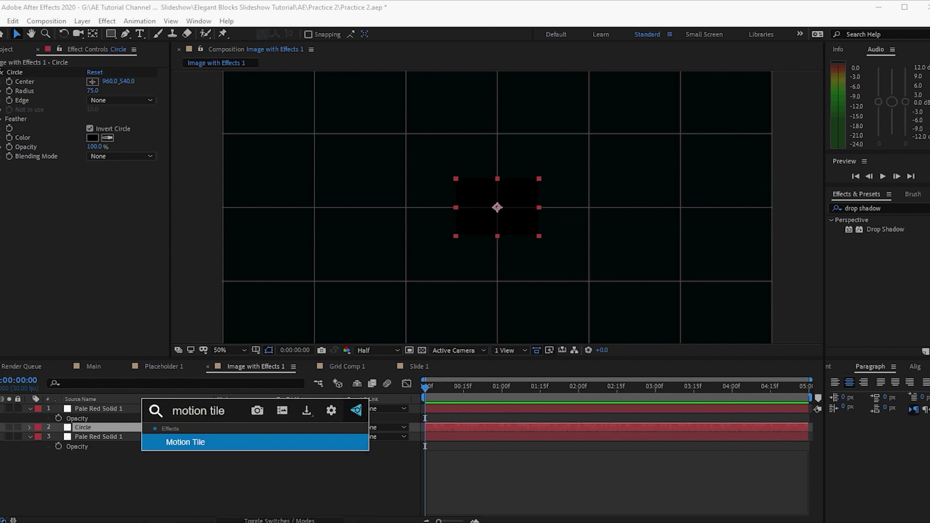
click(229, 438)
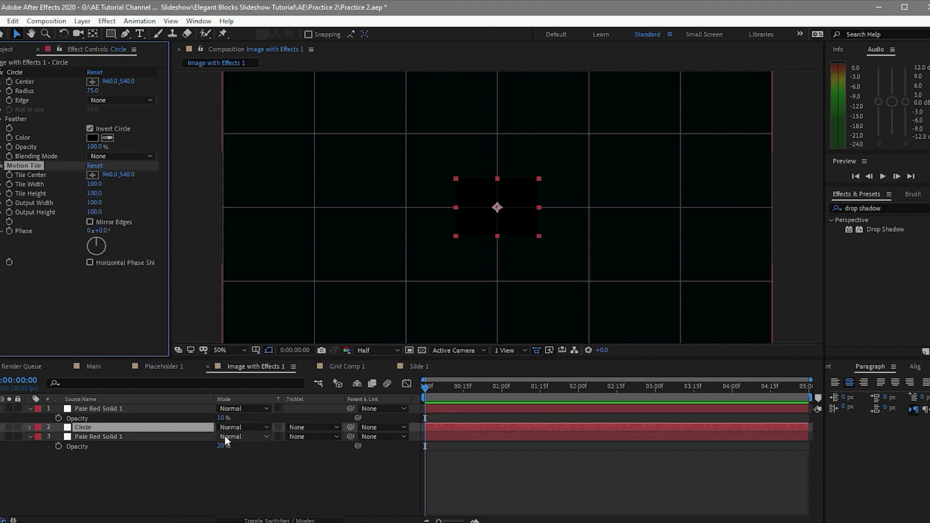
Set the Motion Tile's output width to 650 and output height to 670.
click(94, 203)
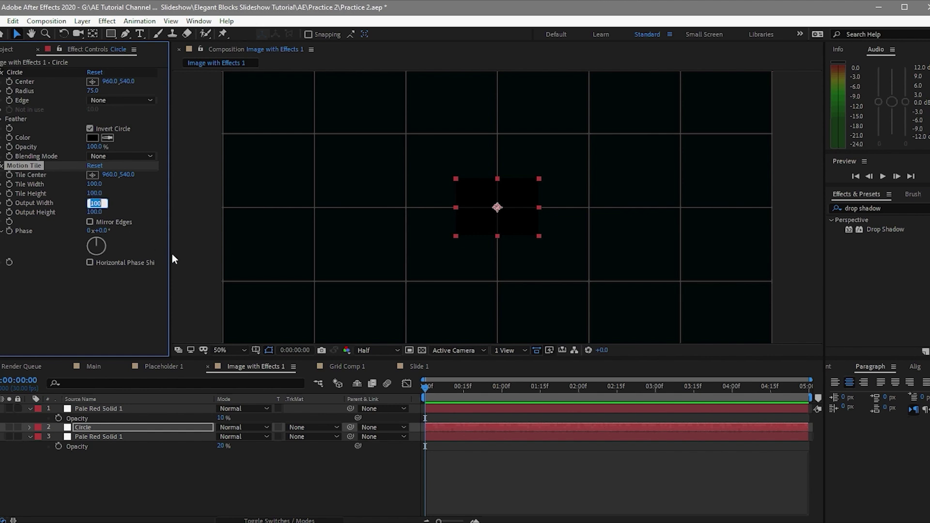
text(650)
click(95, 213)
text(670)
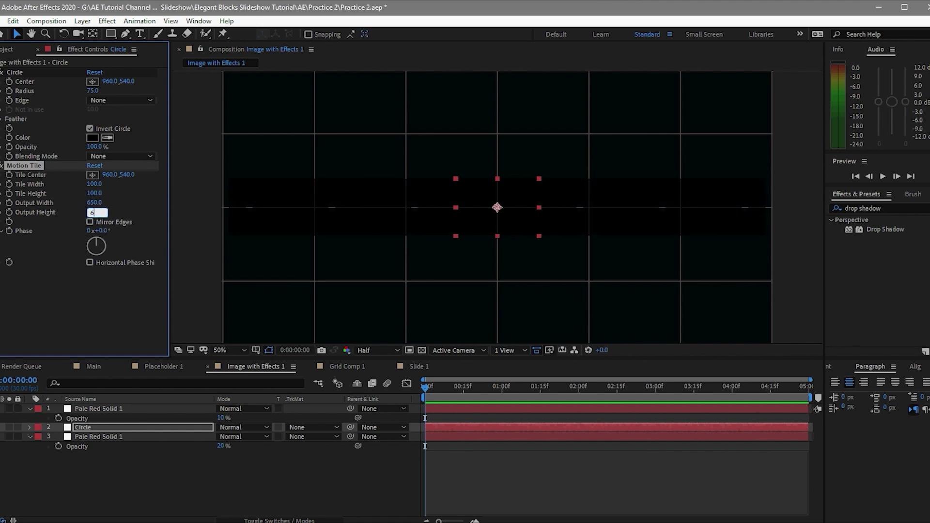
click(128, 294)
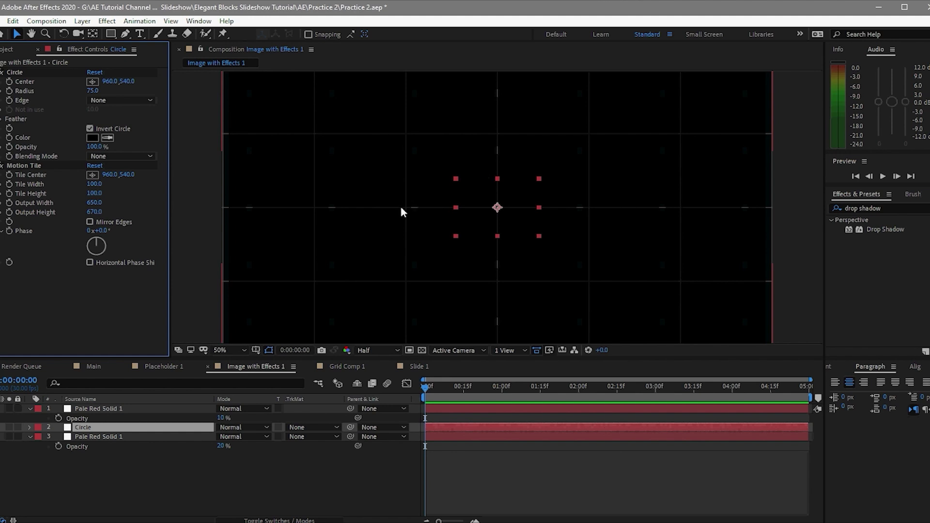
Stretch the Circle layer's width and height until the tiled circles line up with the grid intersections.
click(455, 208)
drag(455, 209, 449, 207)
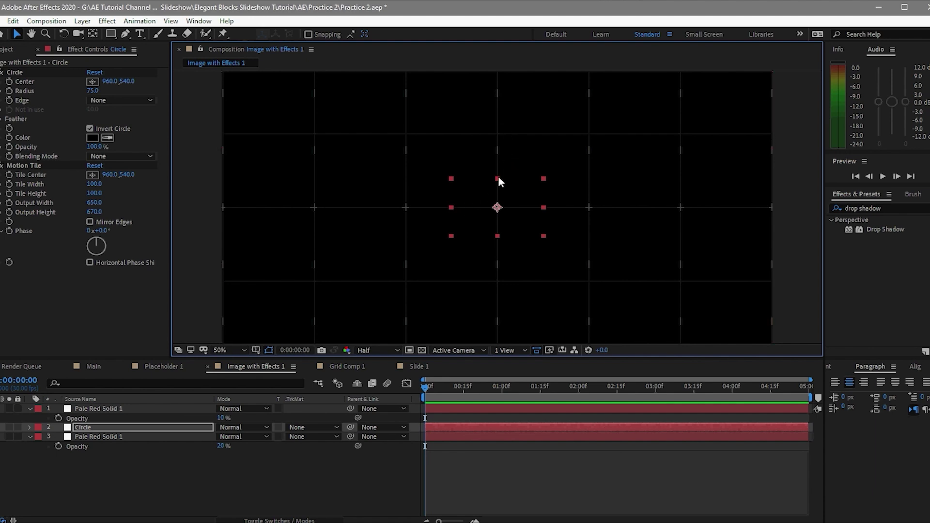
mouse_move(499, 177)
mouse_down()
mouse_move(496, 163)
mouse_move(494, 173)
mouse_up()
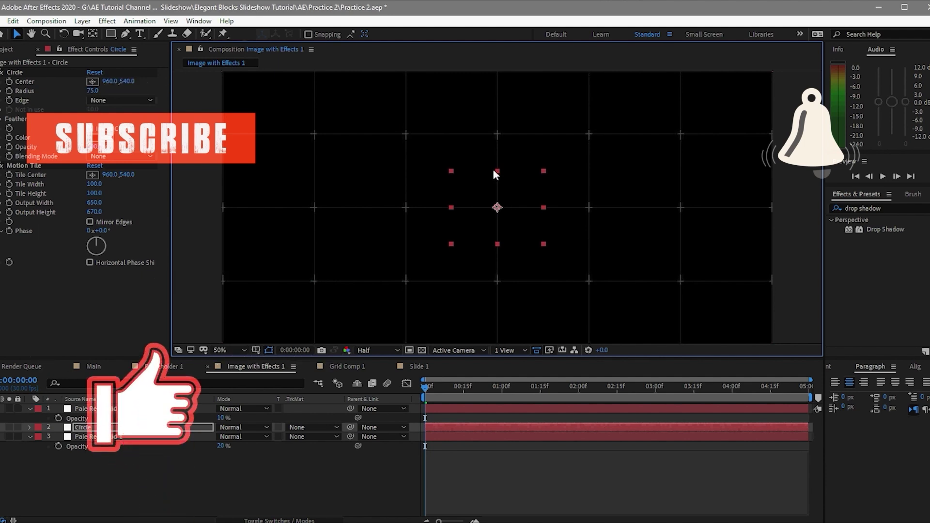
drag(494, 169, 493, 168)
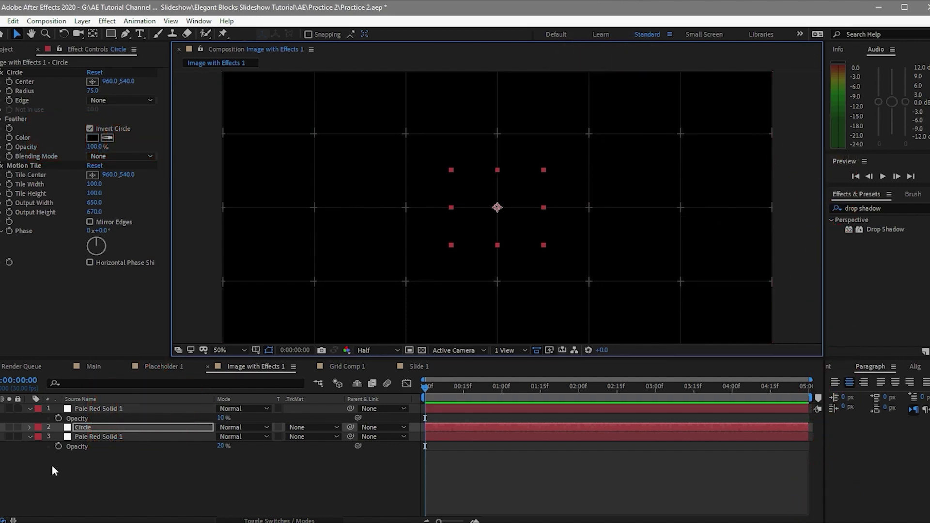
Pre-compose both grid solids and the Circle layer as Grid pc, moving all attributes into the new composition.
click(30, 409)
click(28, 427)
drag(80, 458, 78, 411)
right_click(96, 419)
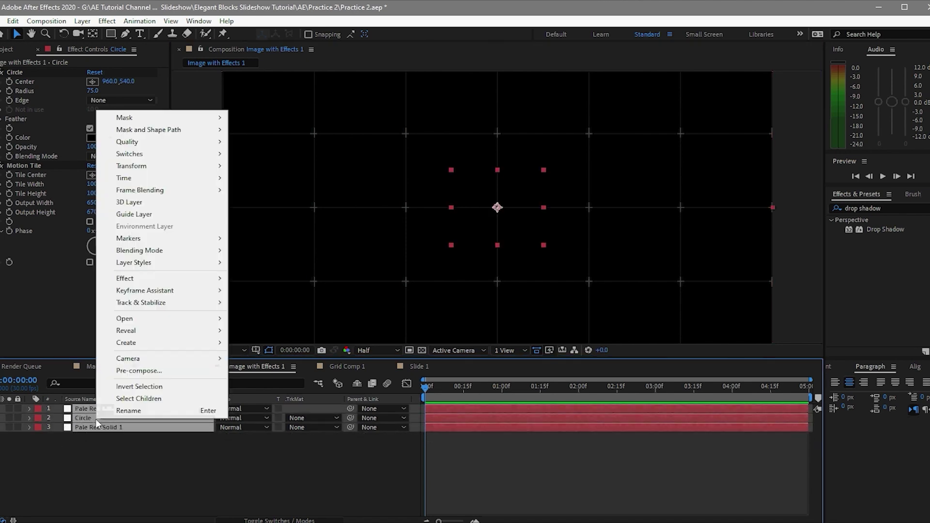
click(139, 371)
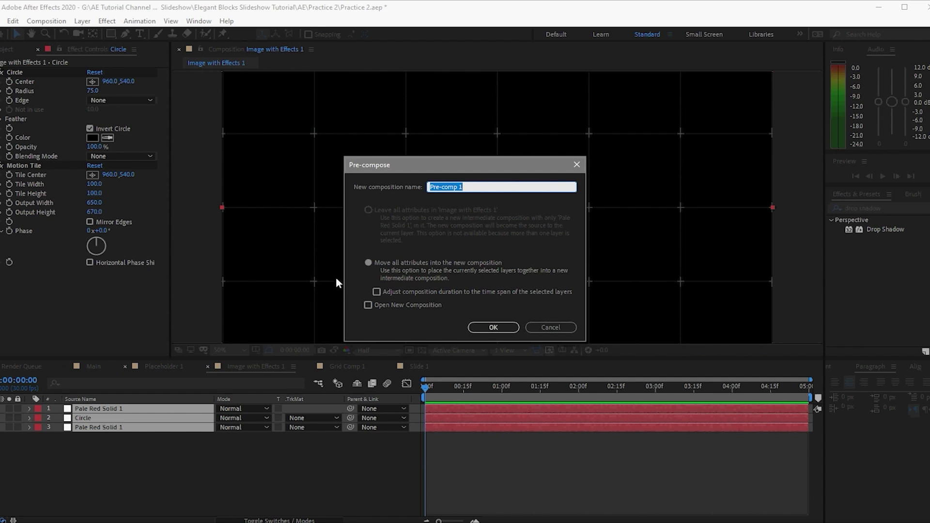
text(G)
text(rig)
text(d pc)
click(367, 262)
click(475, 331)
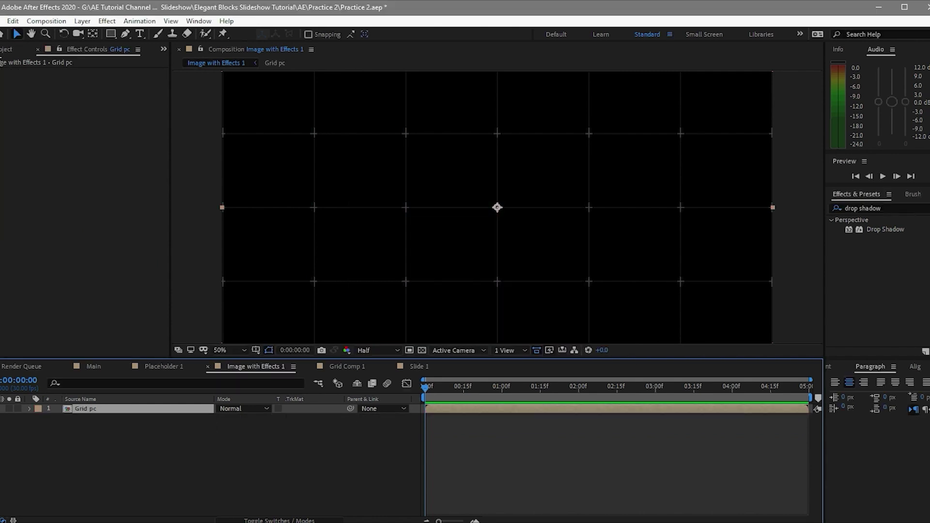
Place the Placeholder 1 composition beneath Grid pc and set the Grid pc layer's blending mode to Add.
click(6, 49)
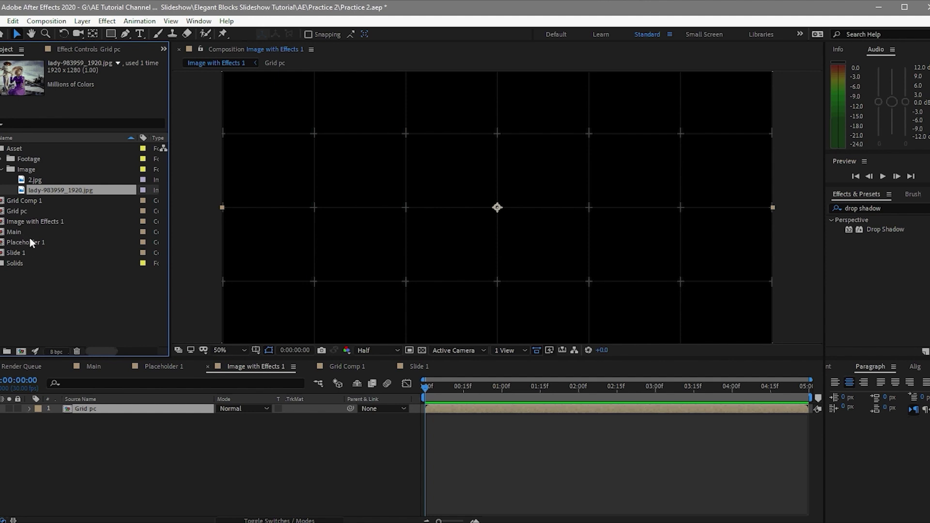
drag(30, 241, 111, 441)
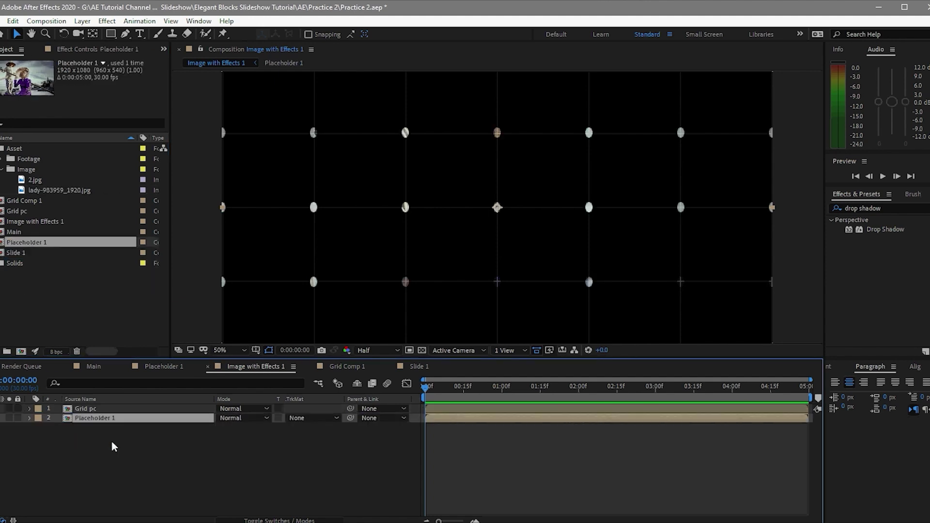
click(99, 408)
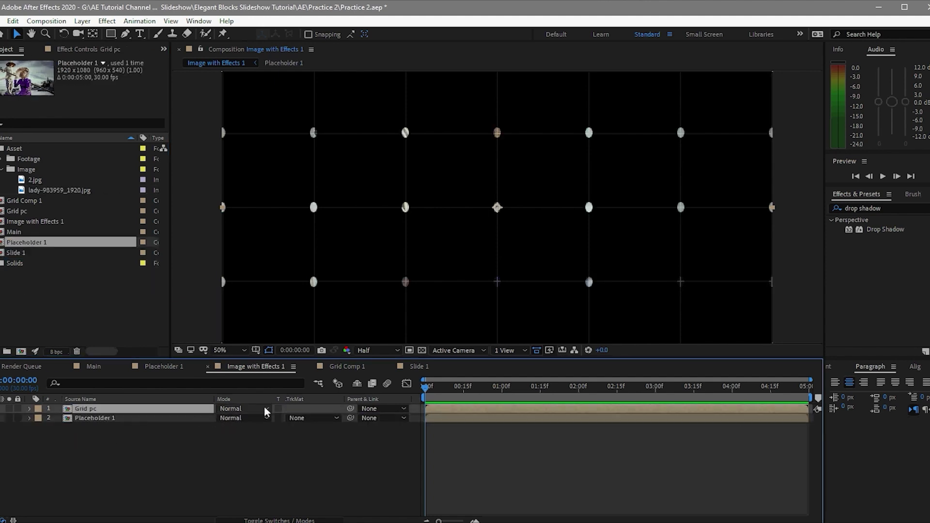
click(244, 409)
click(296, 185)
scroll(427, 246, down, 2)
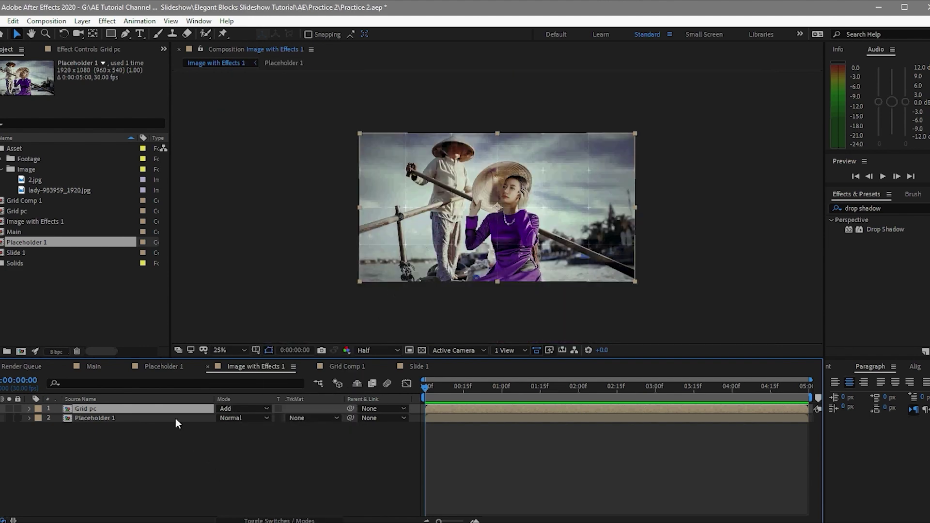
Add an adjustment layer between Grid pc and Placeholder 1 and apply the Transform effect to it.
click(87, 21)
mouse_move(253, 33)
click(297, 106)
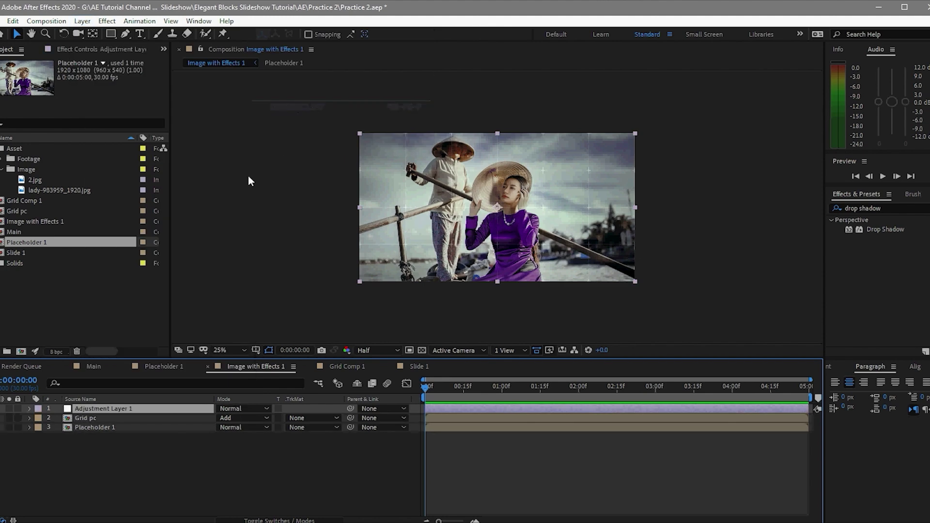
drag(119, 405, 120, 424)
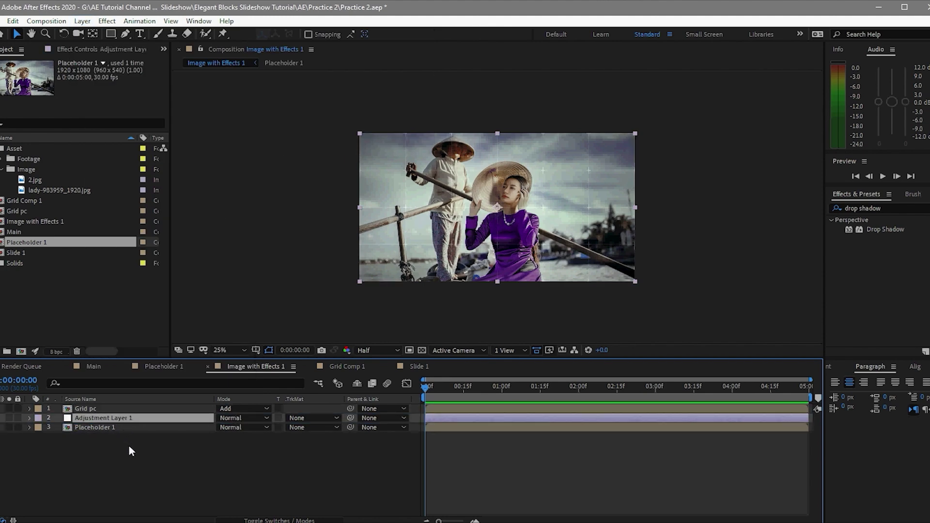
key(ctrl+space)
text(transform)
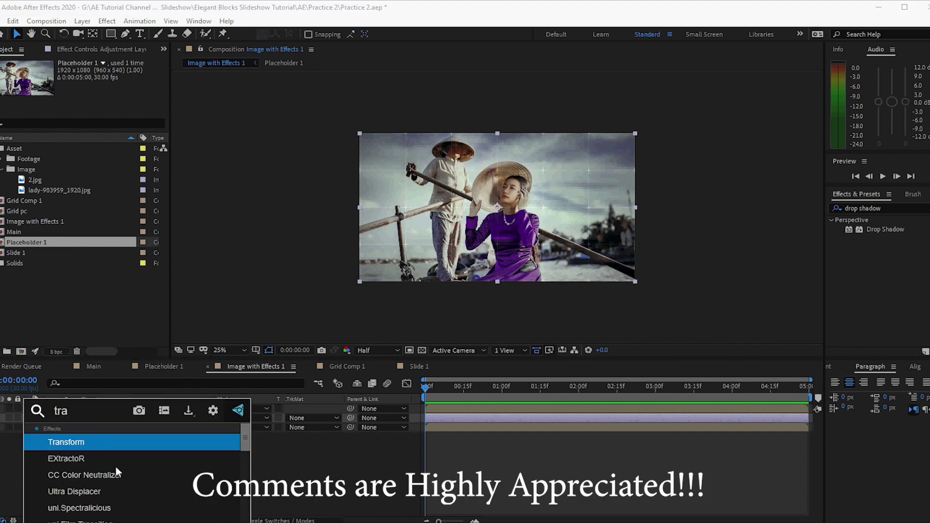
click(90, 442)
Keyframe the Transform effect's scale at 140 on the first frame and 100 at 0:00:04:29, and preview the zoom.
drag(427, 386, 836, 411)
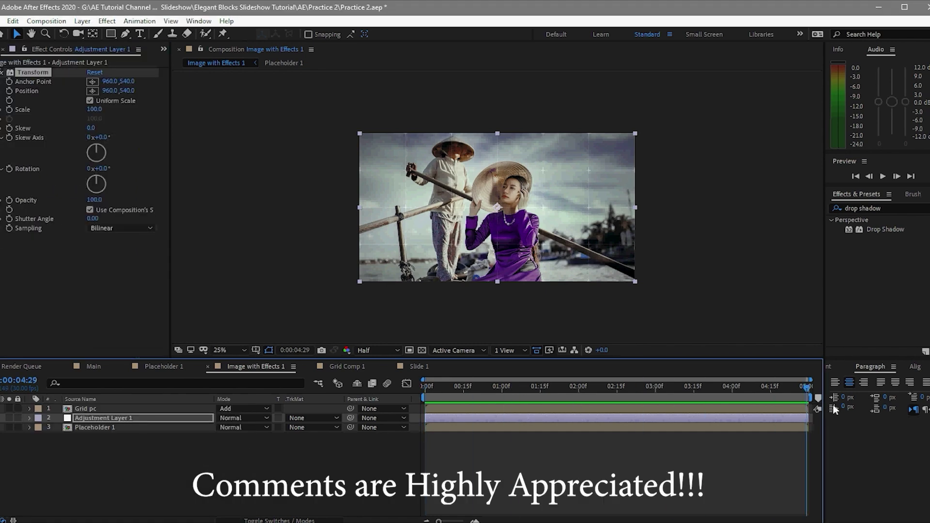
click(9, 110)
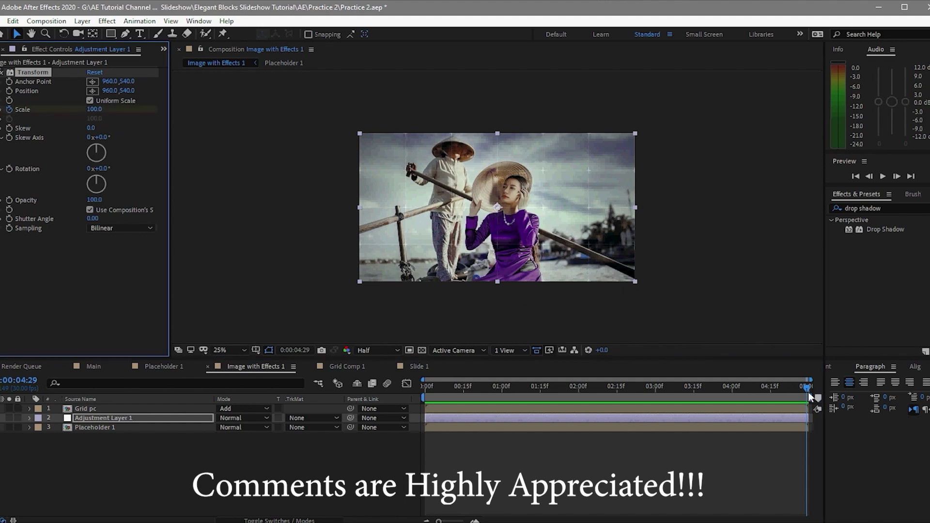
key(Home)
click(95, 110)
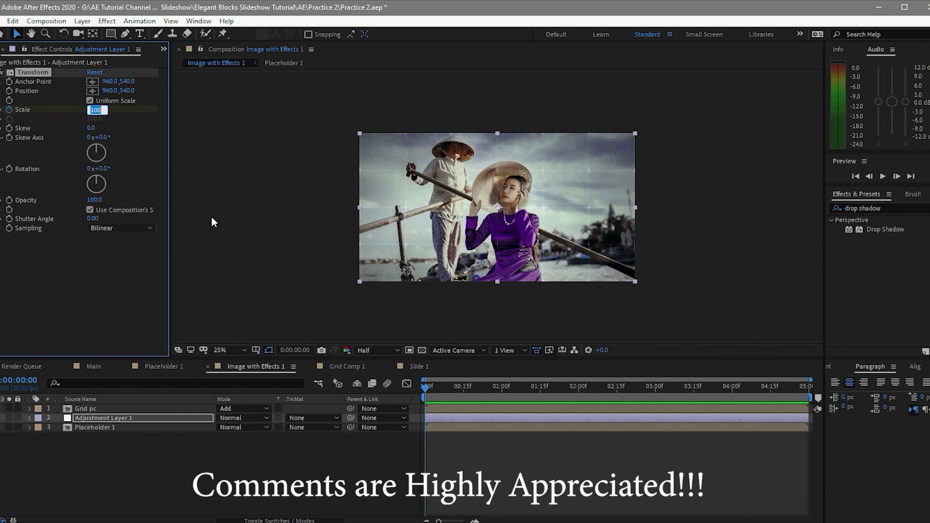
text(140)
key(Return)
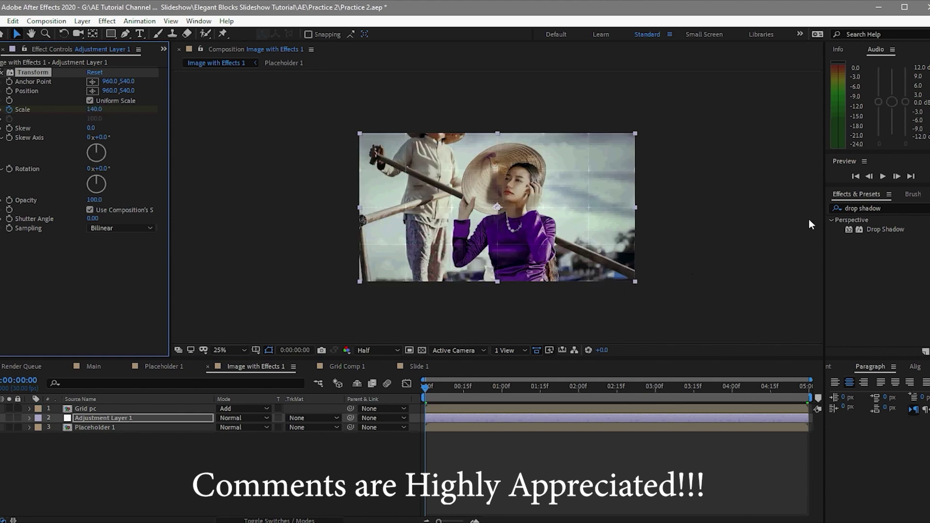
click(884, 176)
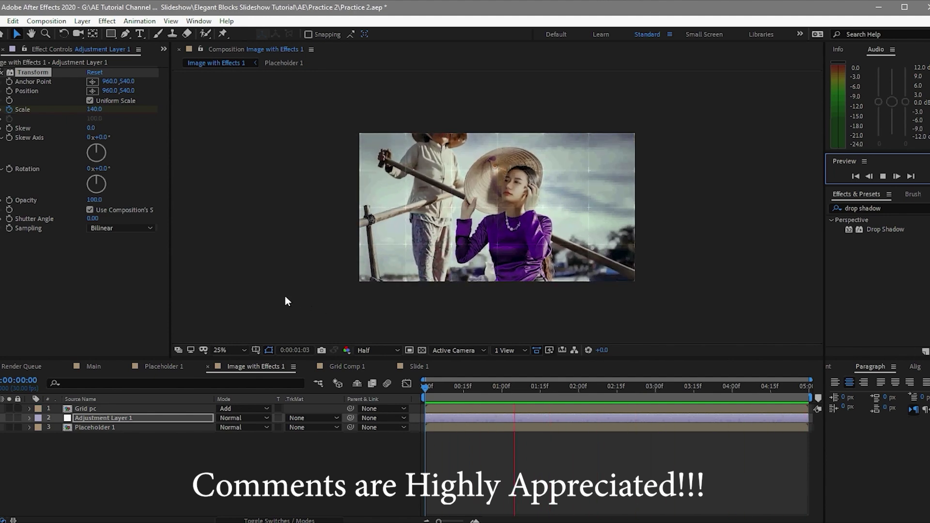
click(883, 177)
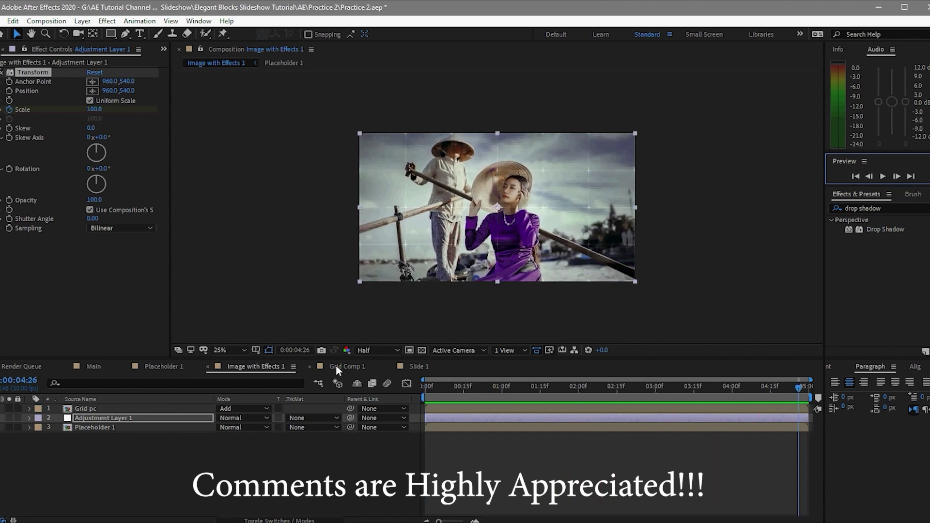
Place the Image with Effects 1 composition as a layer in Grid Comp 1.
click(332, 363)
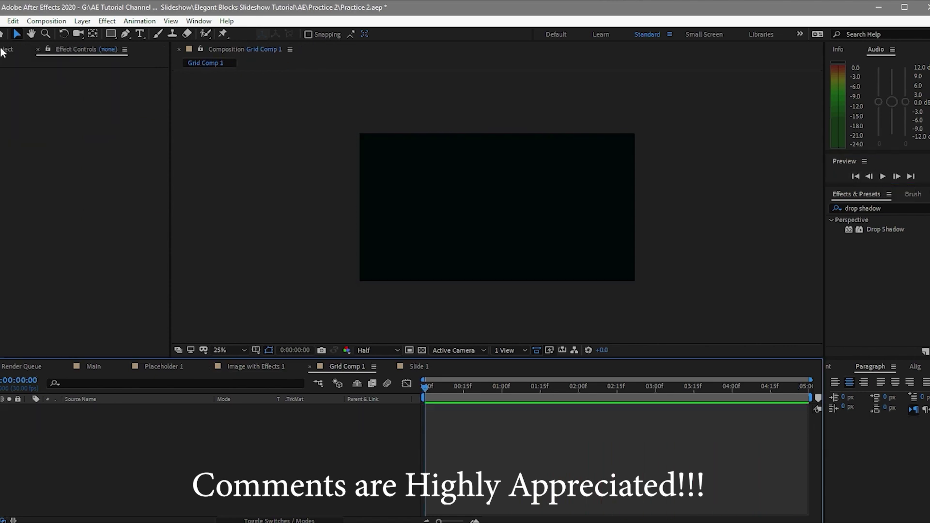
click(3, 50)
drag(35, 223, 153, 419)
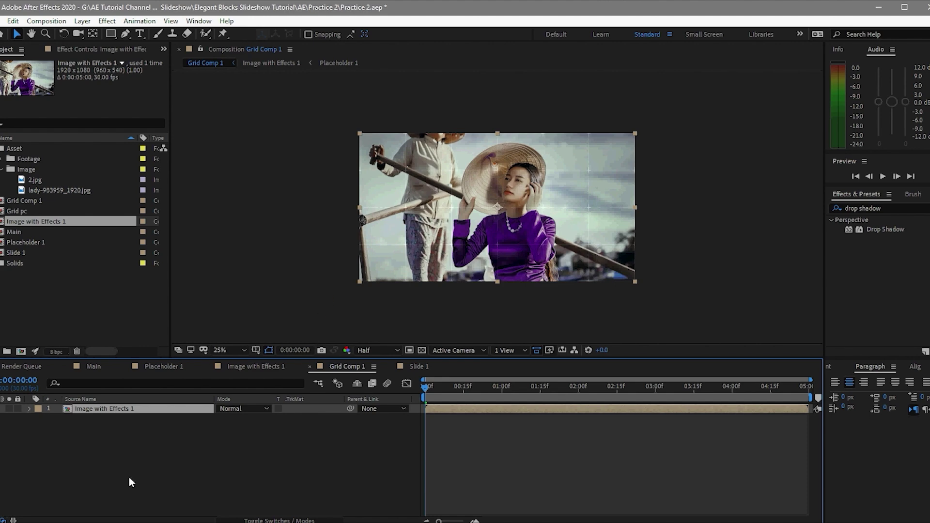
Duplicate the Image with Effects 1 layer until Grid Comp 1 contains 24 copies.
key(ctrl+d)
key(ctrl+d)
key(ctrl+d)
key(ctrl+d)
key(ctrl+d)
key(ctrl+d)
key(ctrl+d)
key(ctrl+d)
key(ctrl+d)
key(ctrl+d)
key(ctrl+d)
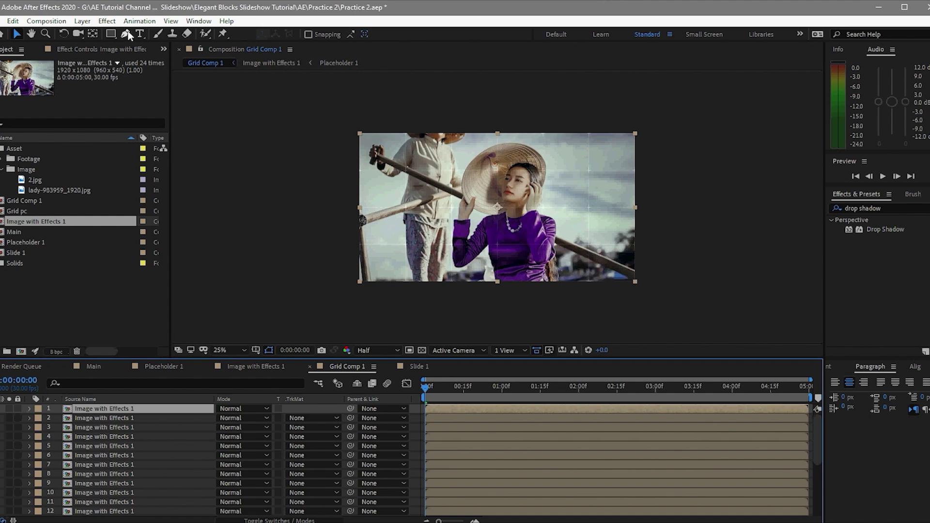
Turn on rulers, guides and snapping to guides for Grid Comp 1.
click(171, 20)
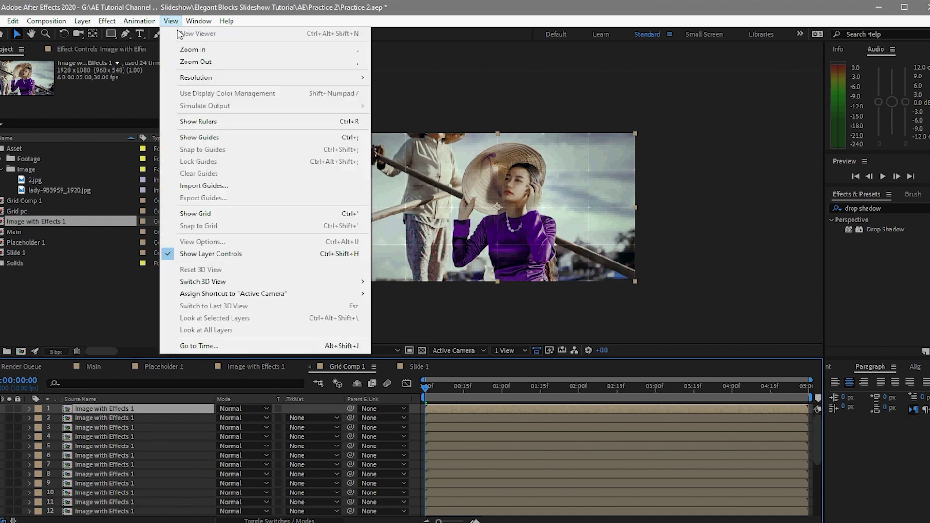
click(205, 124)
click(171, 21)
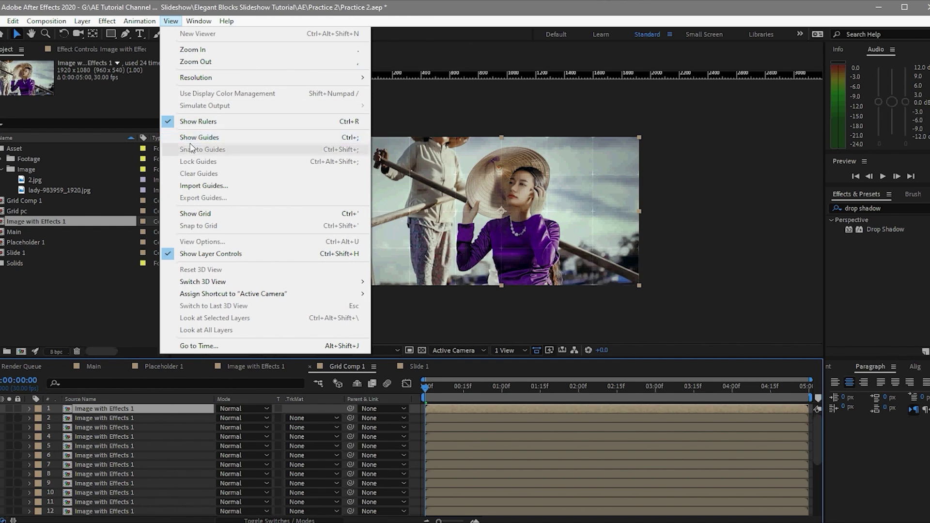
click(192, 140)
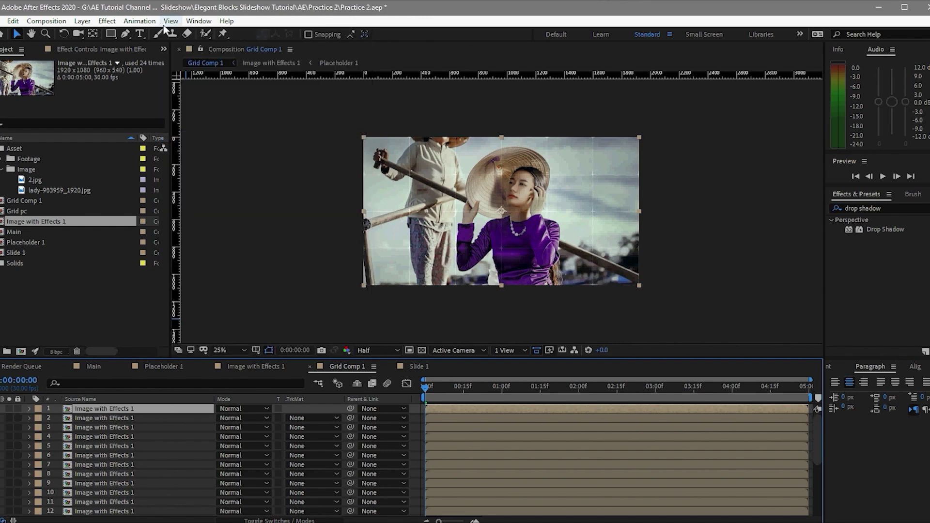
click(169, 21)
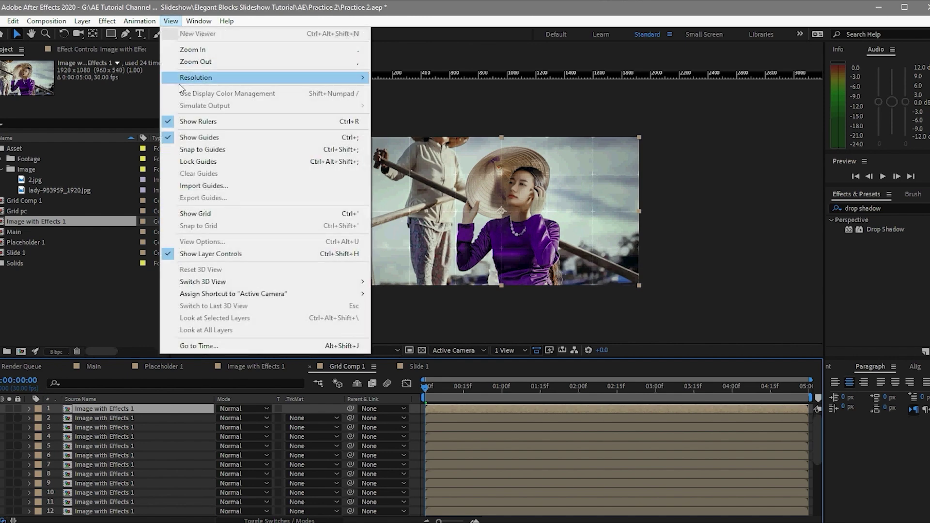
click(197, 149)
Place three horizontal and five vertical guides along the image's grid lines, and fine-tune the first vertical guide to divide it into 24 cells.
drag(396, 74, 387, 212)
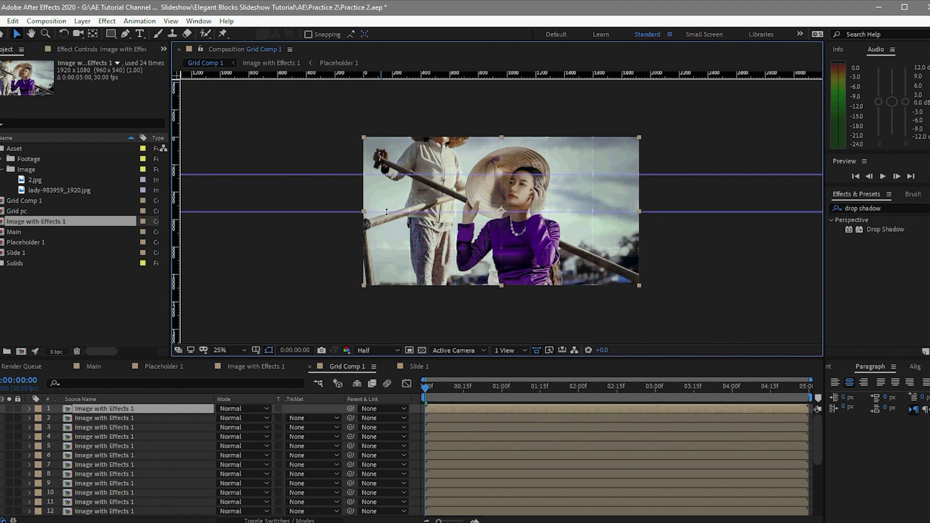
drag(346, 75, 279, 249)
drag(179, 143, 594, 226)
drag(179, 112, 501, 170)
drag(176, 145, 456, 185)
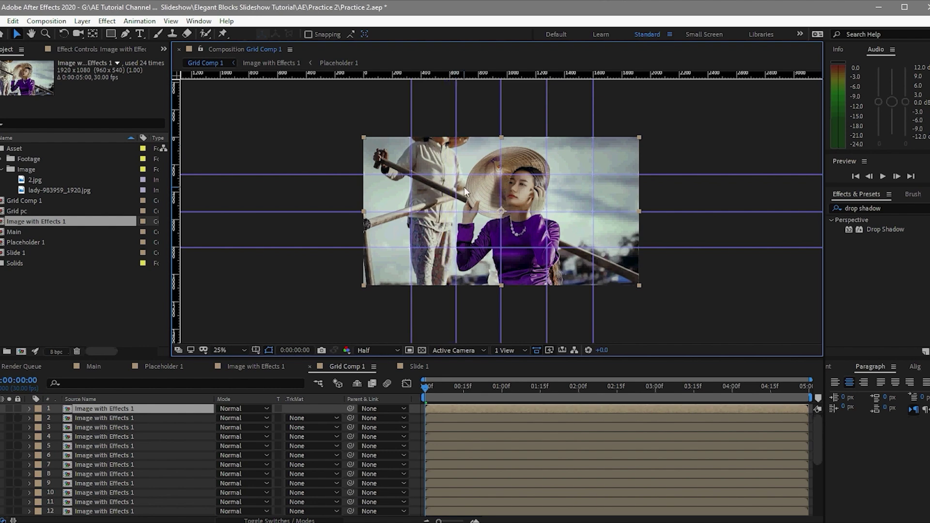
key(period)
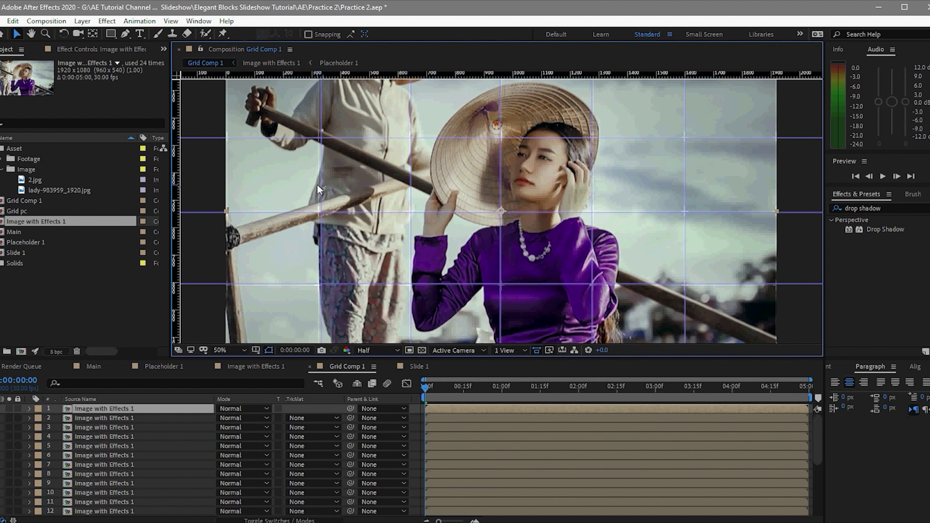
drag(320, 187, 318, 187)
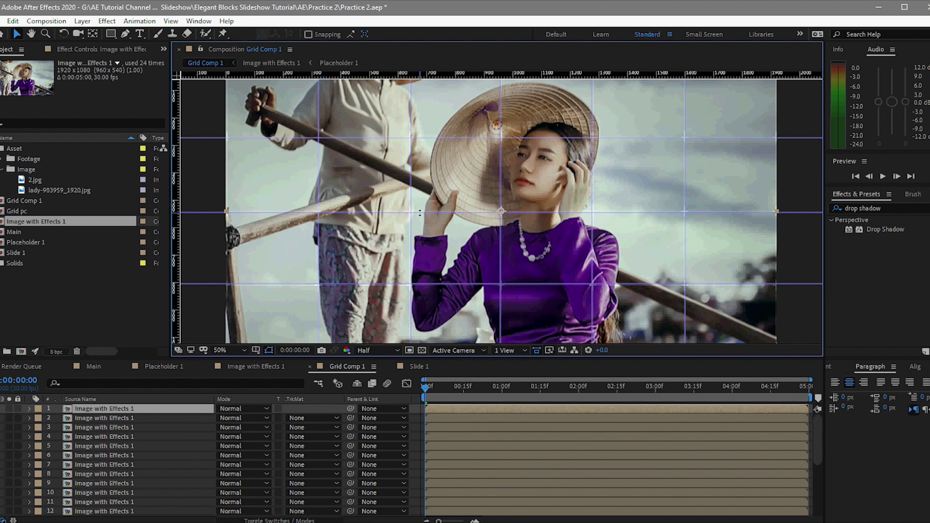
key(comma)
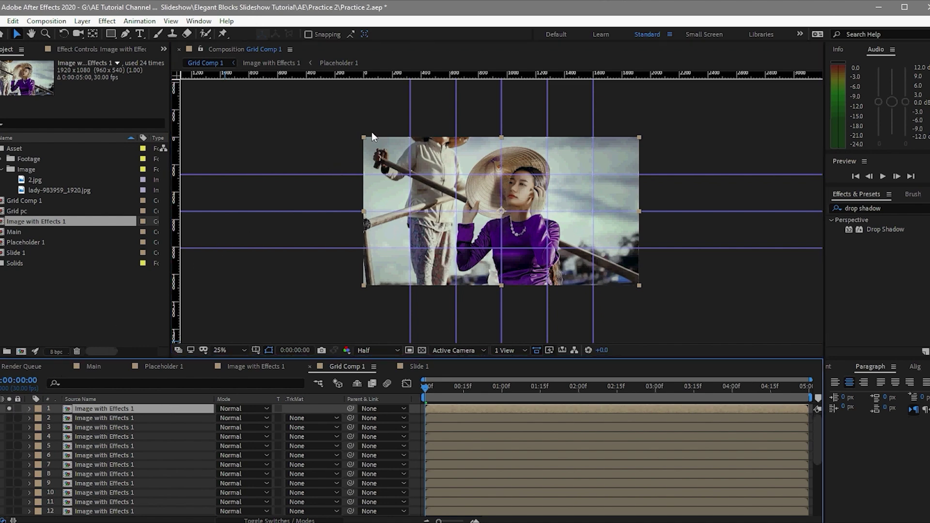
Draw rectangle masks on layers 1 and 2, fitting them to the first and second guide cells of the image's top row.
click(111, 34)
drag(363, 137, 410, 174)
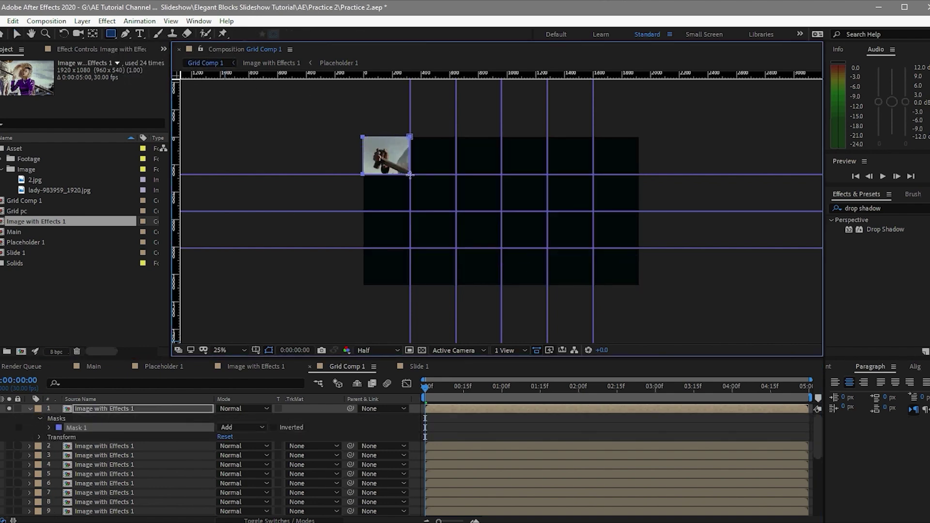
click(108, 448)
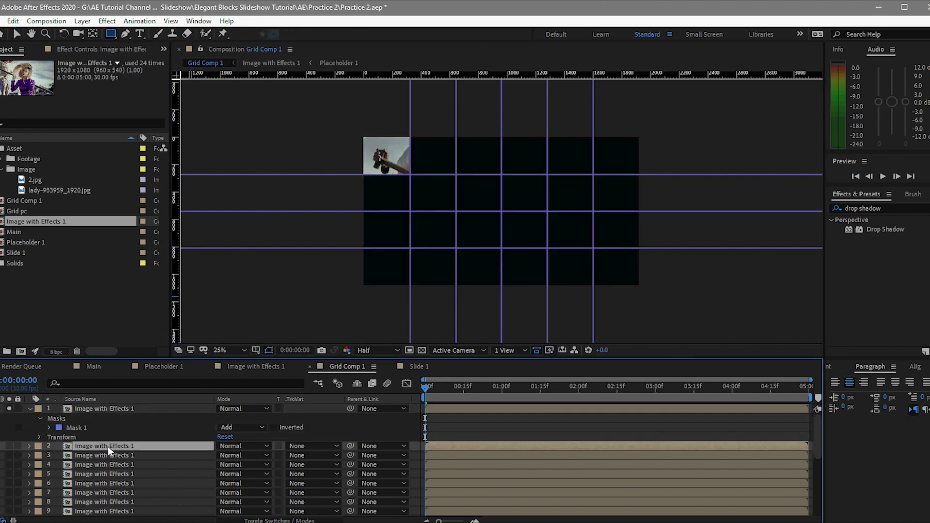
click(8, 446)
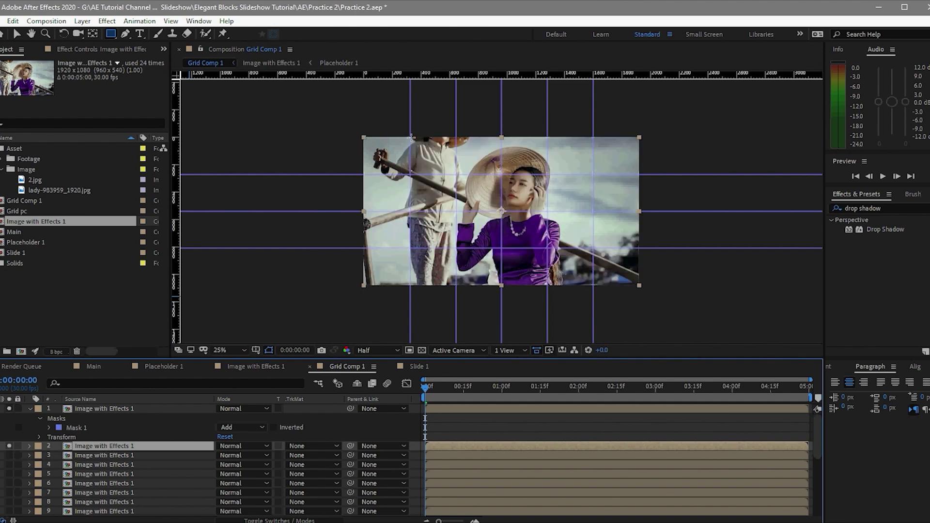
drag(409, 137, 456, 175)
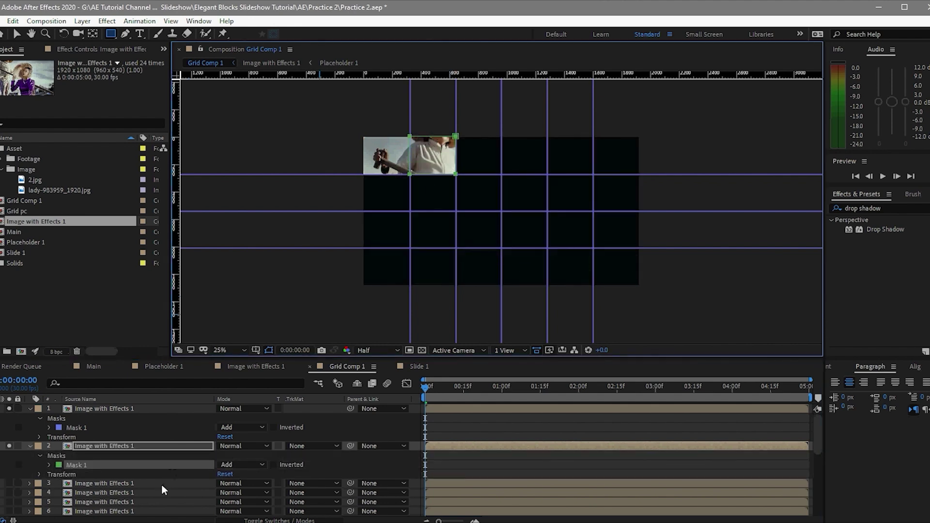
Solo layers 3 and 4 and draw rectangle masks on them over the third and fourth cells of the image's top row.
click(143, 483)
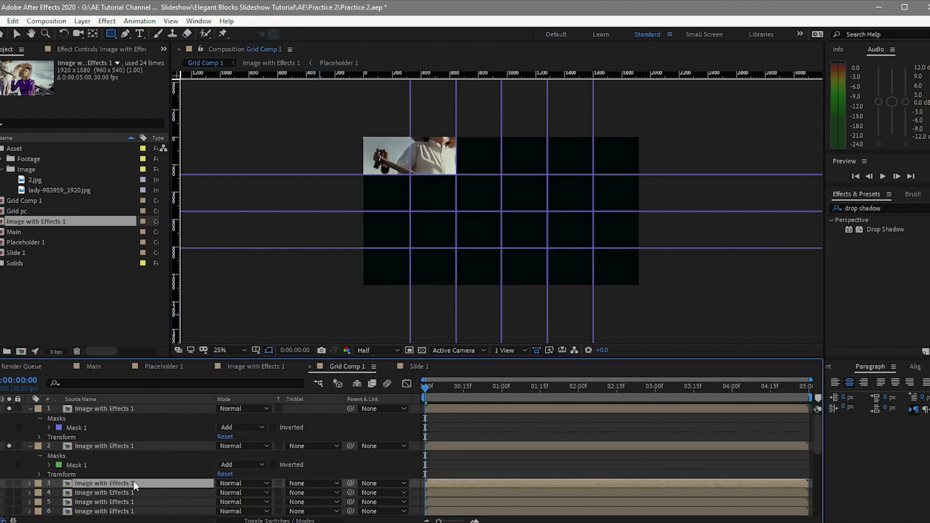
click(9, 483)
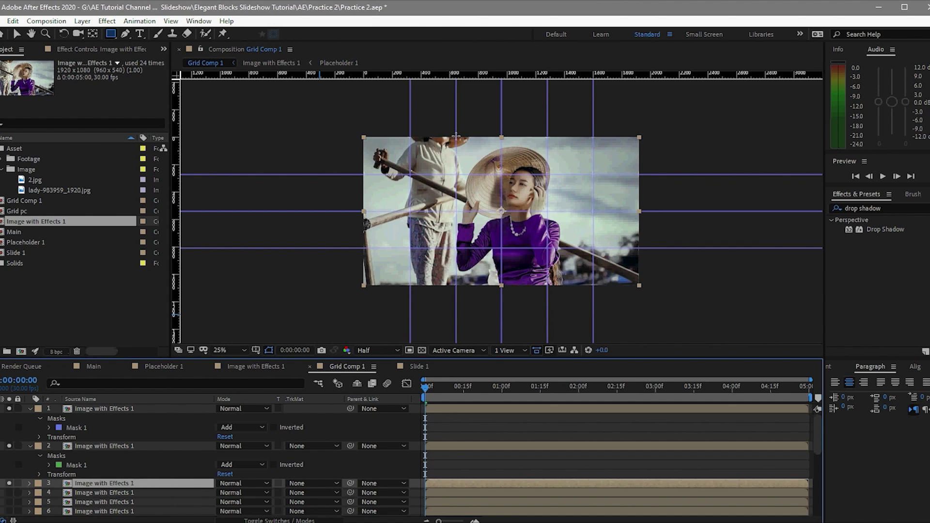
drag(455, 137, 501, 174)
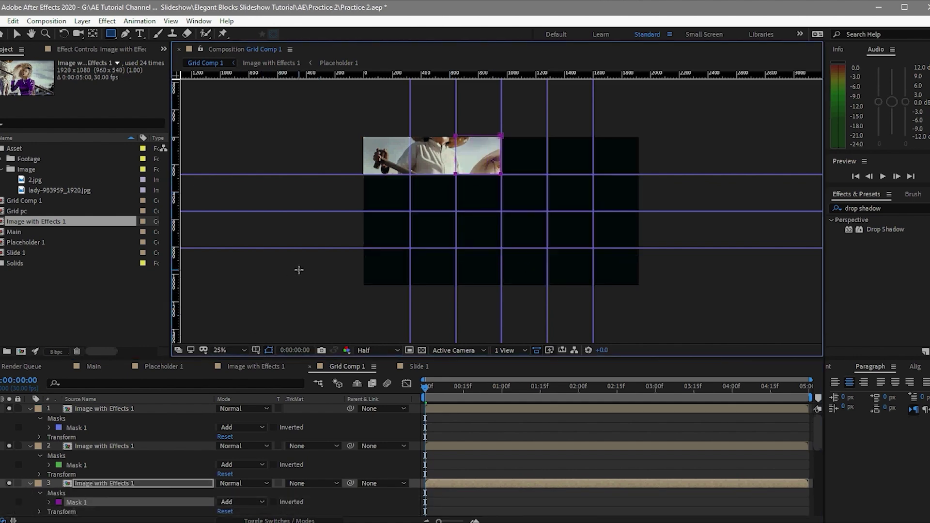
scroll(122, 461, down, 2)
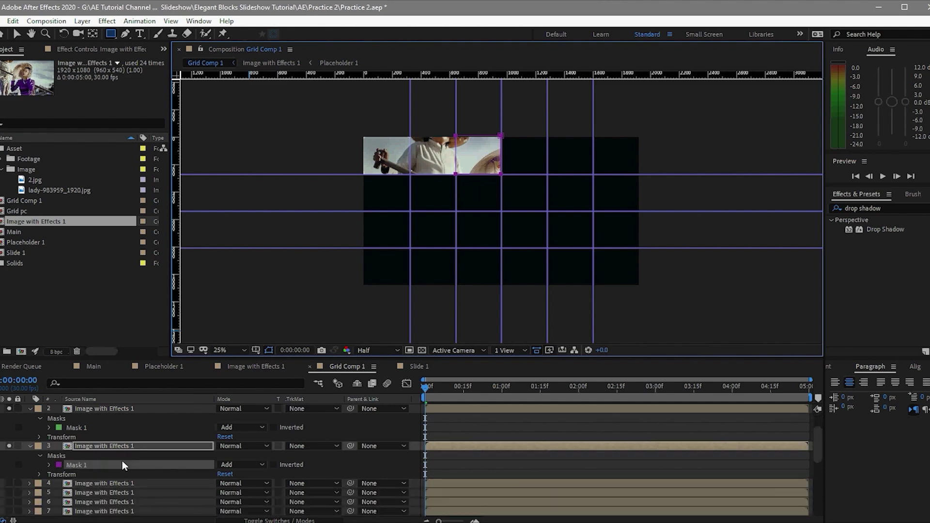
click(134, 485)
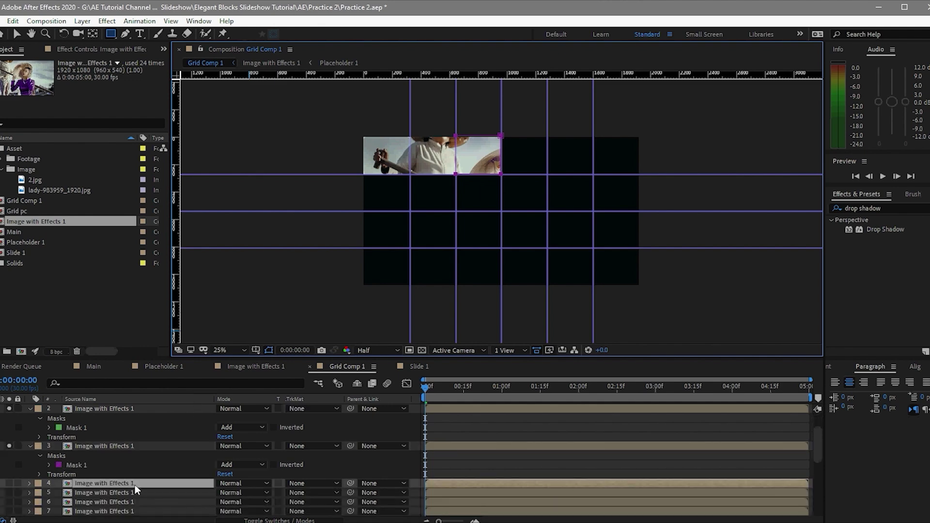
click(10, 483)
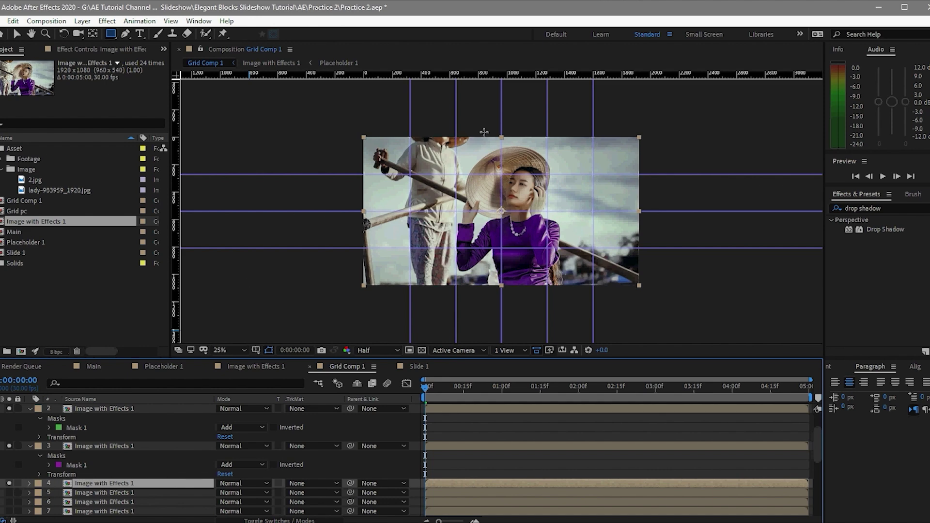
drag(502, 137, 547, 173)
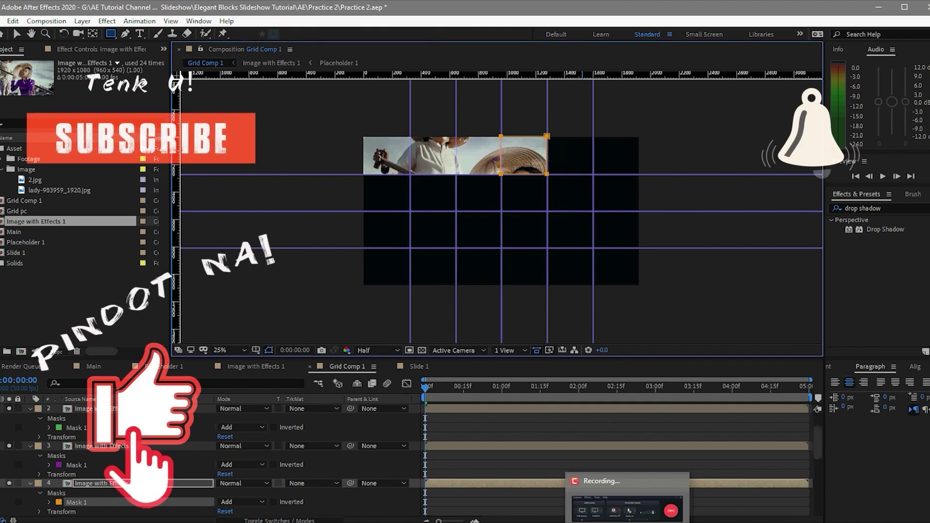
click(628, 508)
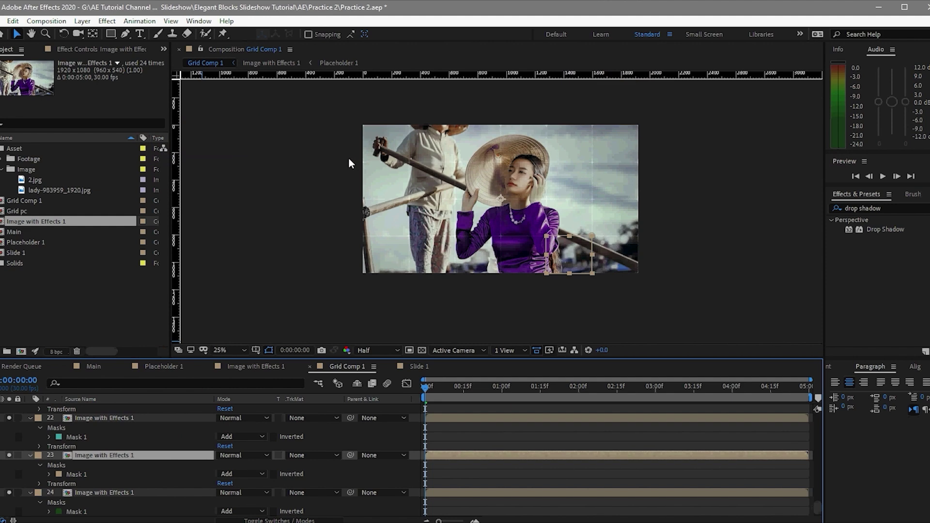
Collapse all 24 masked image layers and enable motion blur and 3D for them.
click(341, 140)
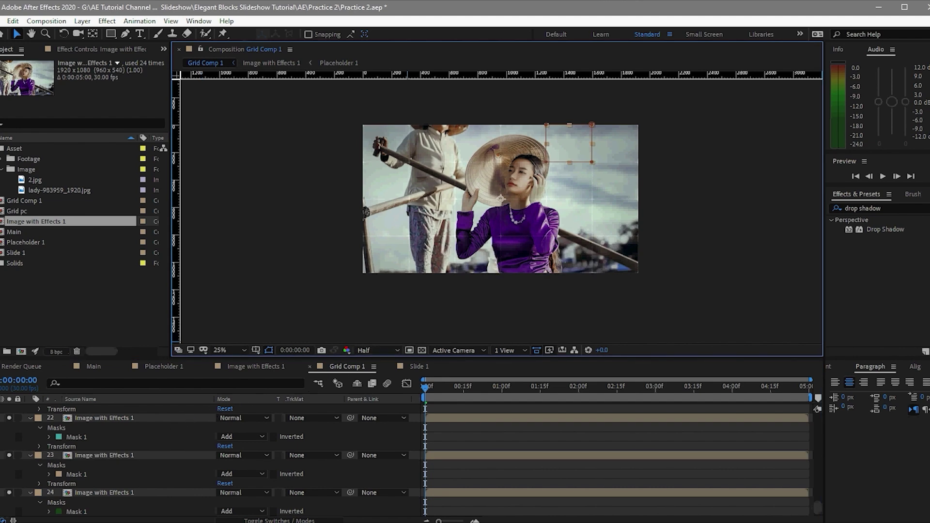
key(ctrl+a)
key(u)
click(274, 520)
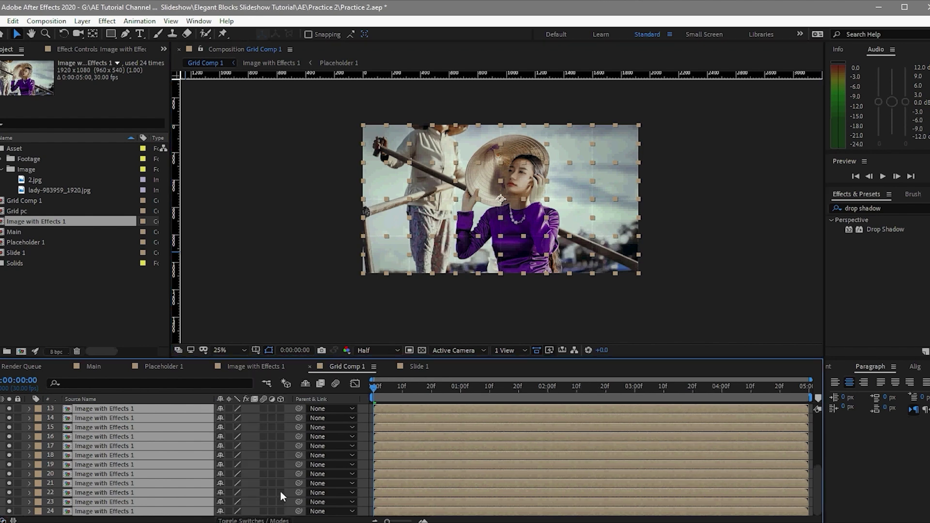
click(263, 408)
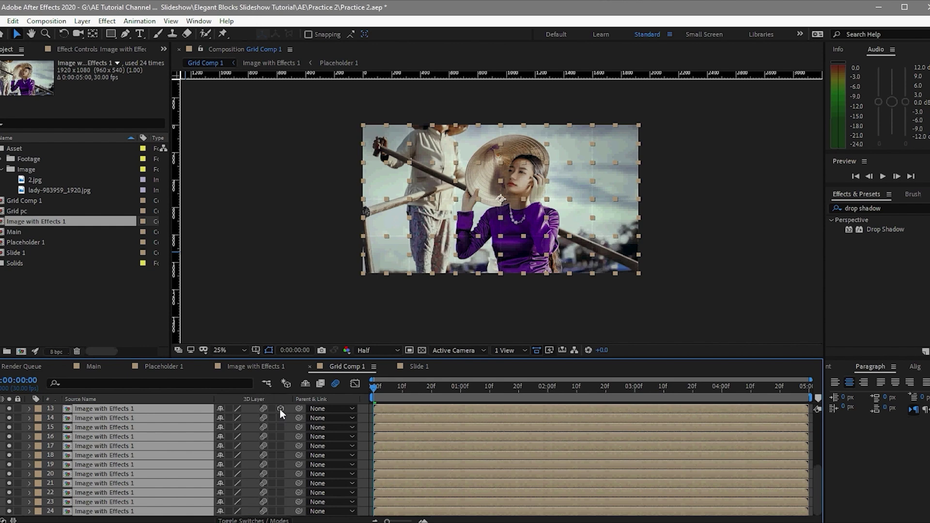
click(280, 409)
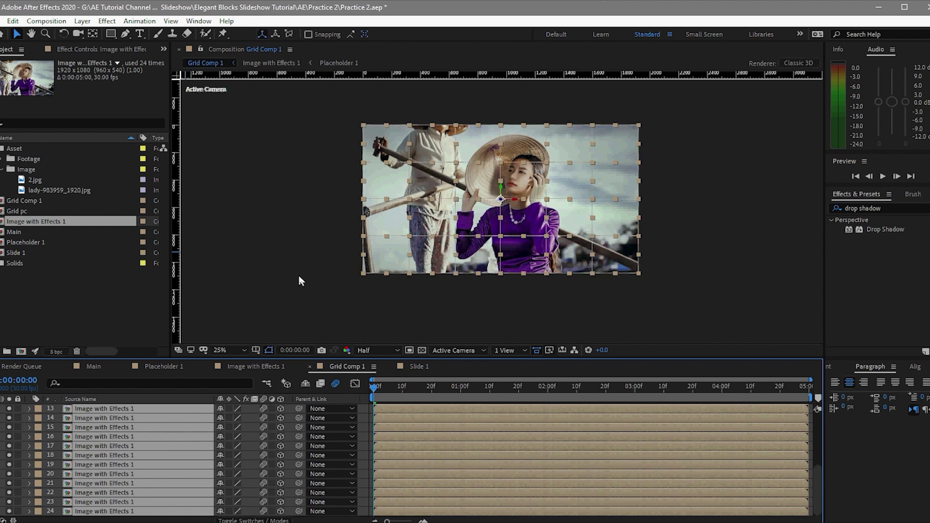
Add a two-node camera named Camera 1 with the 35mm preset to Grid Comp 1, and lock its layer.
click(82, 21)
mouse_move(104, 39)
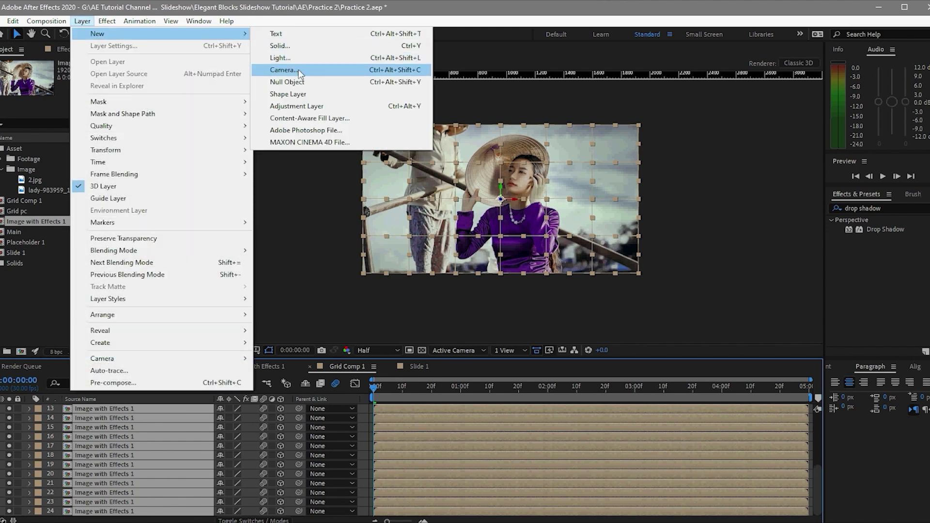
click(294, 72)
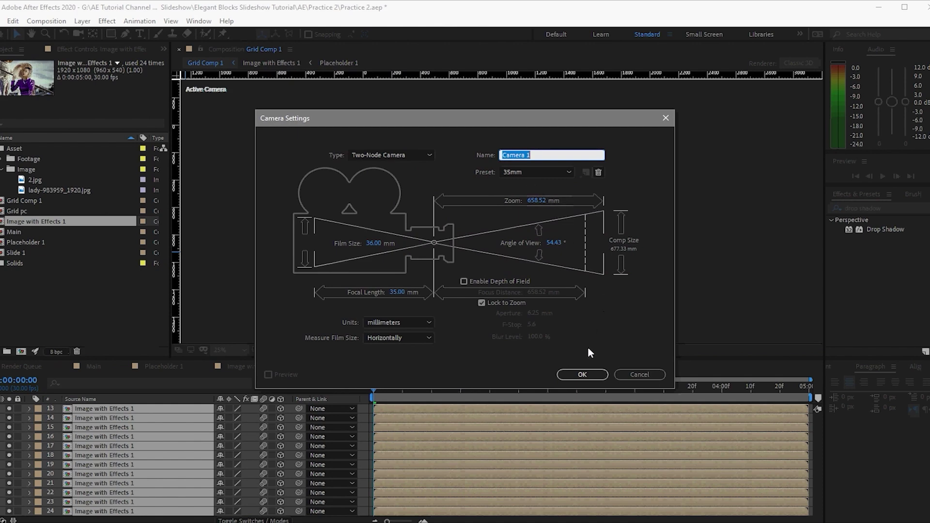
click(583, 375)
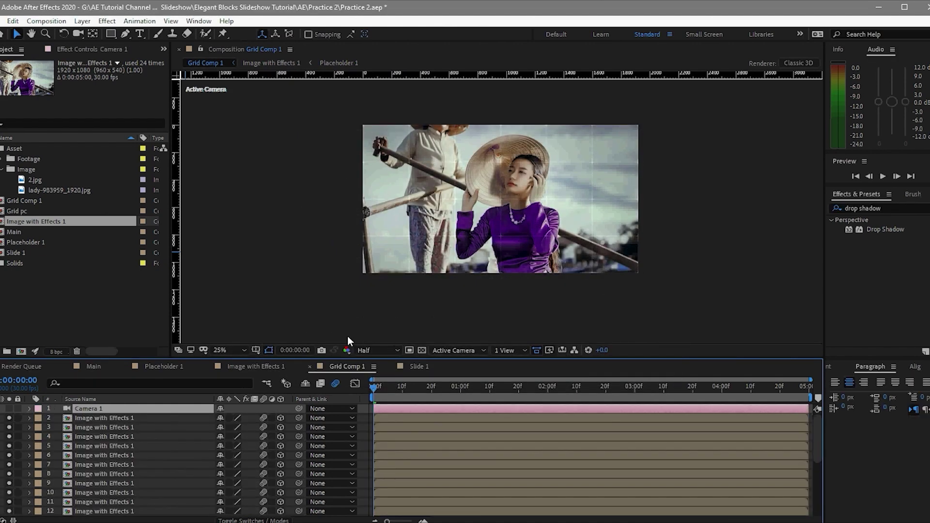
click(16, 409)
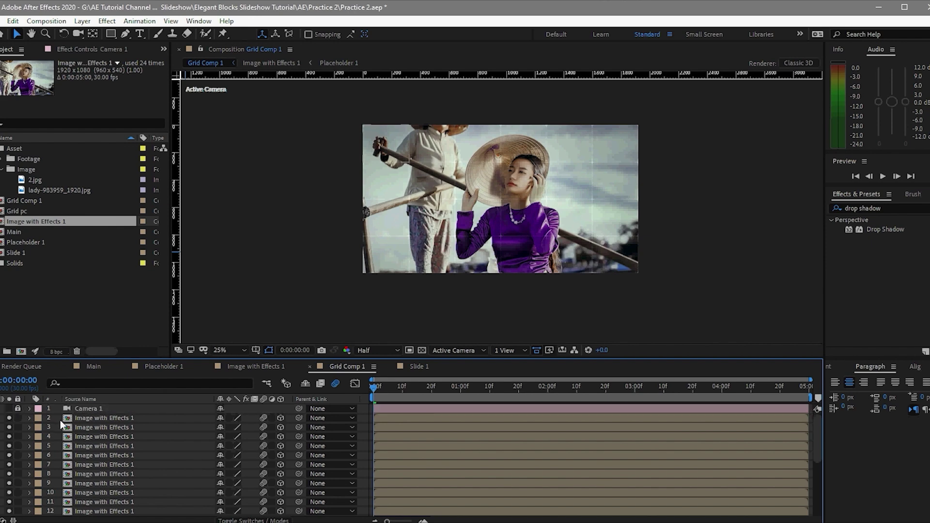
Set a Position keyframe at 0:00:01:15 on all Image with Effects 1 layers.
click(100, 420)
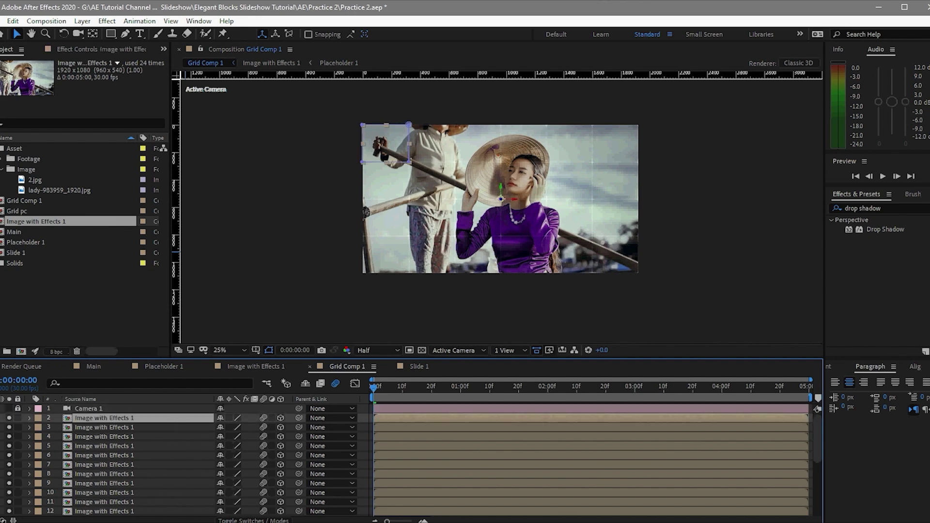
key(ctrl+a)
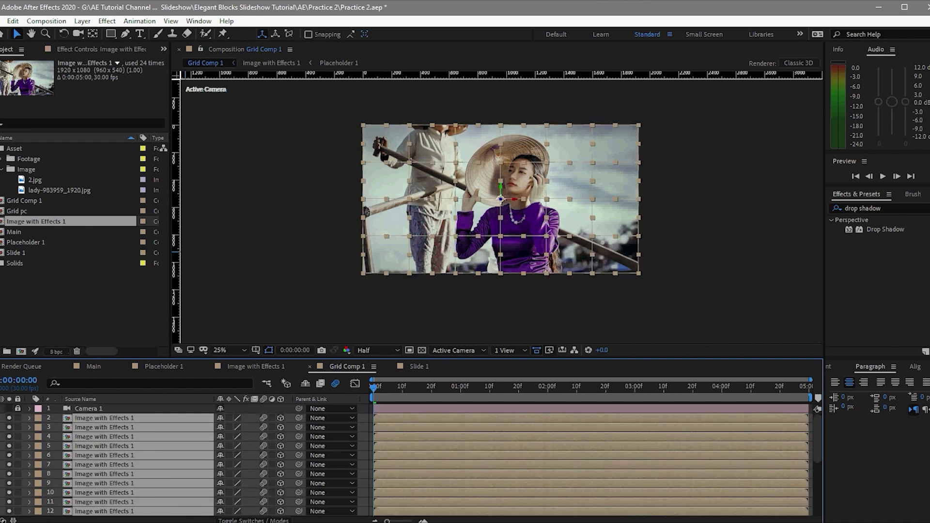
key(p)
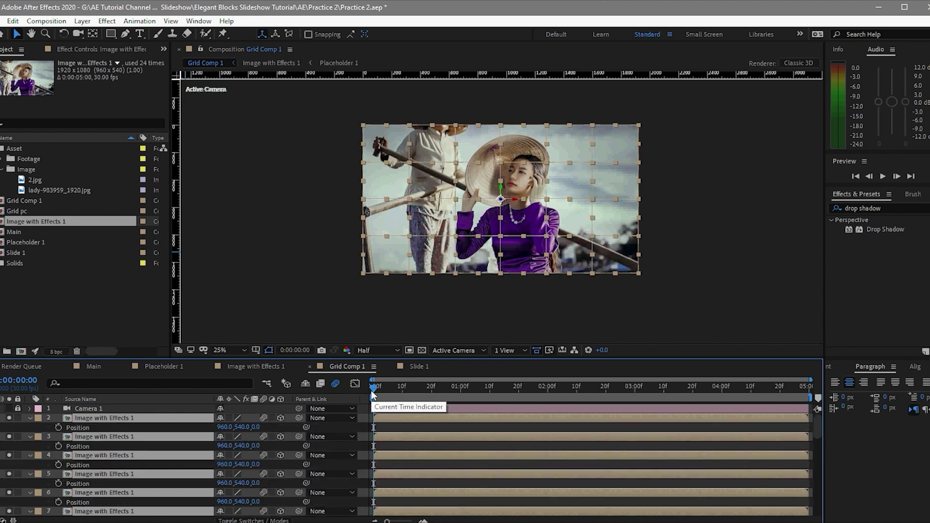
drag(373, 395, 504, 403)
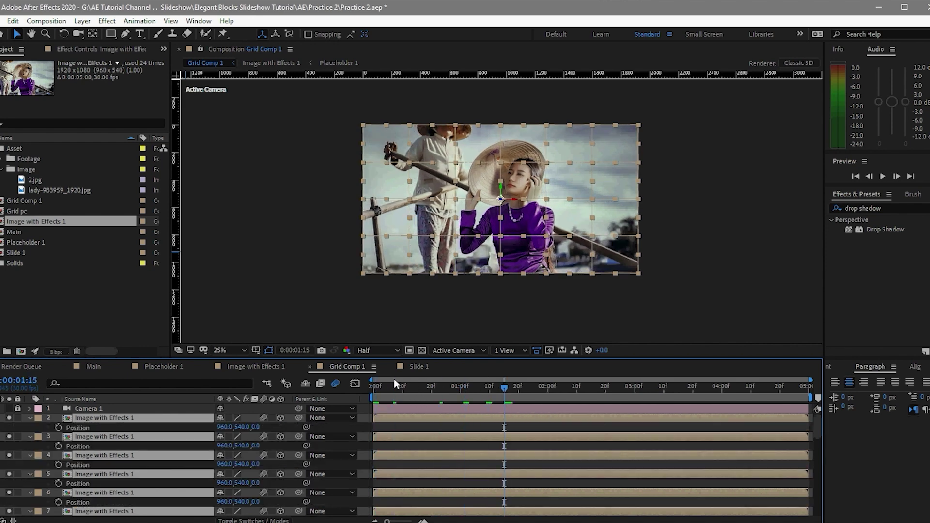
click(58, 428)
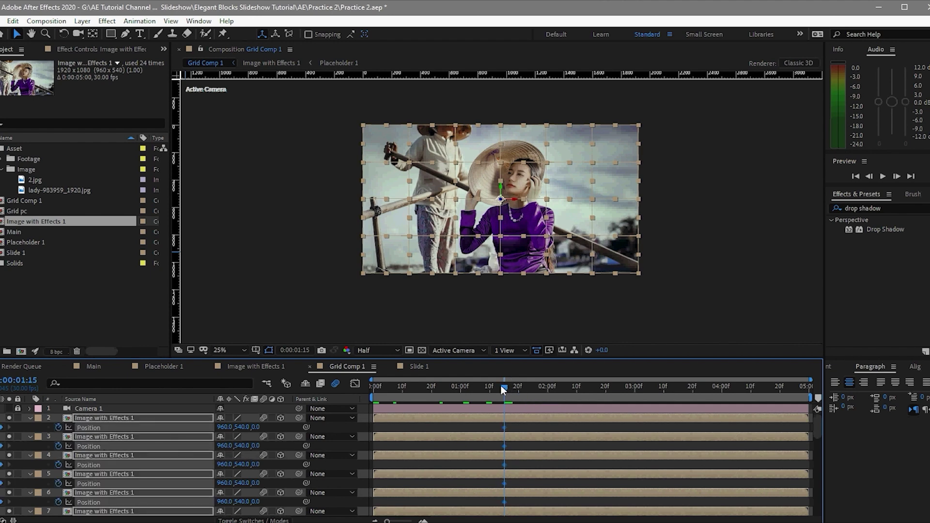
Set the Z Position of all Image with Effects 1 layers to -1880 at 0:00:00:00.
drag(505, 384, 344, 387)
click(257, 428)
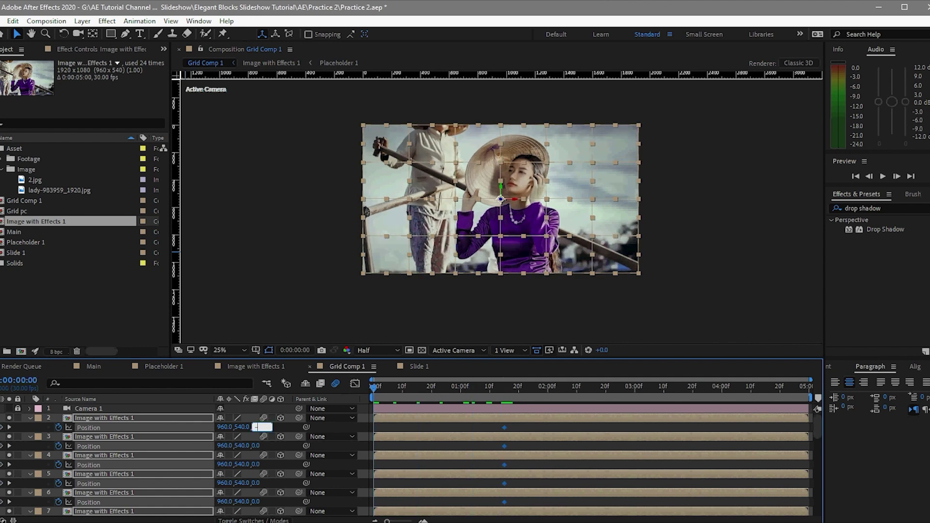
text(880)
key(Return)
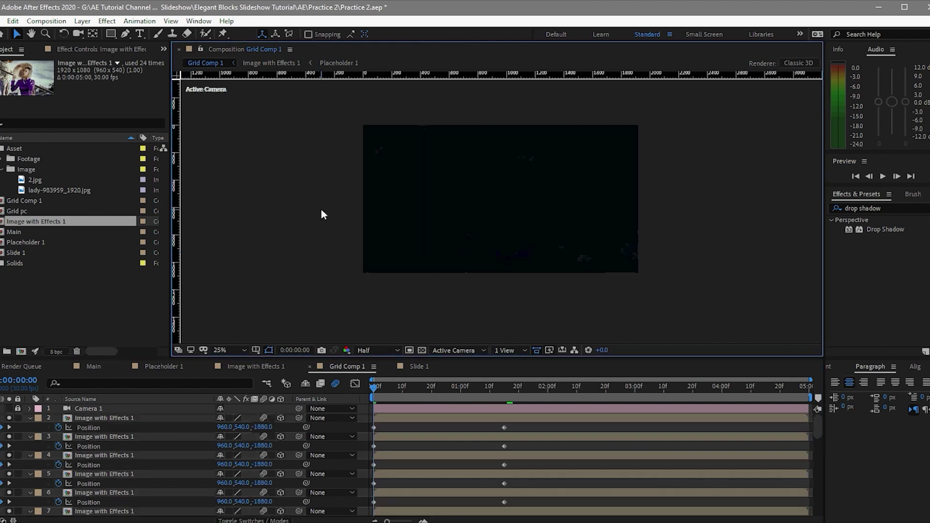
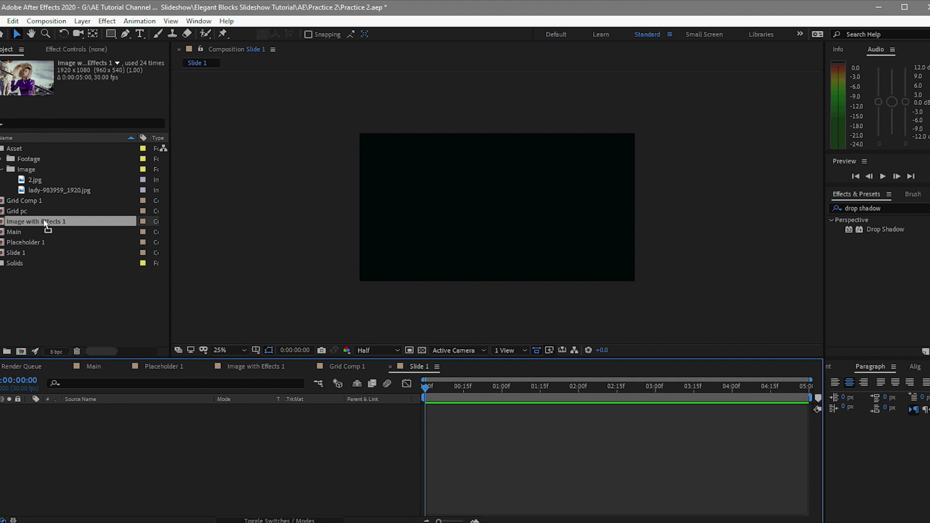
Add Grid Comp 1 to Slide 1 and keyframe its Opacity at 1% at 0:00:00:00 and 100% at 0:00:03:00.
drag(44, 224, 330, 444)
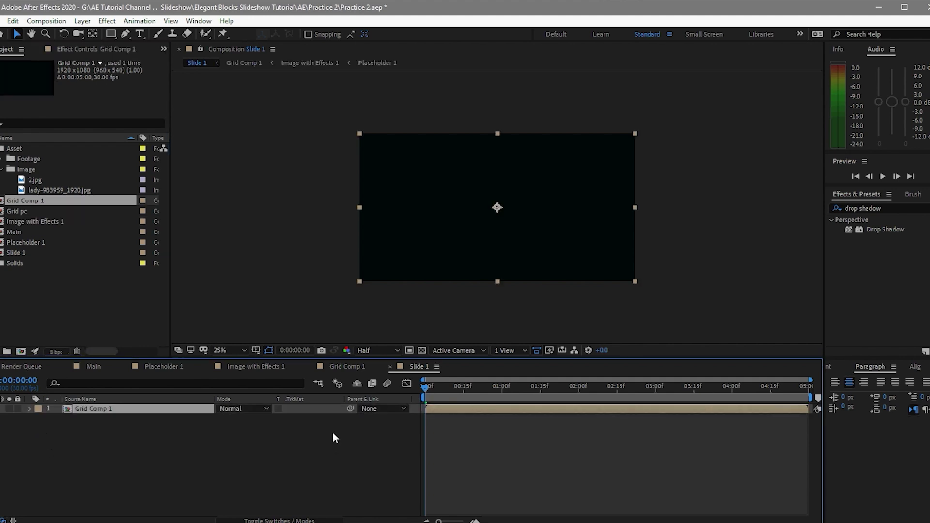
key(t)
key(t)
key(t)
drag(611, 386, 656, 421)
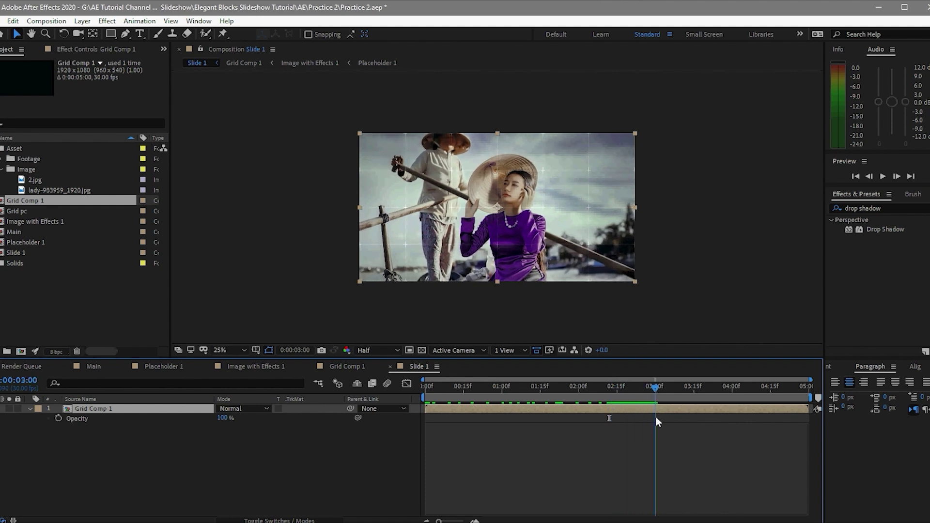
click(58, 418)
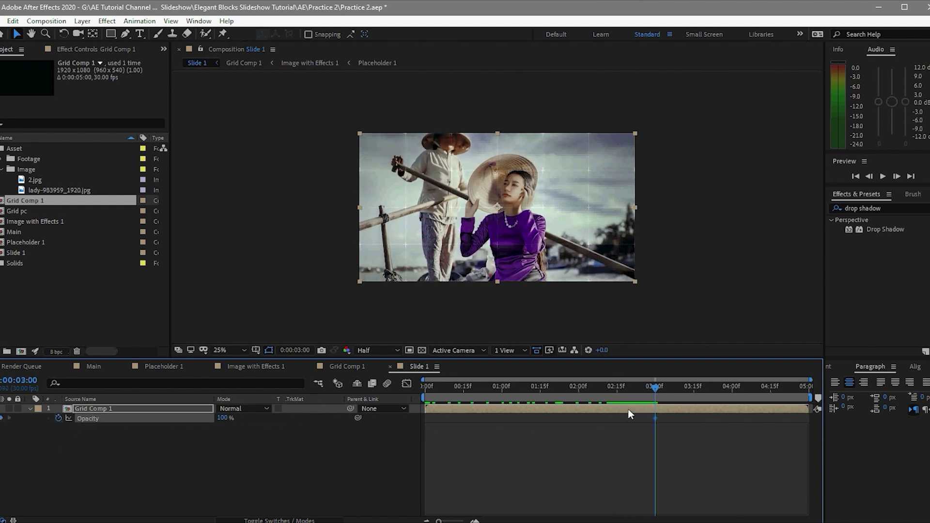
key(Home)
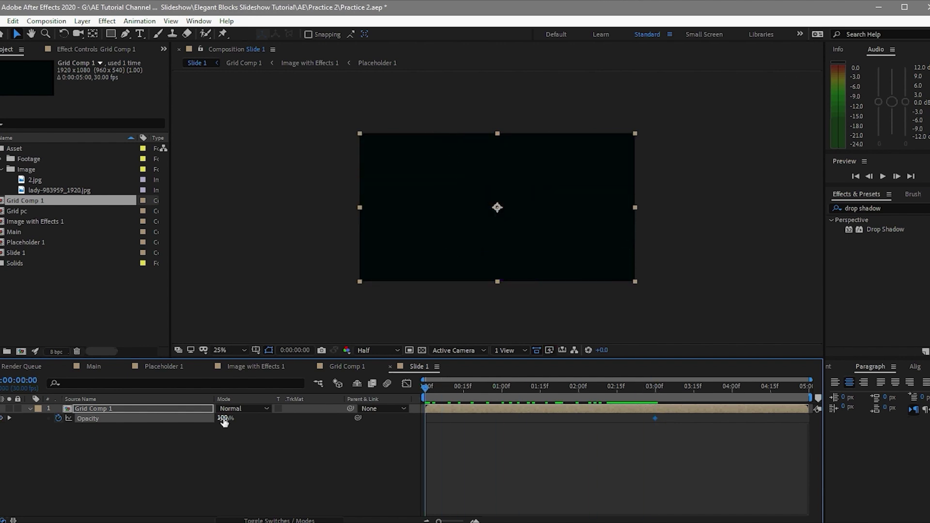
drag(223, 420, 268, 480)
Duplicate the Grid Comp 1 layer and apply Fast Box Blur with a Blur Radius of 100 and Repeat Edge Pixels enabled.
key(ctrl+d)
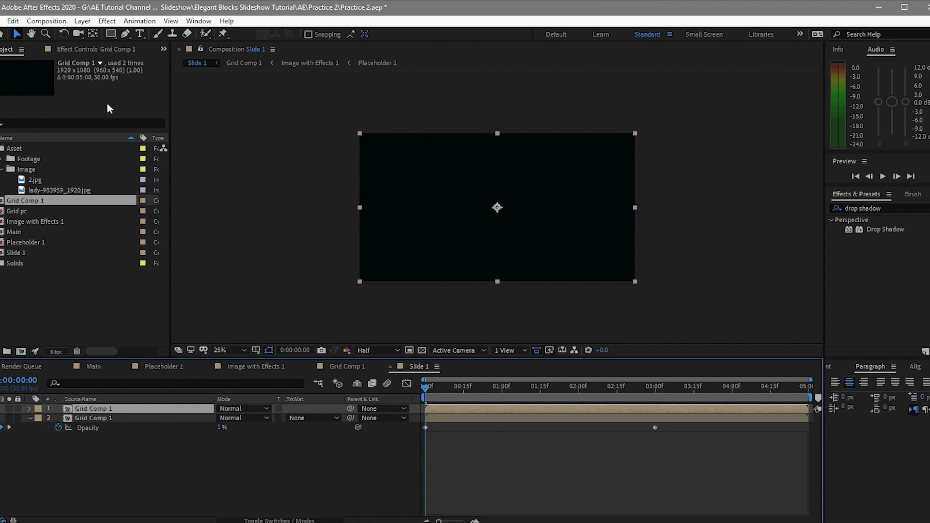
key(ctrl+space)
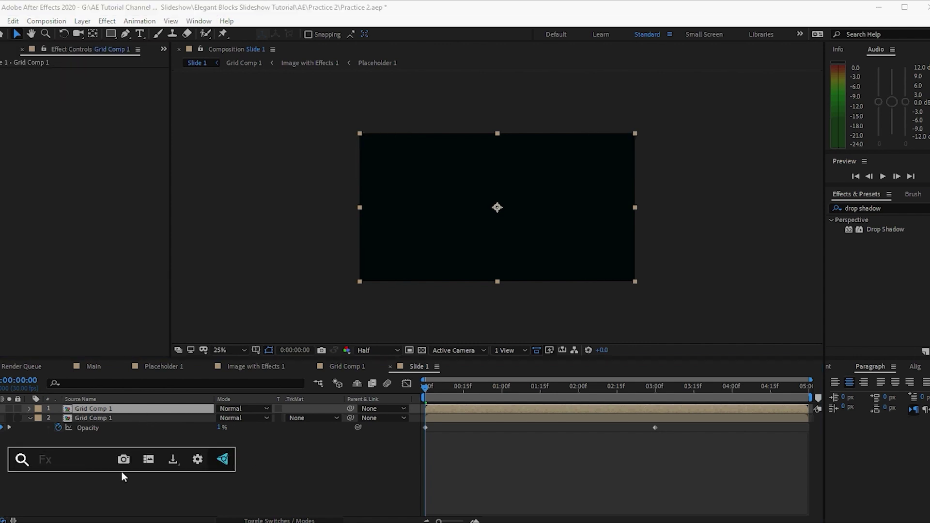
text(fast box b)
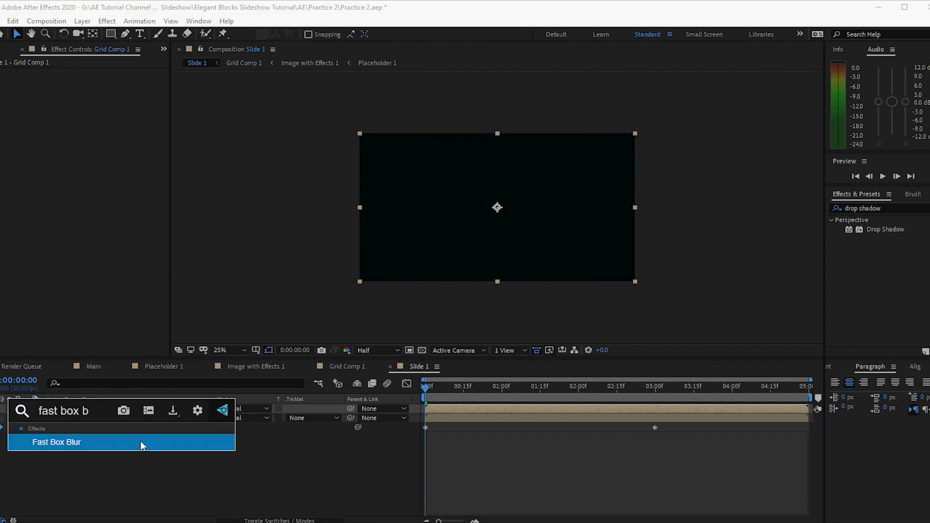
click(141, 441)
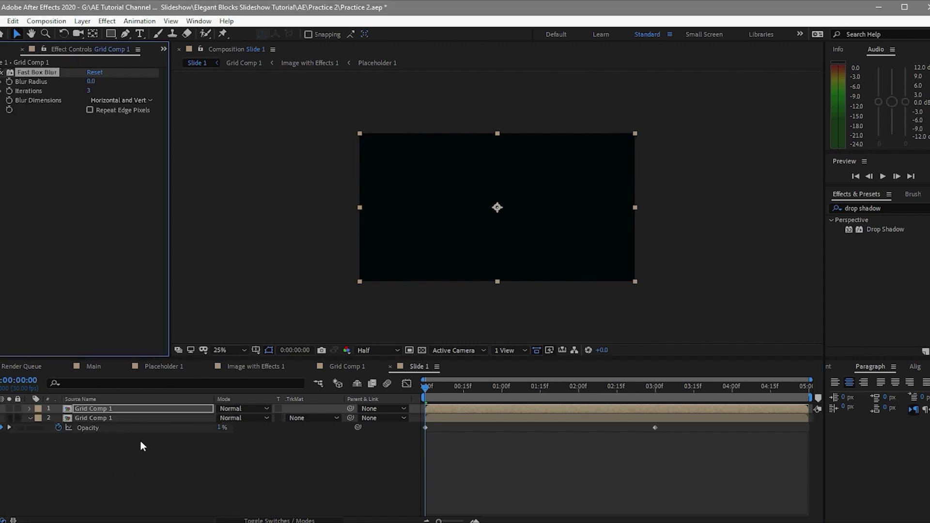
click(90, 82)
text(10)
click(137, 449)
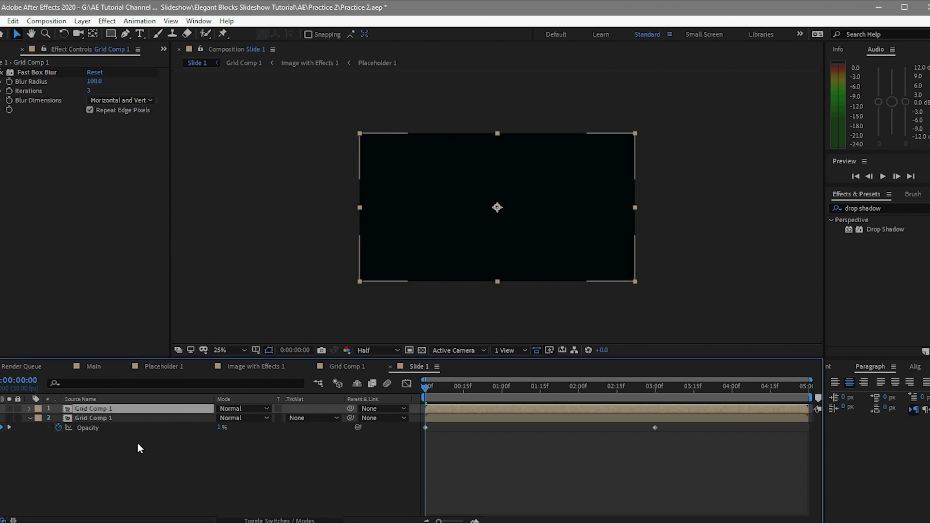
Duplicate the blurred layer and replace its Fast Box Blur with a Gradient Ramp whose End Color is purple 9A1DE2.
key(ctrl+d)
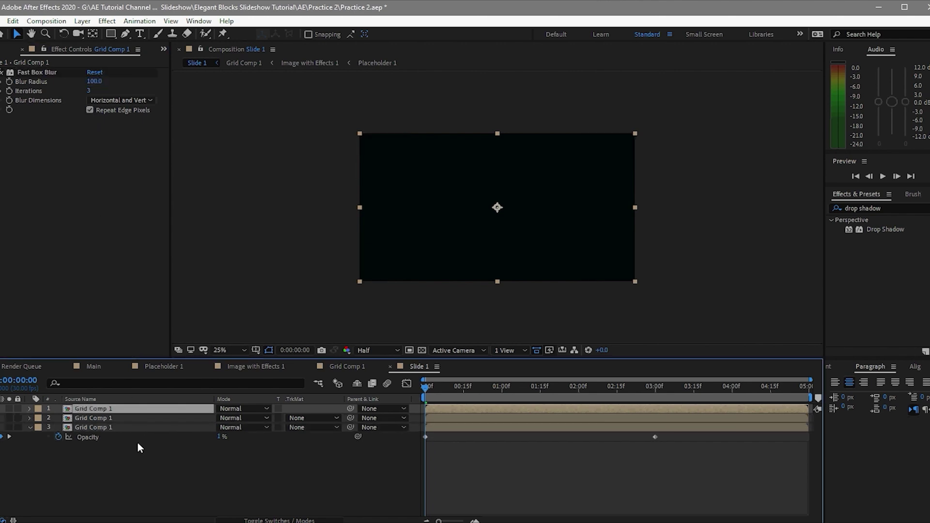
click(50, 71)
key(Delete)
key(ctrl+space)
text(gr)
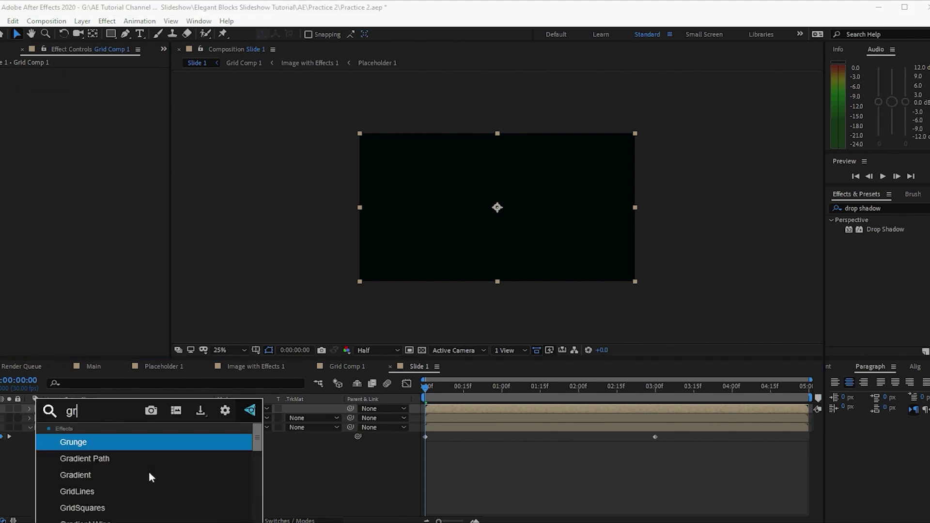
text(adient)
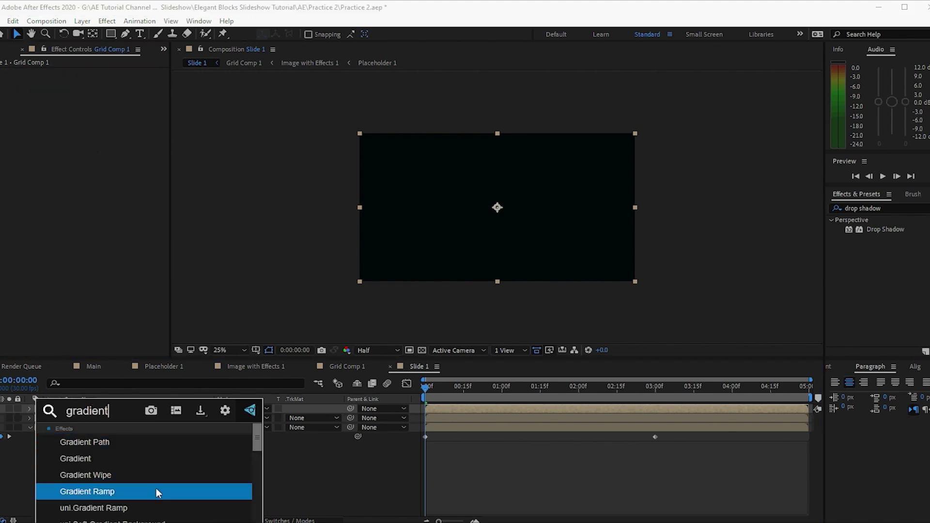
click(156, 491)
click(92, 109)
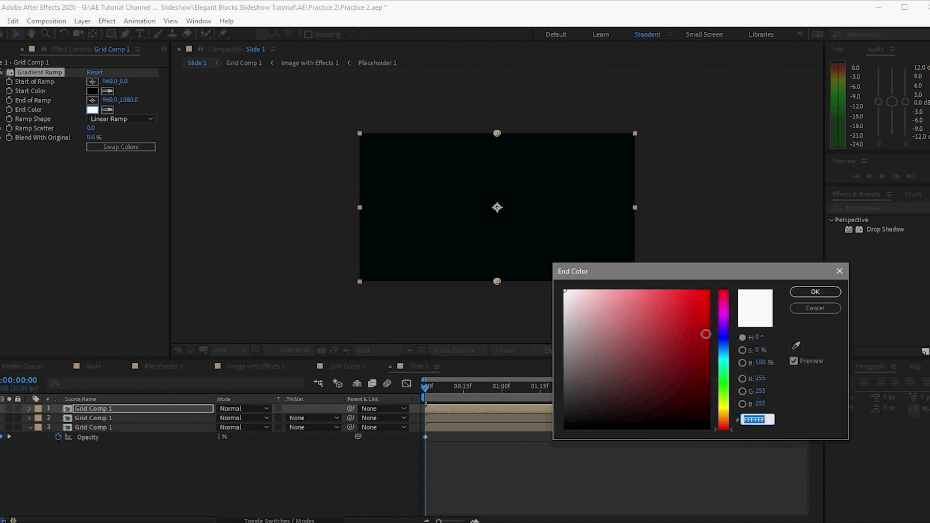
click(724, 322)
click(691, 306)
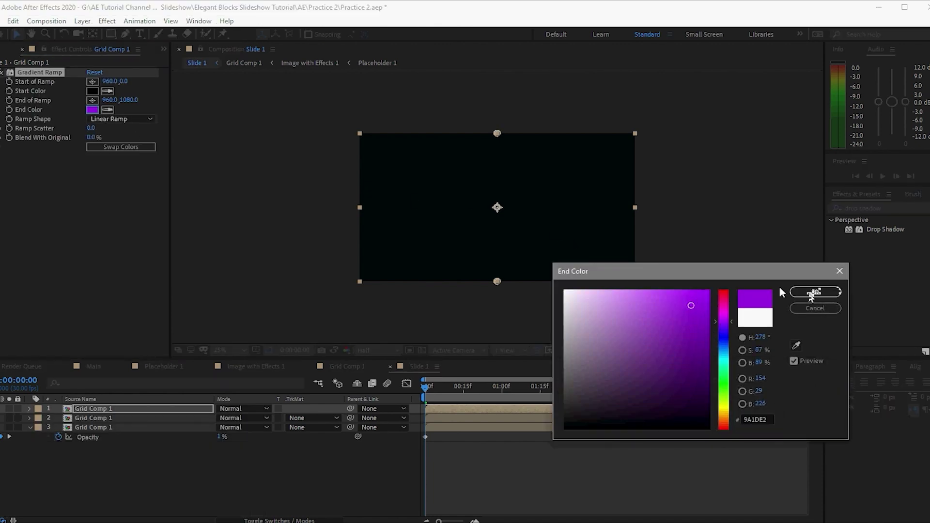
click(815, 292)
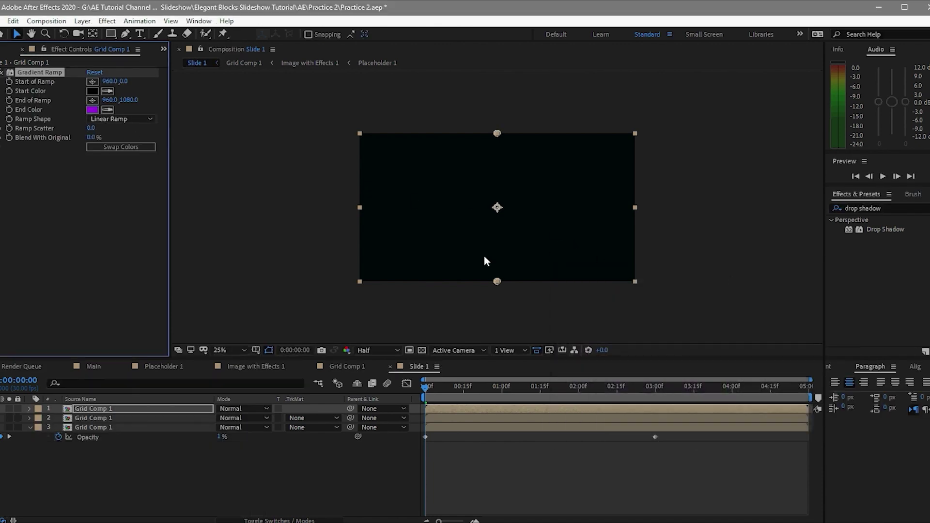
Duplicate the gradient layer and replace its Gradient Ramp with a Drop Shadow using Distance 20 and Softness 35.
click(30, 429)
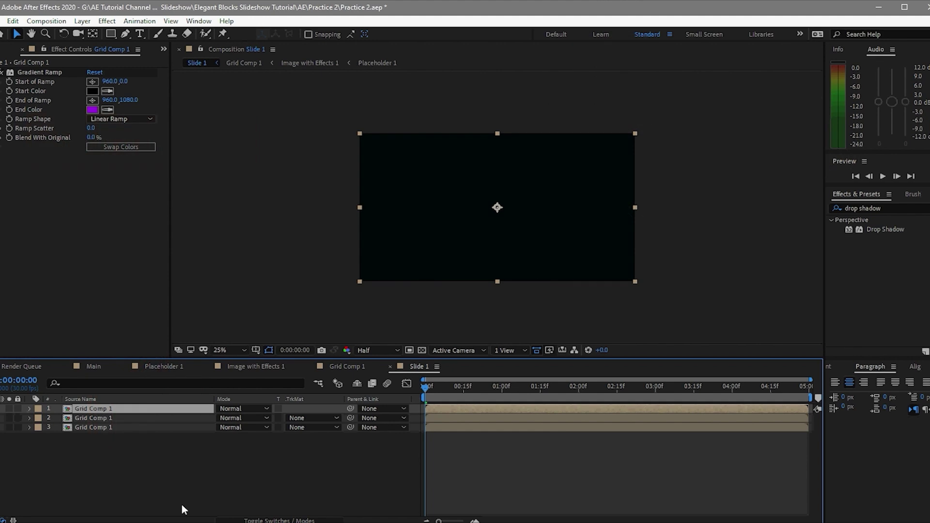
key(ctrl+d)
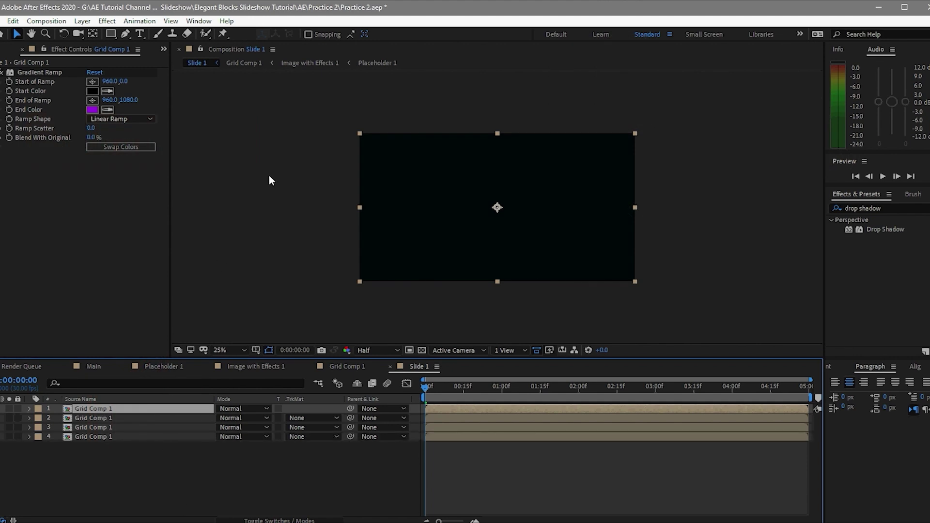
click(52, 73)
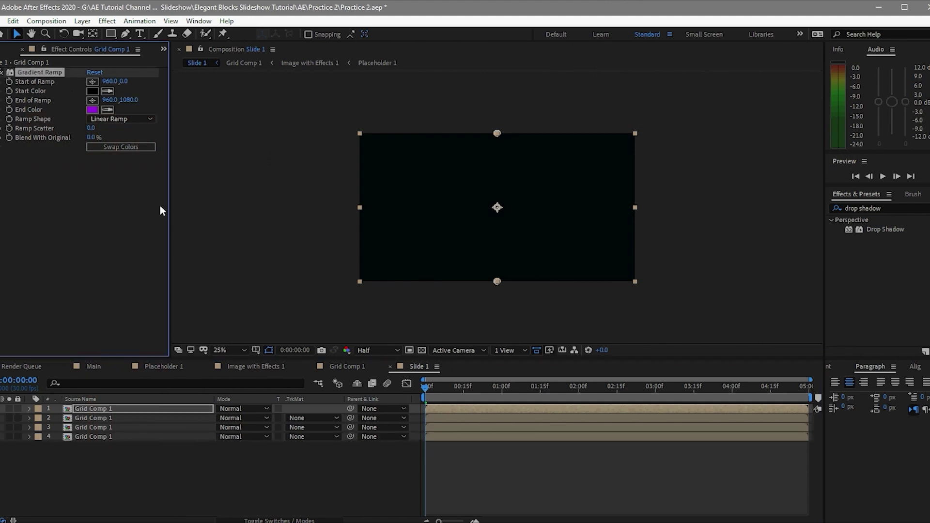
key(Delete)
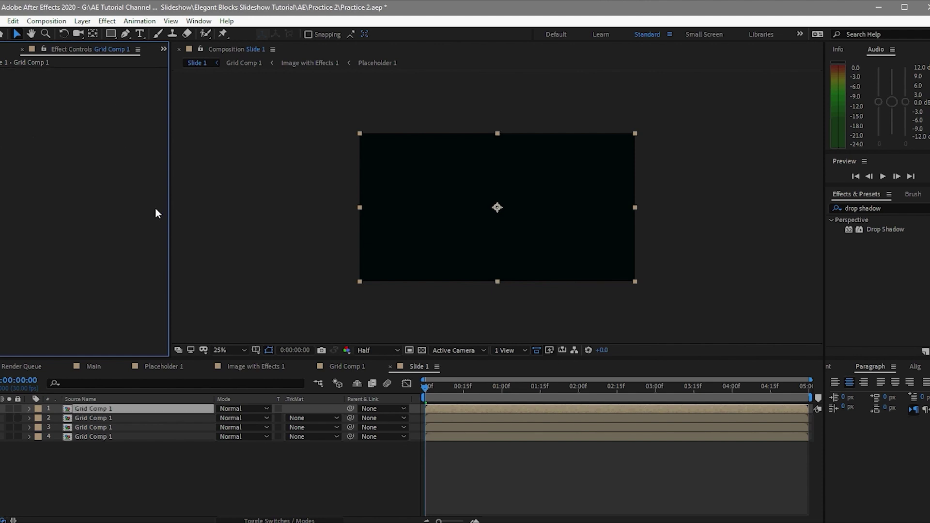
key(ctrl+space)
text(drop)
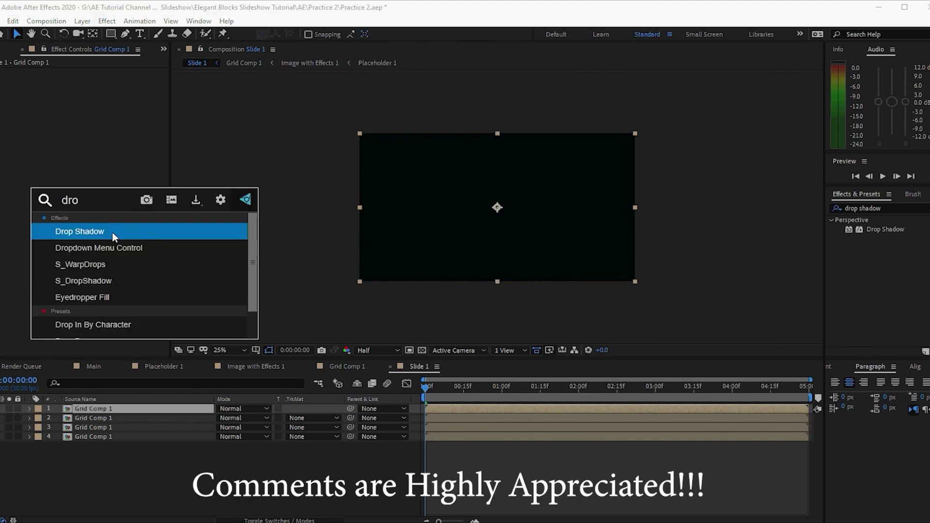
click(108, 231)
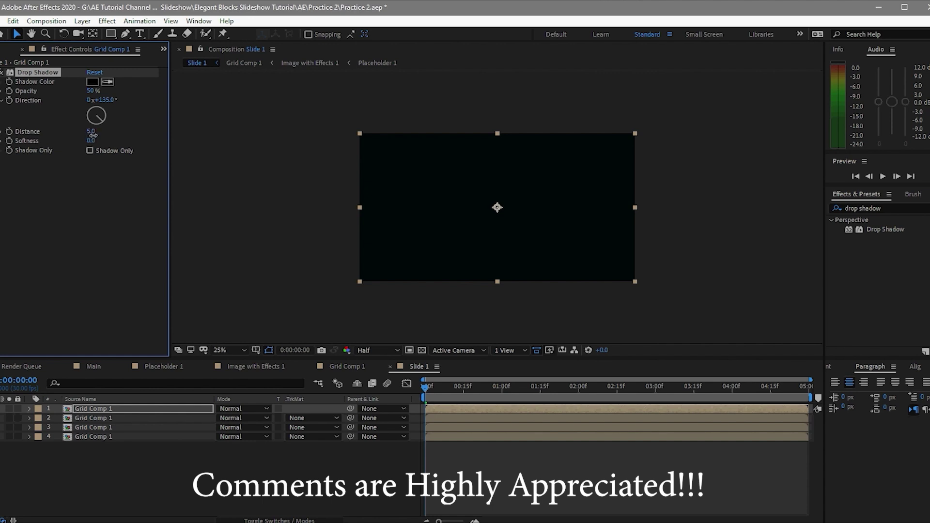
text(20)
click(90, 142)
text(35)
click(109, 411)
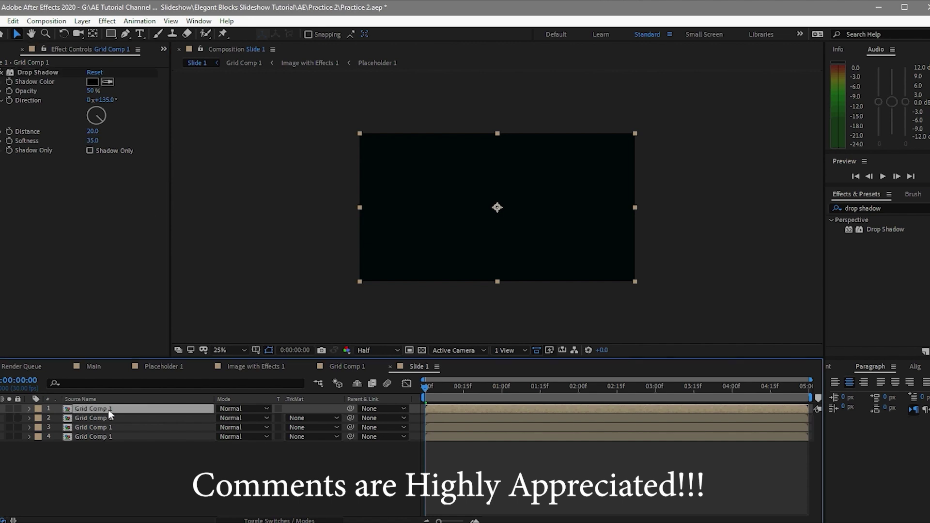
Duplicate the drop-shadow layer and set the new copy's shadow Direction to 240°.
key(ctrl+d)
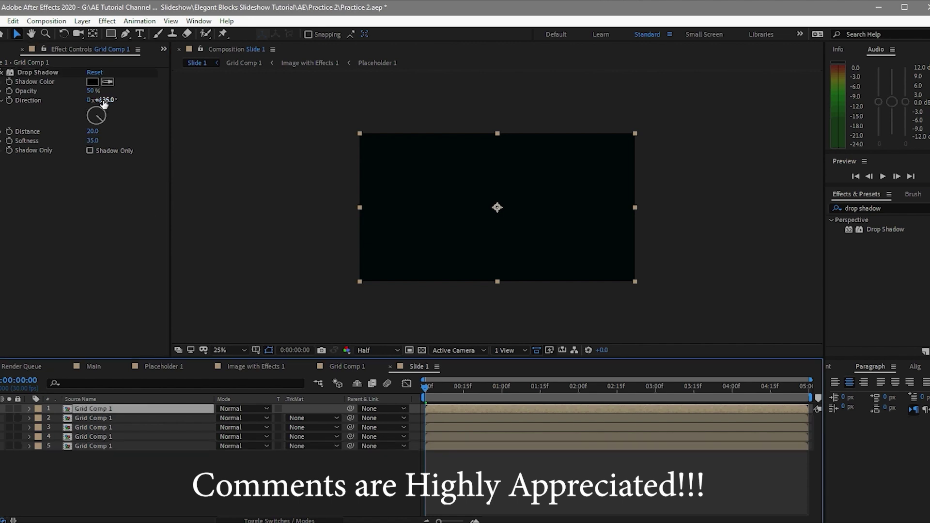
click(103, 100)
text(2)
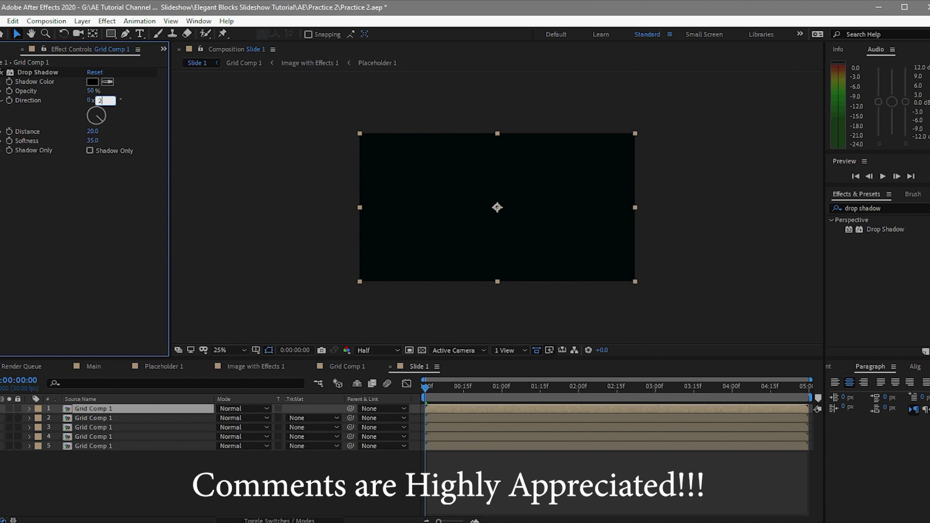
text(40)
key(Return)
Stagger the Grid Comp 1 copies, starting layer 4 at 0:00:00:05, layer 3 at 0:00:00:09 and the top drop-shadow layers at 0:00:00:12.
drag(426, 389, 442, 405)
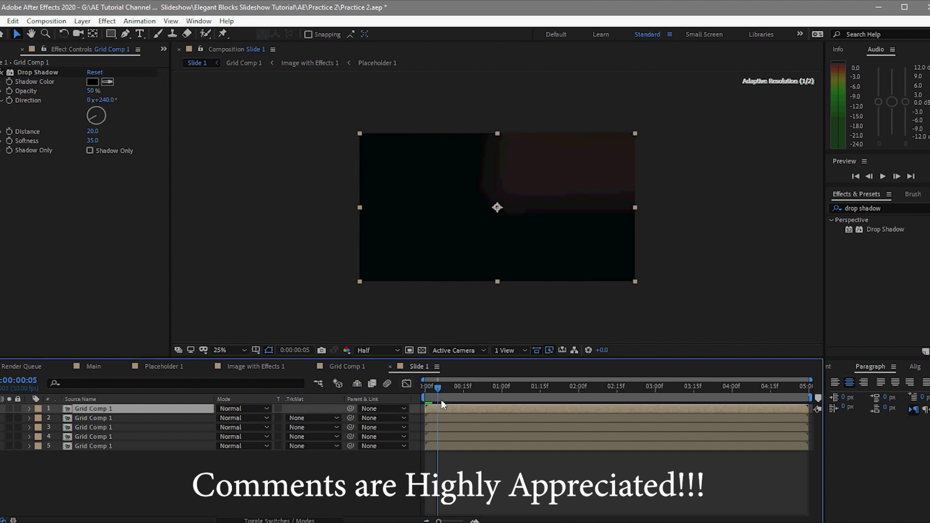
click(443, 437)
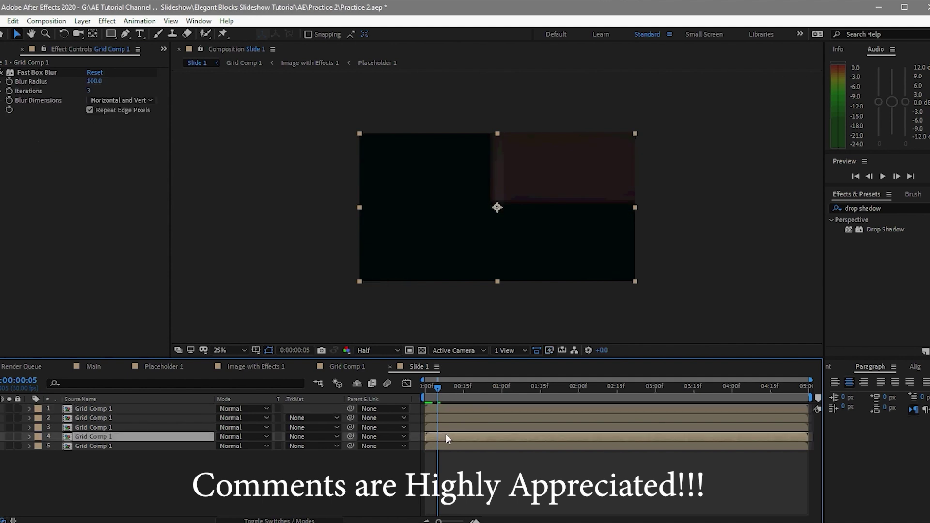
key(bracketleft)
drag(434, 388, 449, 399)
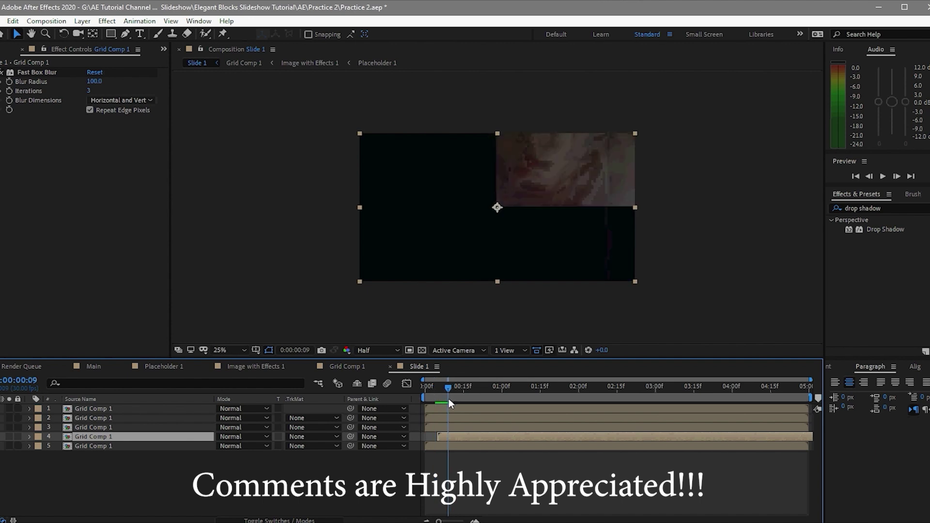
click(462, 429)
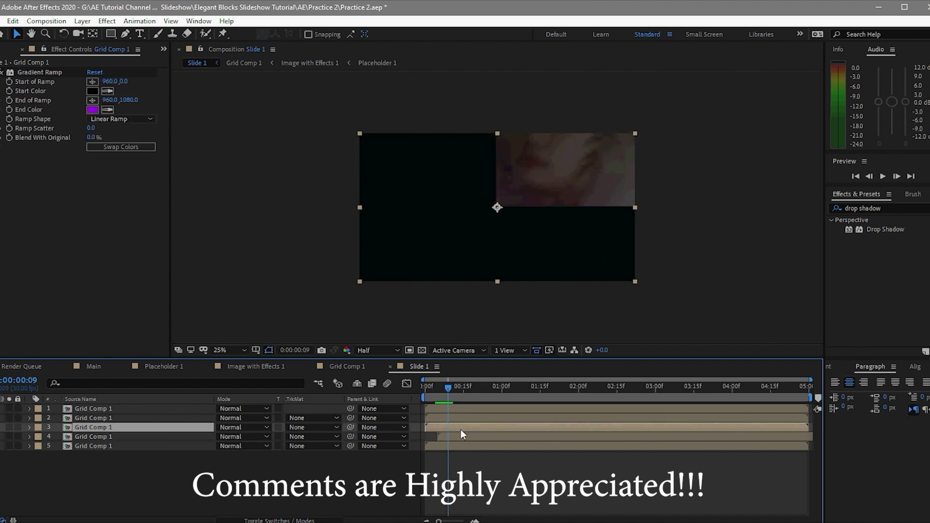
key(bracketleft)
key(Page_Down)
key(Page_Down)
key(Page_Down)
click(495, 412)
key(bracketleft)
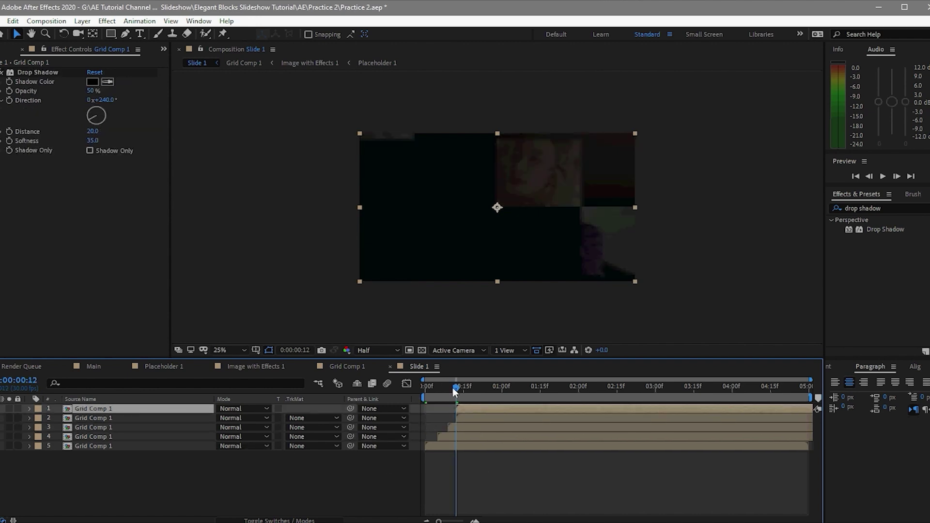
Preview the Slide 1 block animation from the beginning.
key(Home)
click(882, 176)
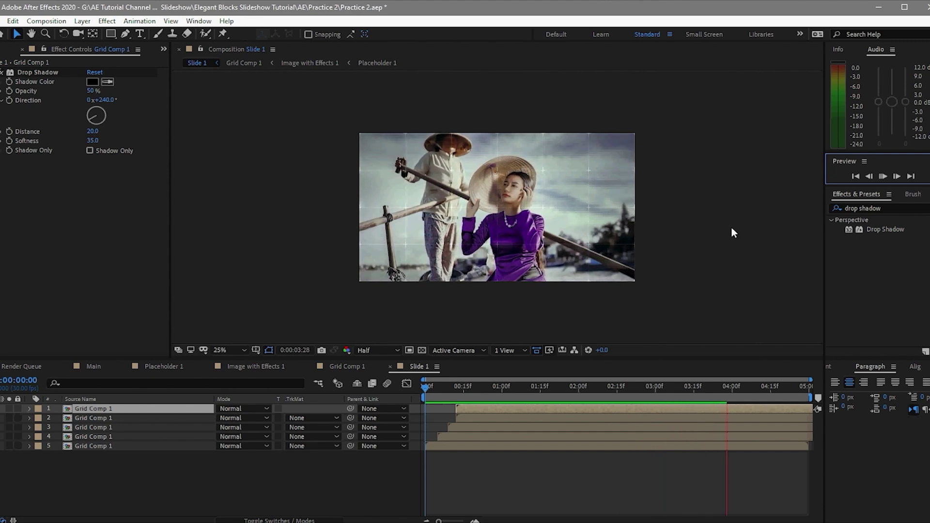
Add the text "GRID" to Slide 1 at 0:00:04:02 and place it to the right of the woman.
drag(468, 388, 737, 384)
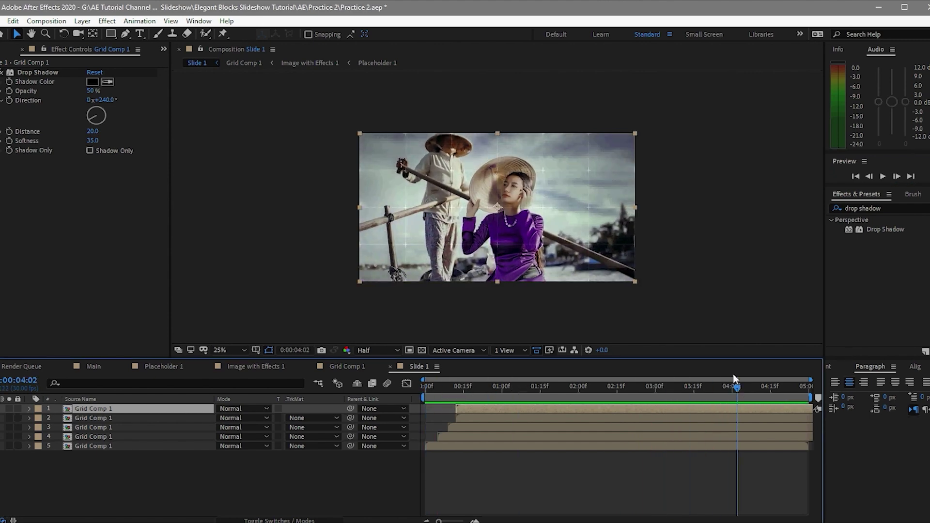
click(142, 32)
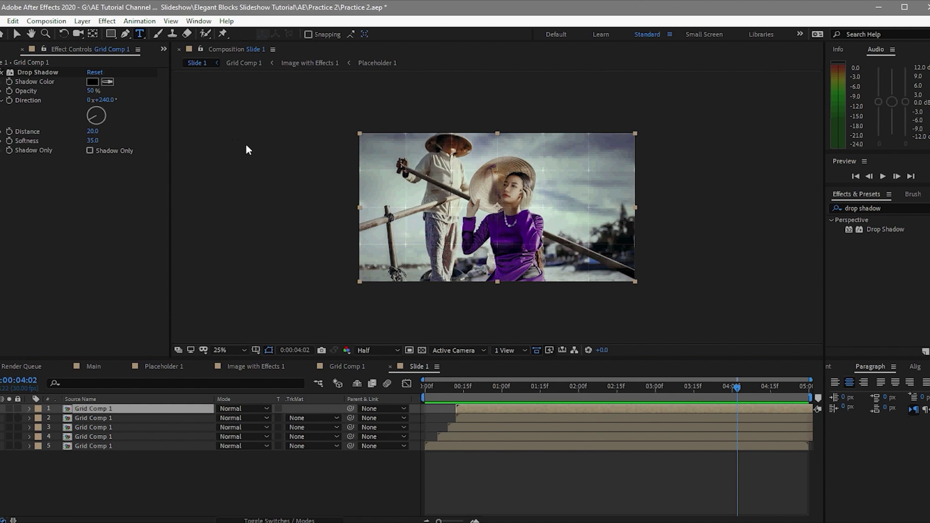
click(552, 213)
text(GRID)
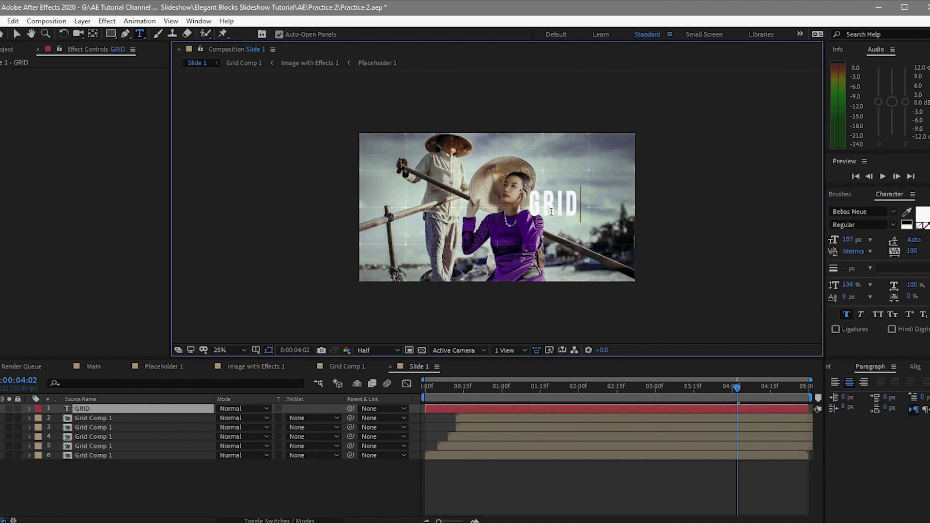
click(16, 35)
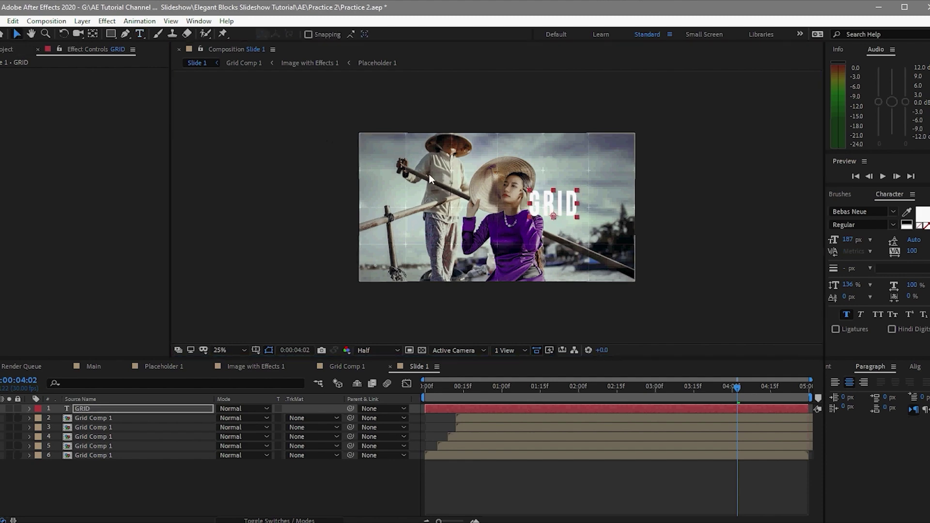
drag(554, 216, 571, 227)
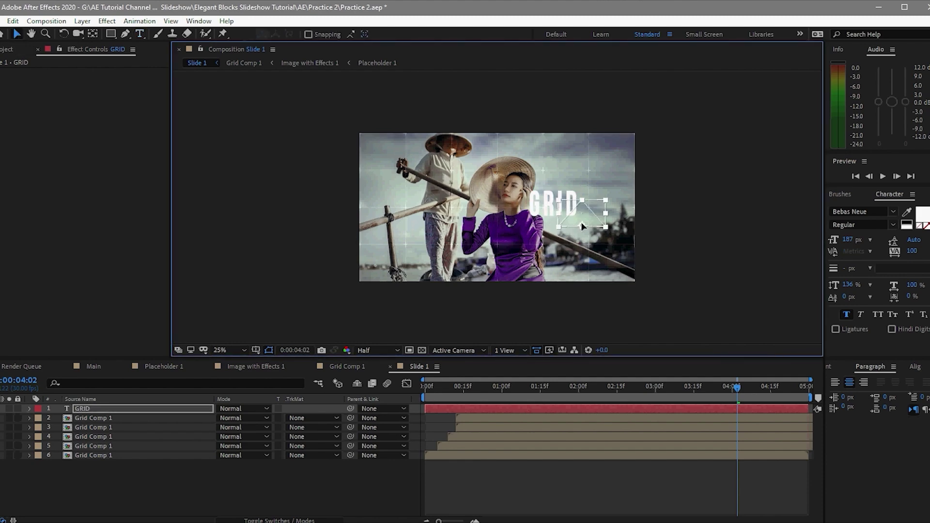
key(Caps_Lock)
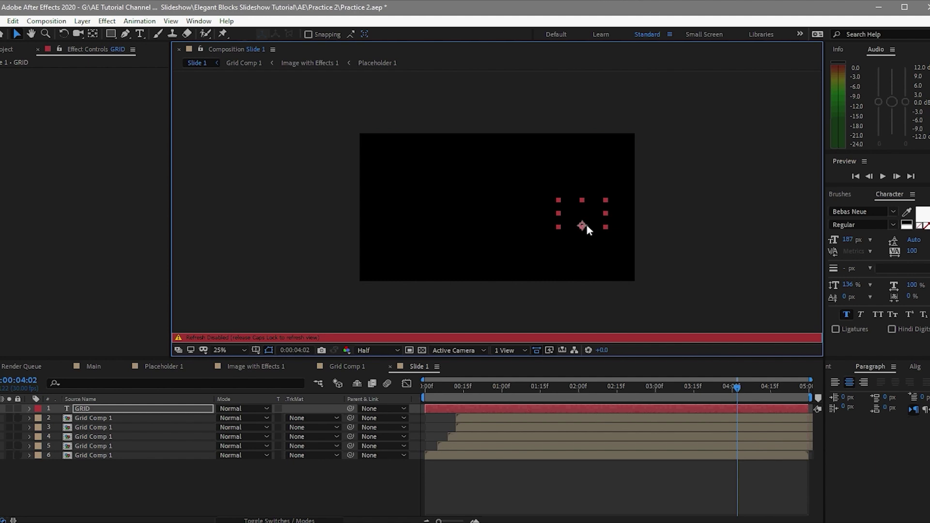
key(Caps_Lock)
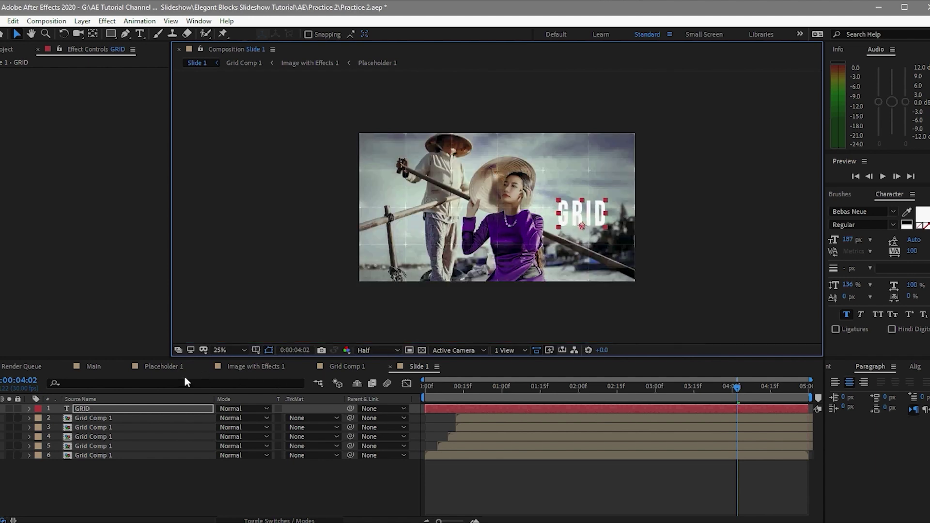
In the Image with Effects 1 composition, add the text "PRESENTED BY:" in Myriad Pro Light Condensed.
click(249, 367)
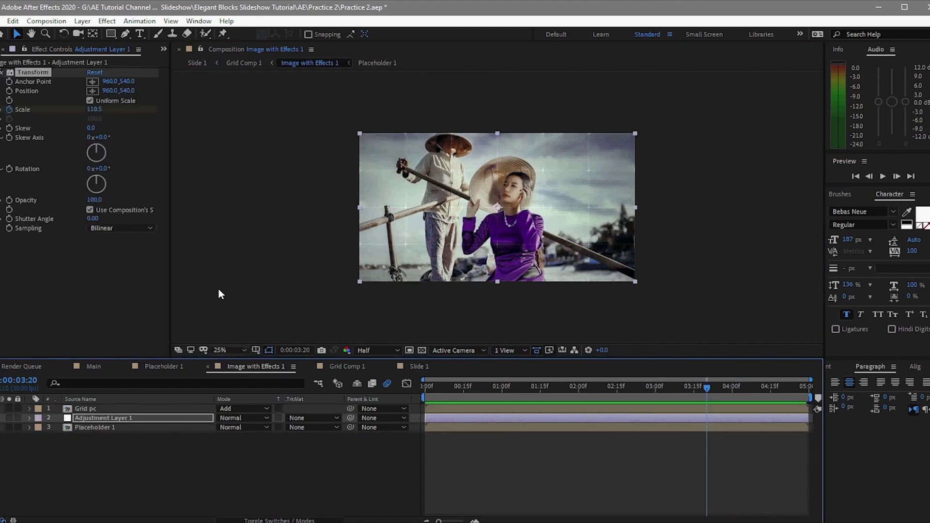
click(141, 34)
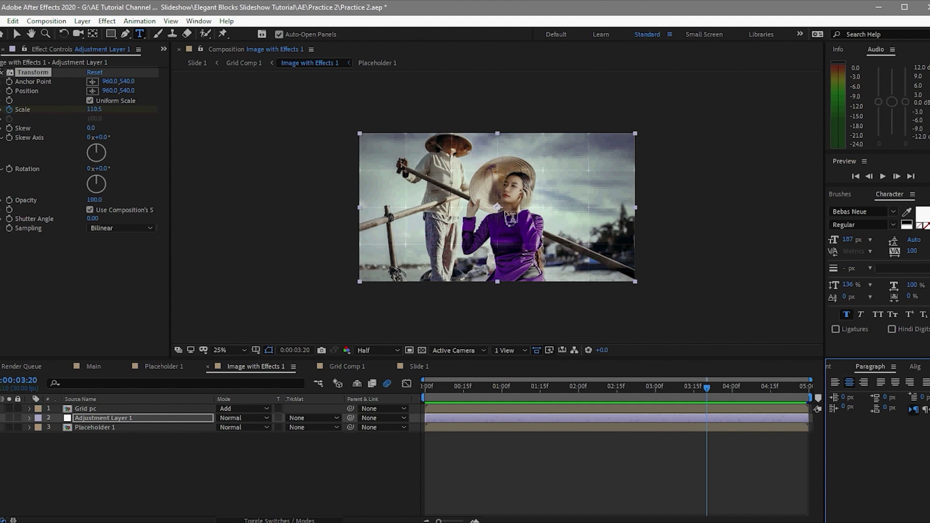
click(893, 213)
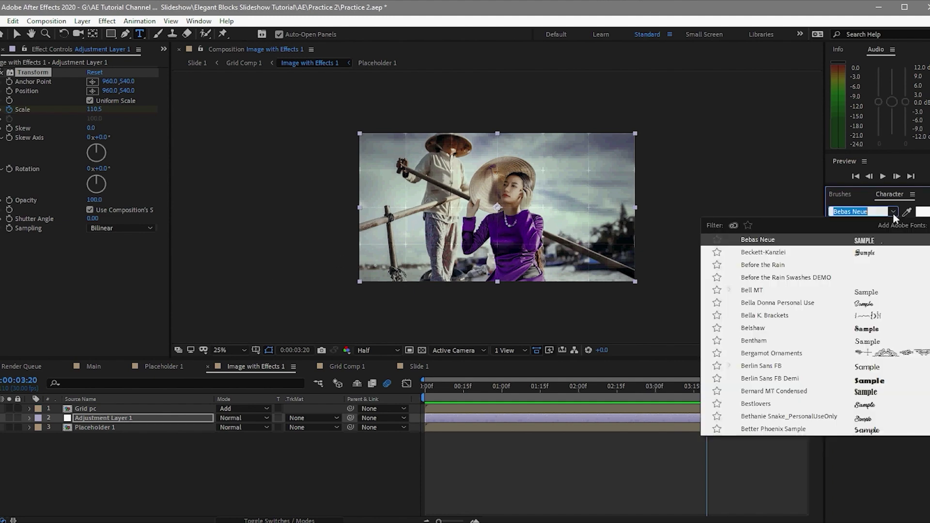
text(myriad)
key(Return)
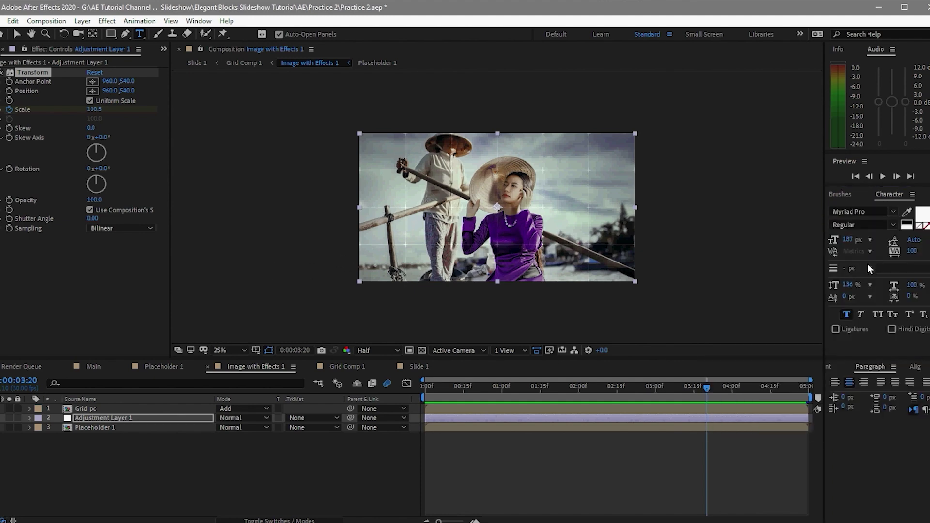
click(893, 225)
click(858, 252)
click(557, 221)
text(PRESENTED BY:)
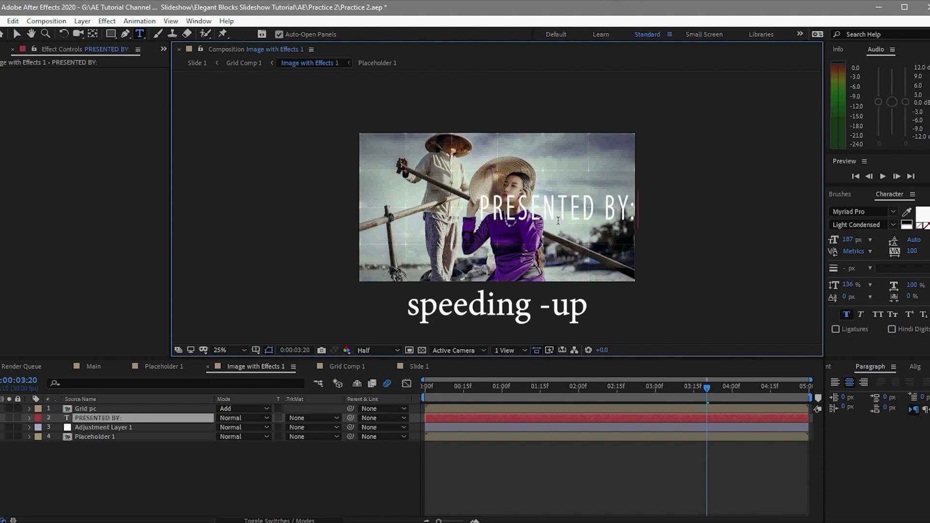
Shrink the text to 57 px and add a second line "RHANDZ GRAPHIX" in the NCAA Illinois font.
click(479, 133)
click(870, 239)
click(848, 357)
click(893, 212)
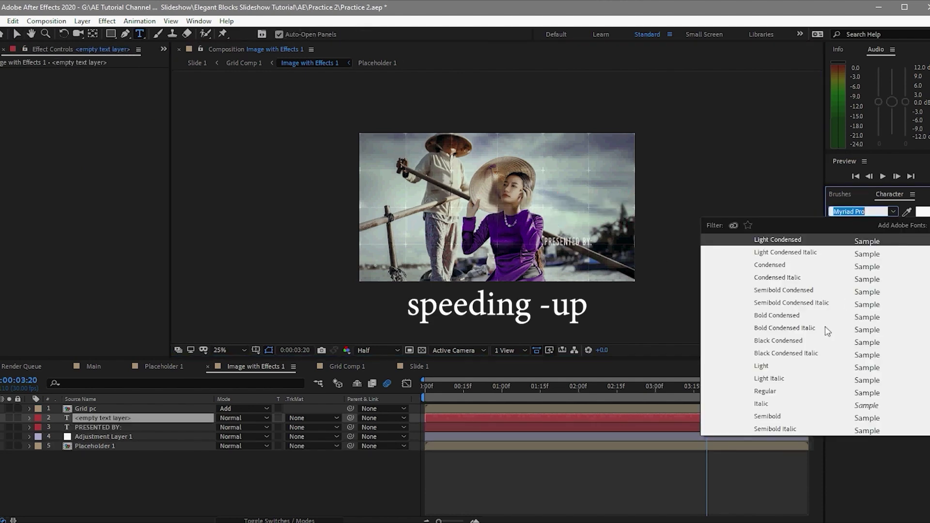
text(ncaa)
key(Return)
text(RHA)
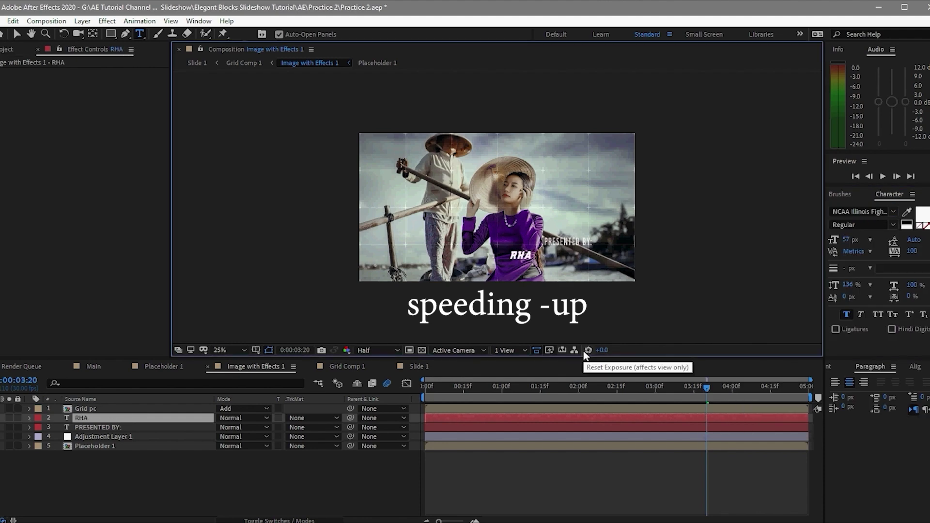
text(NDZ GRAPHIX)
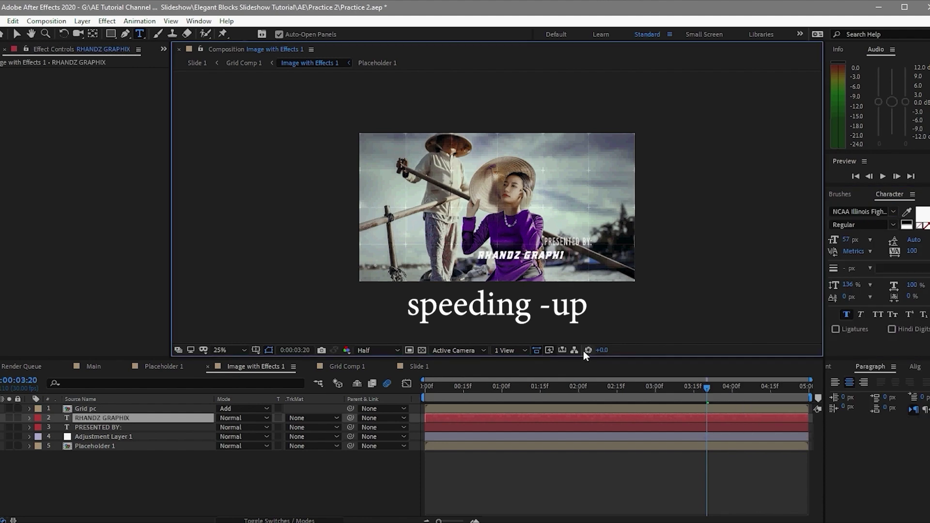
Back in Slide 1, add an Opacity text animator to the GRID layer and set its opacity to 1%.
click(420, 366)
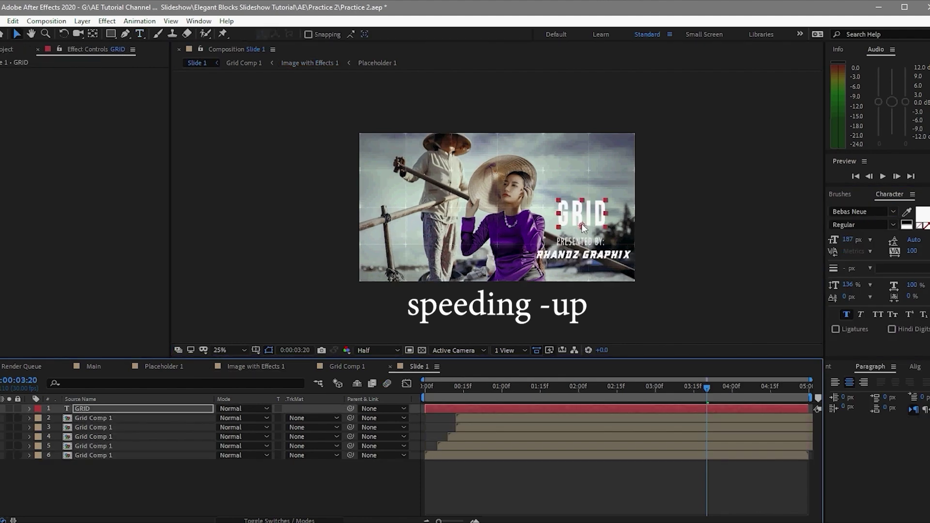
click(305, 247)
click(664, 386)
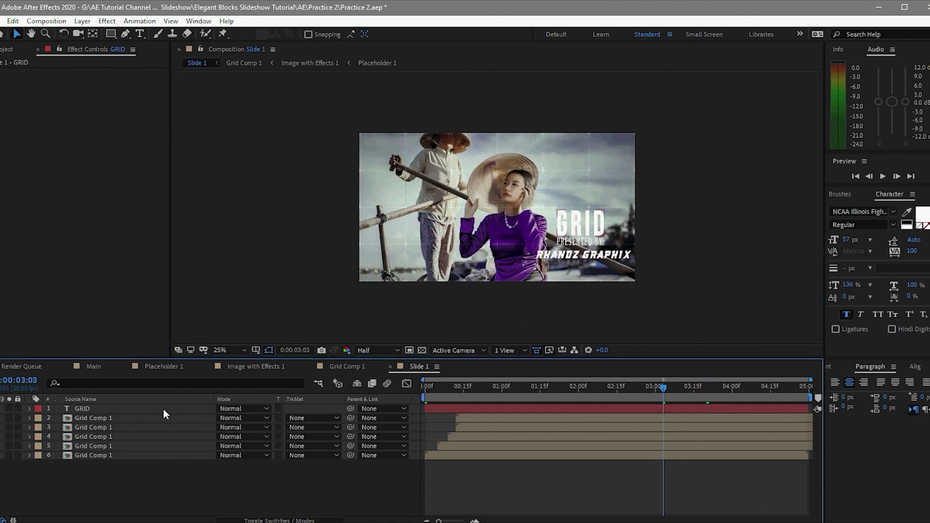
click(164, 409)
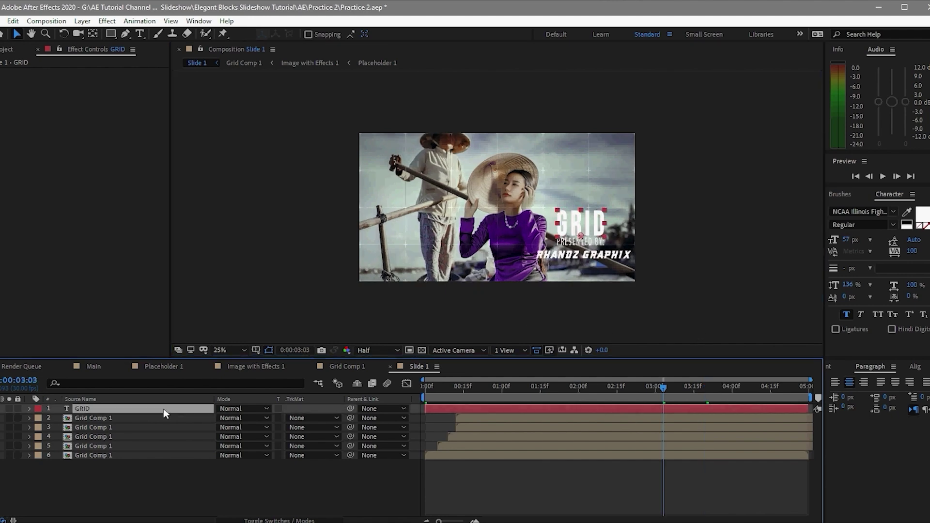
click(28, 409)
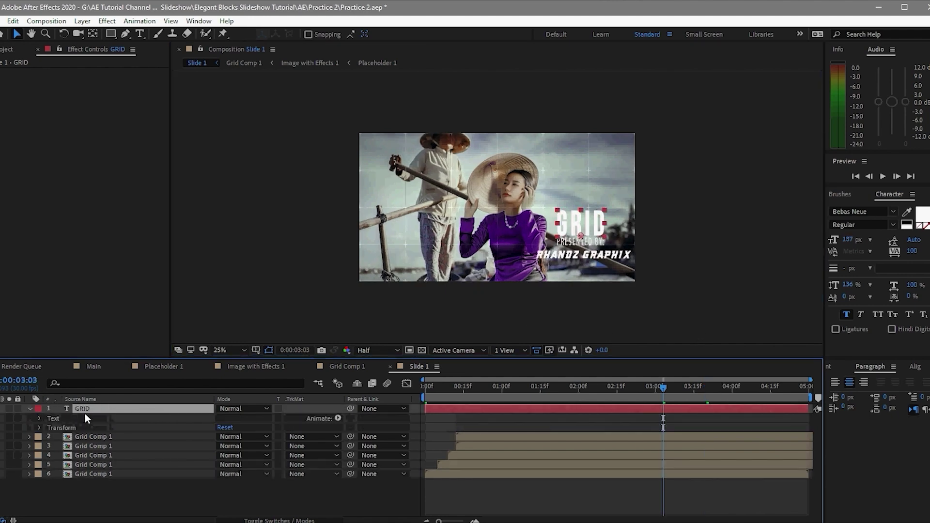
click(339, 419)
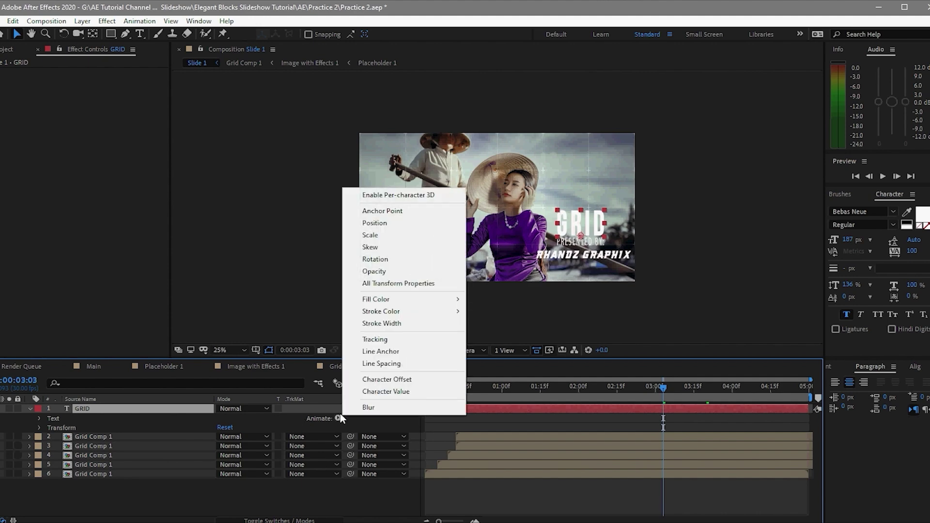
click(373, 271)
drag(222, 474, 60, 475)
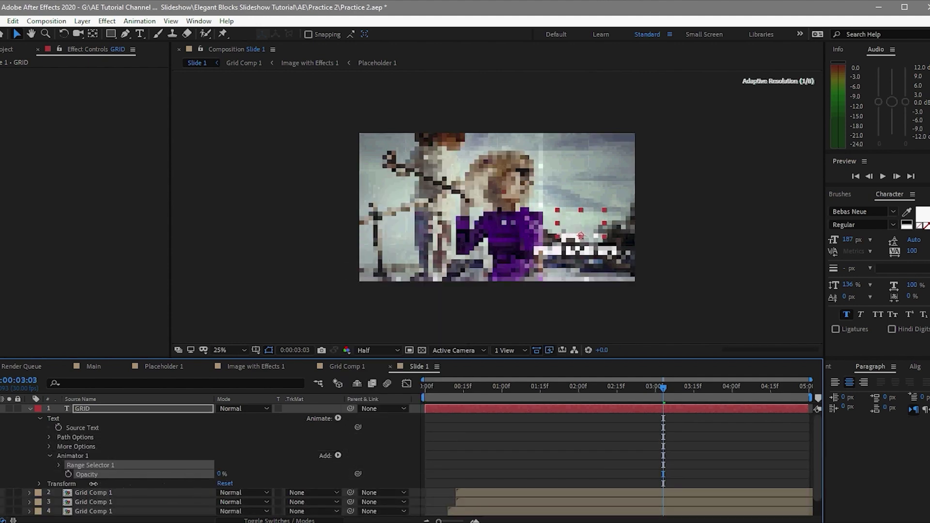
Keyframe the GRID text's Range Selector Start from 0% at 0:00:02:00 to 100% at 0:00:03:15.
click(59, 465)
drag(628, 386, 579, 425)
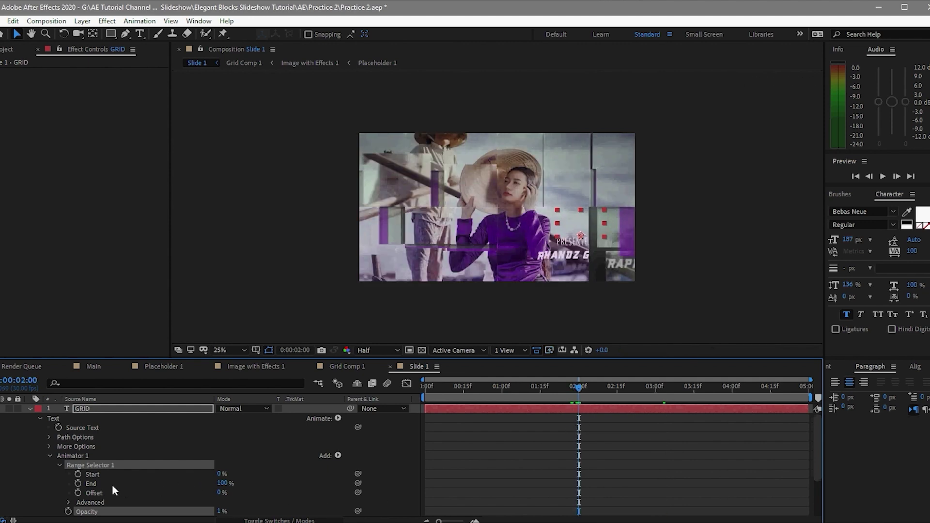
click(77, 475)
drag(579, 386, 691, 422)
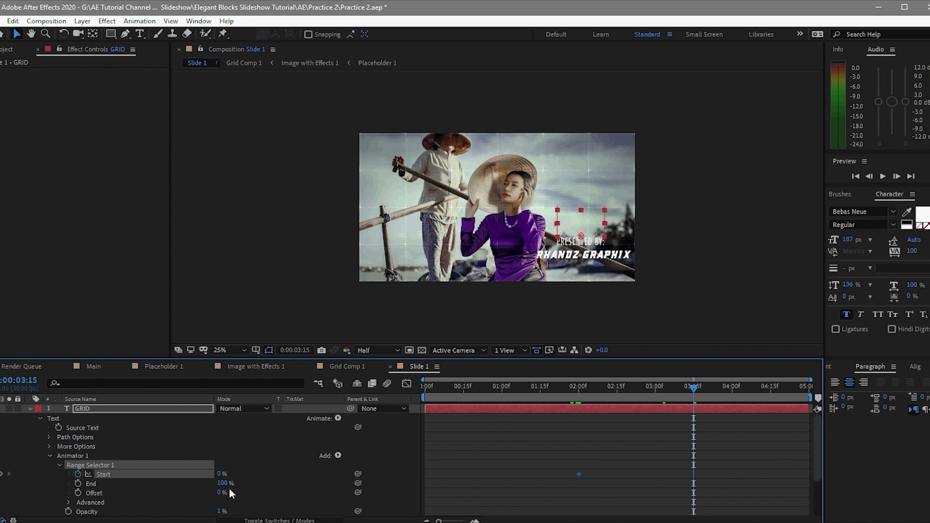
drag(219, 474, 272, 474)
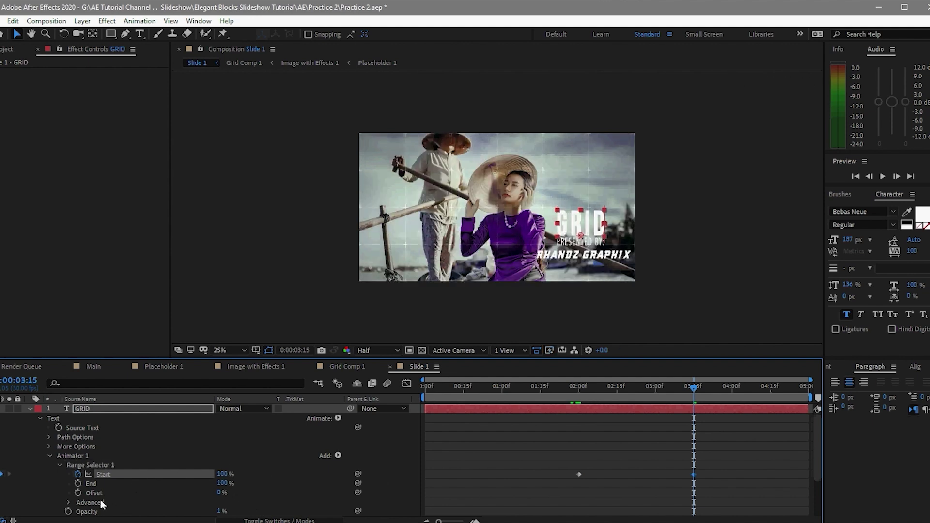
click(68, 504)
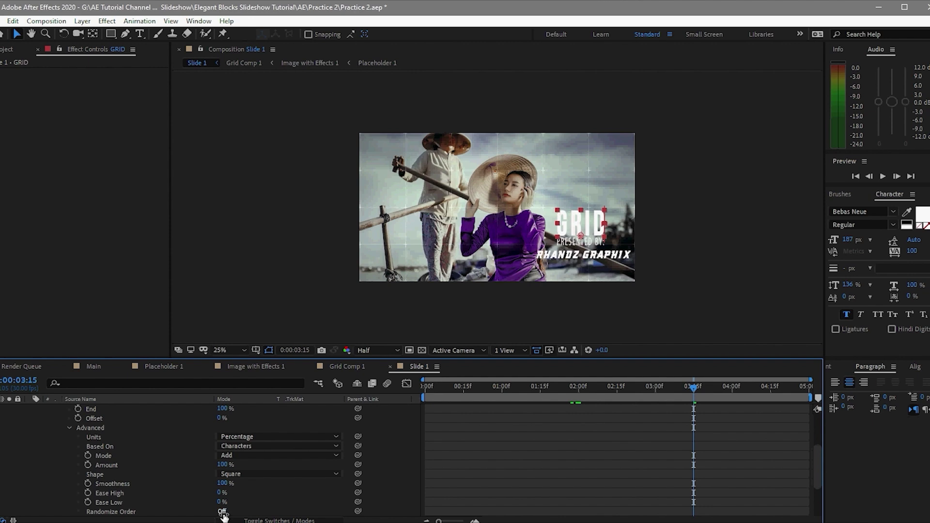
click(29, 408)
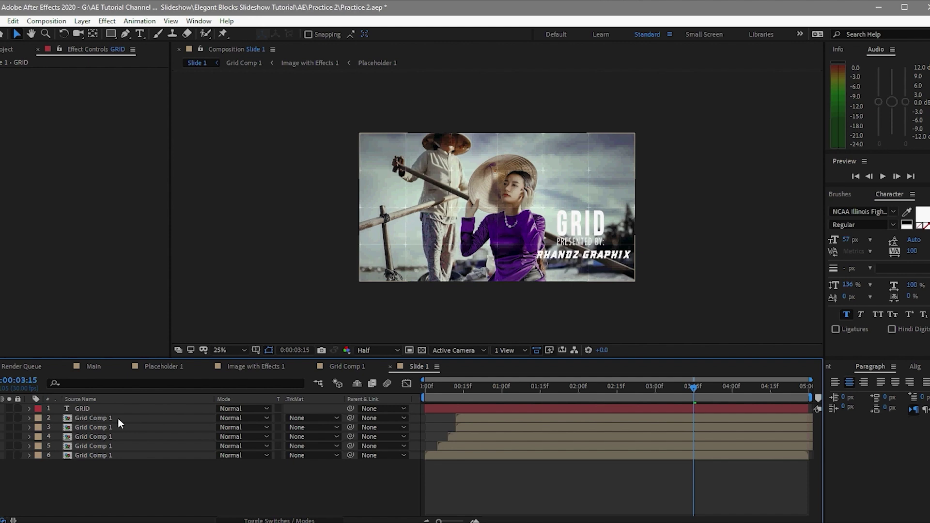
Draw four block-sized rectangular masks on the topmost Grid Comp 1 layer: row 1 columns 6 and 4, row 3 column 1, row 4 column 3.
click(117, 417)
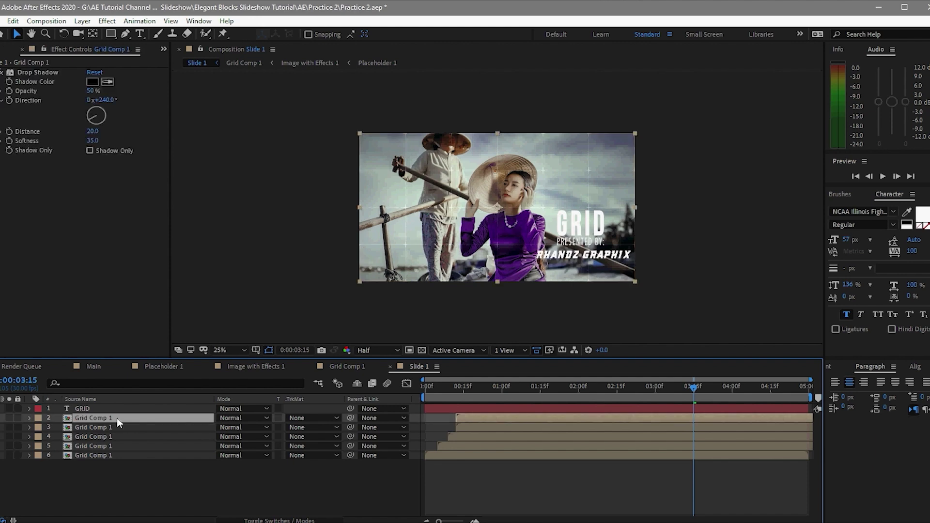
click(109, 33)
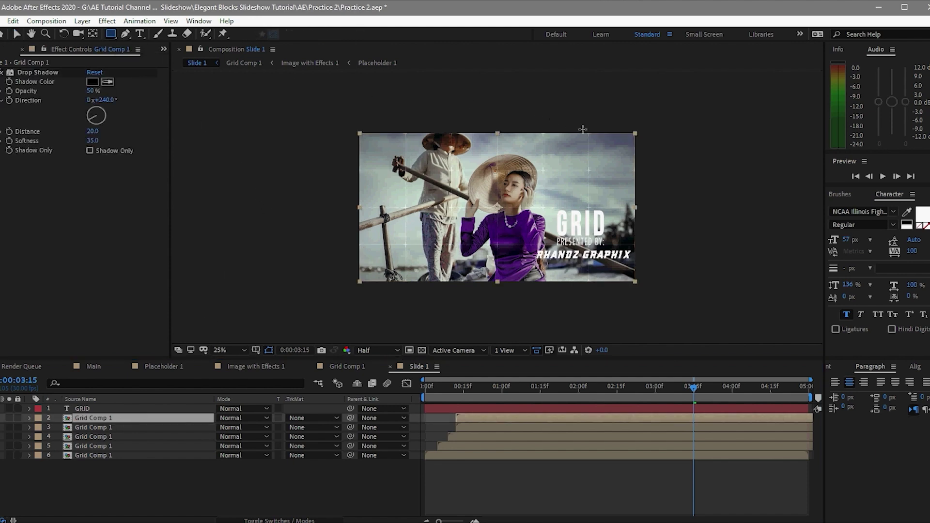
drag(587, 133, 635, 172)
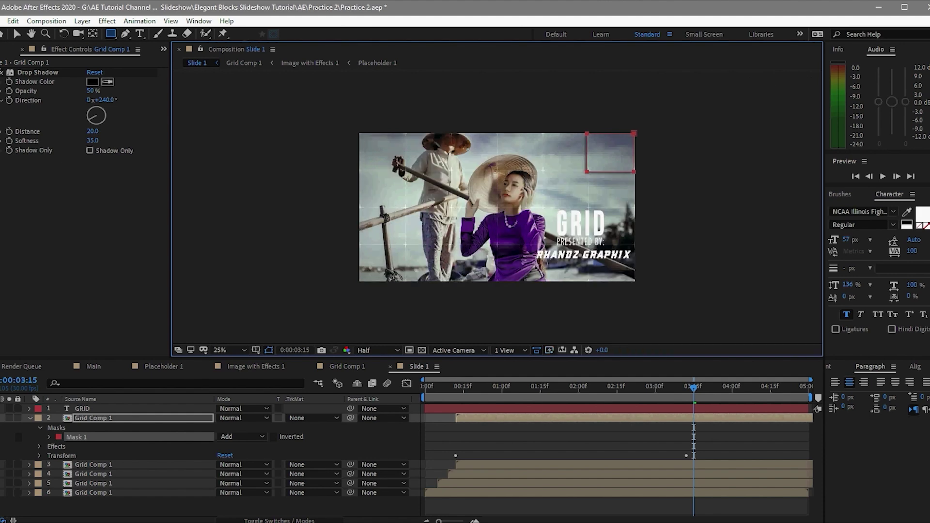
drag(360, 206, 405, 242)
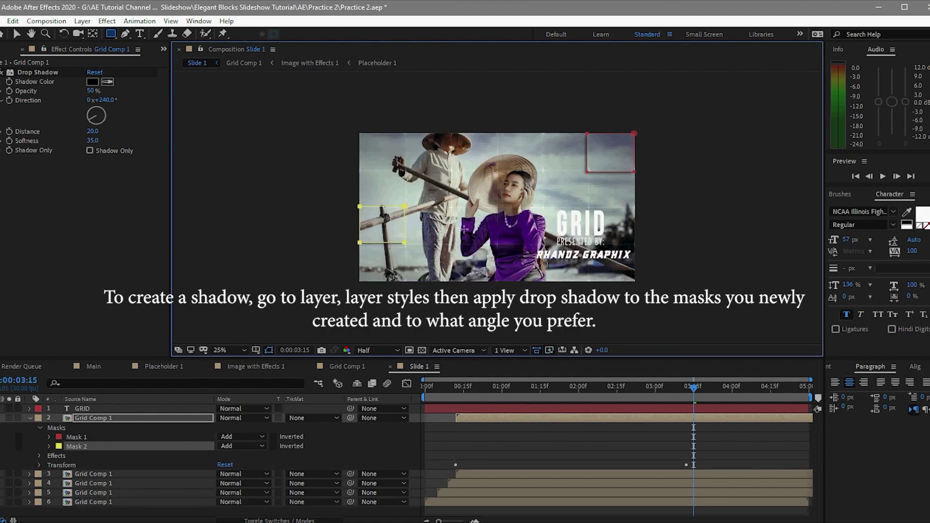
drag(496, 132, 543, 179)
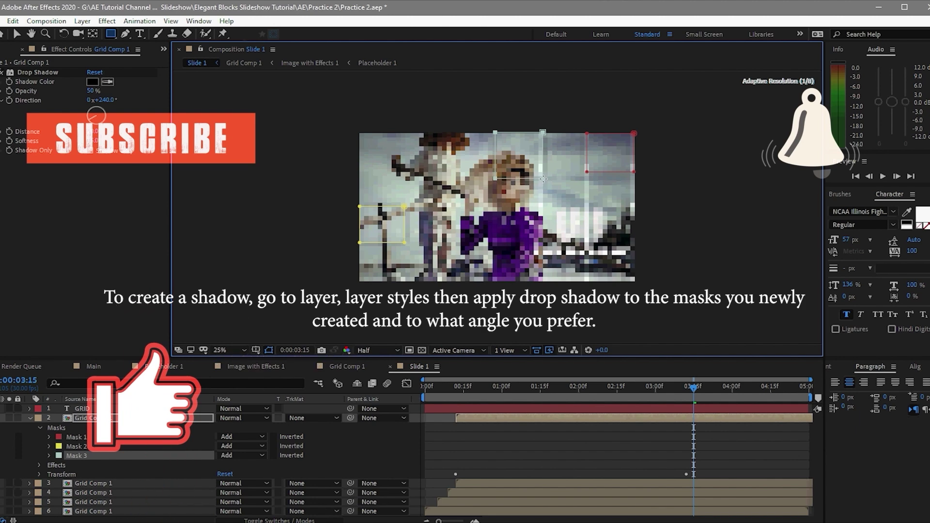
drag(543, 177, 541, 171)
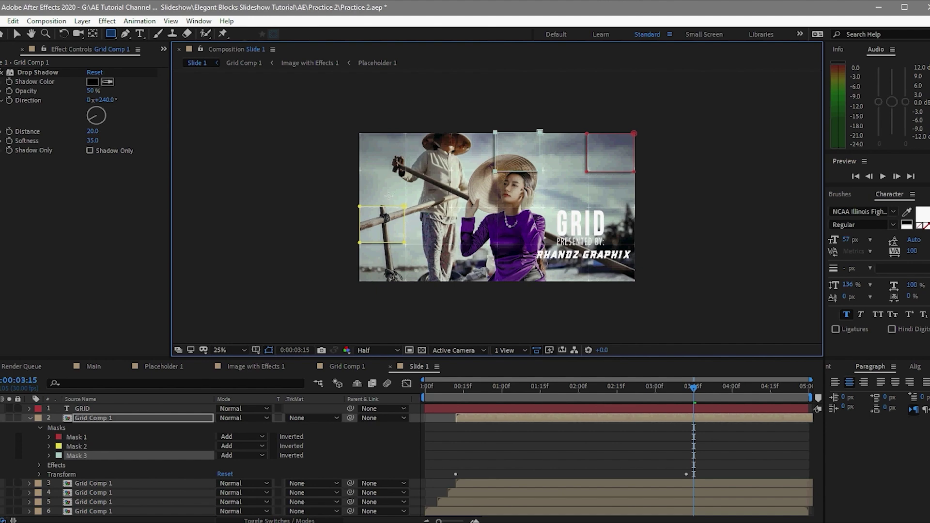
drag(450, 243, 493, 282)
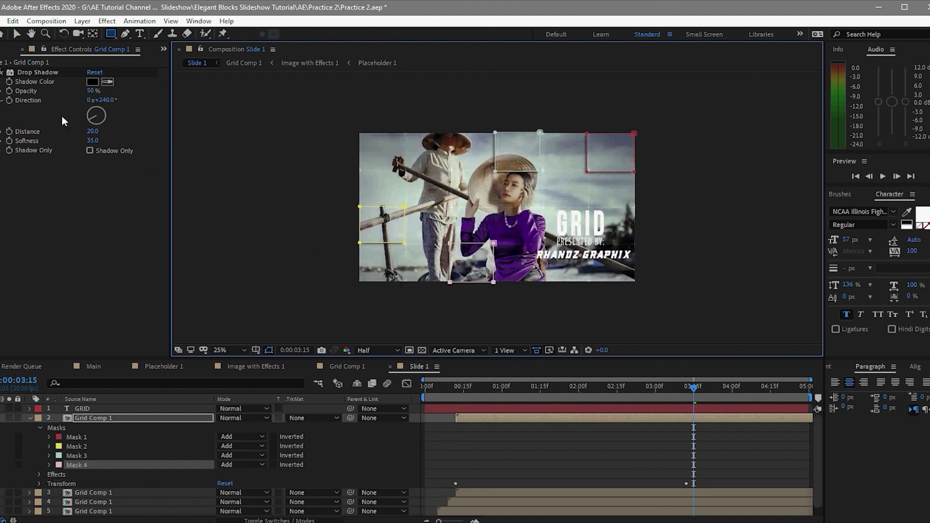
click(30, 419)
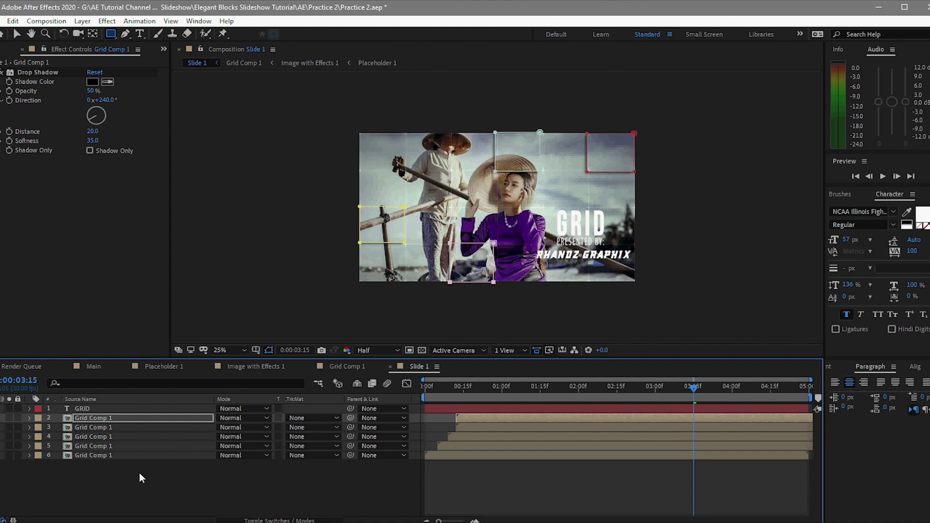
Create a new project folder named "Comps".
key(ctrl+0)
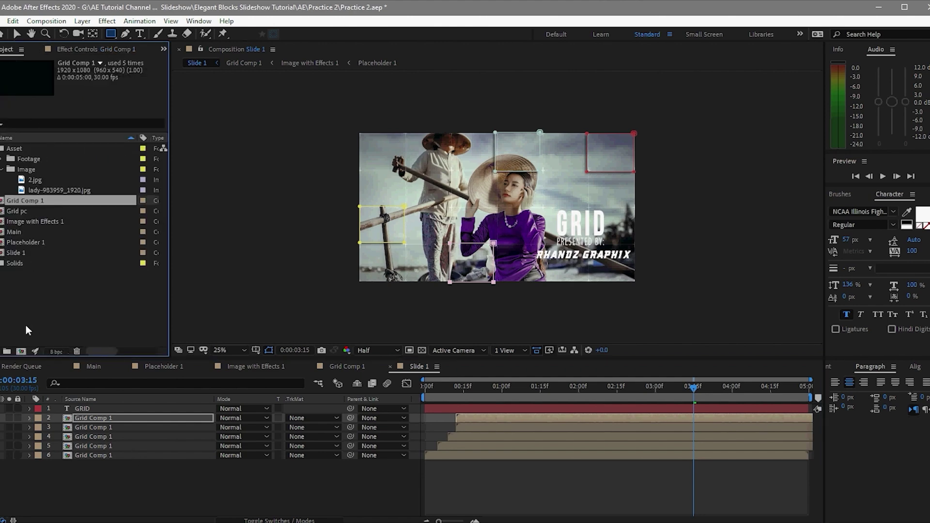
click(7, 351)
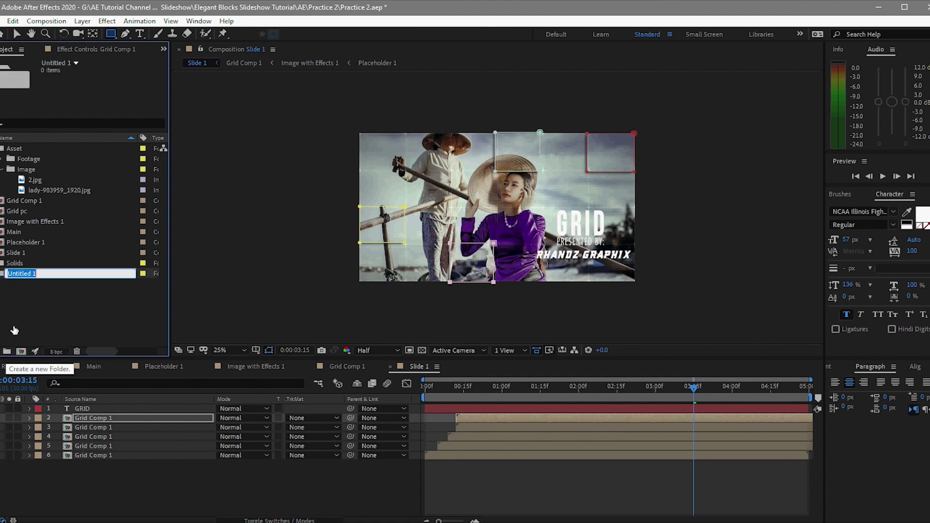
text(C)
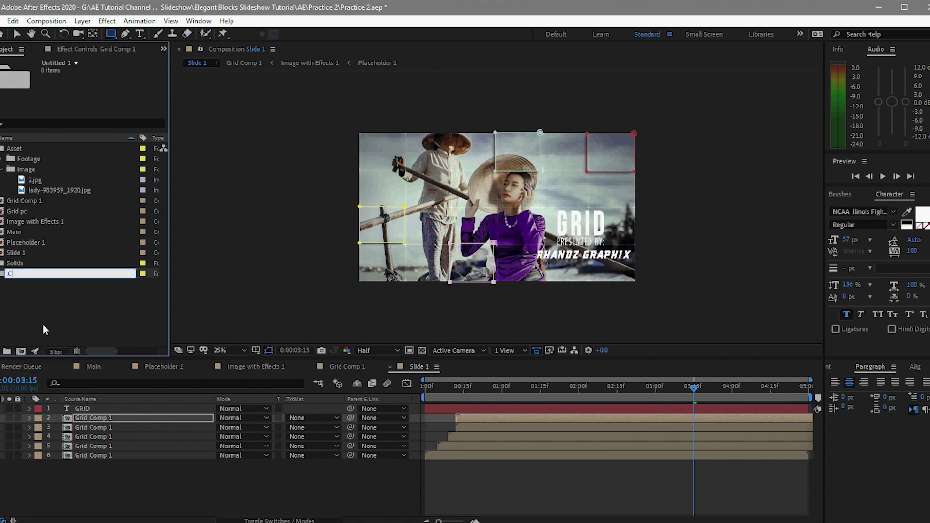
text(omps)
click(100, 313)
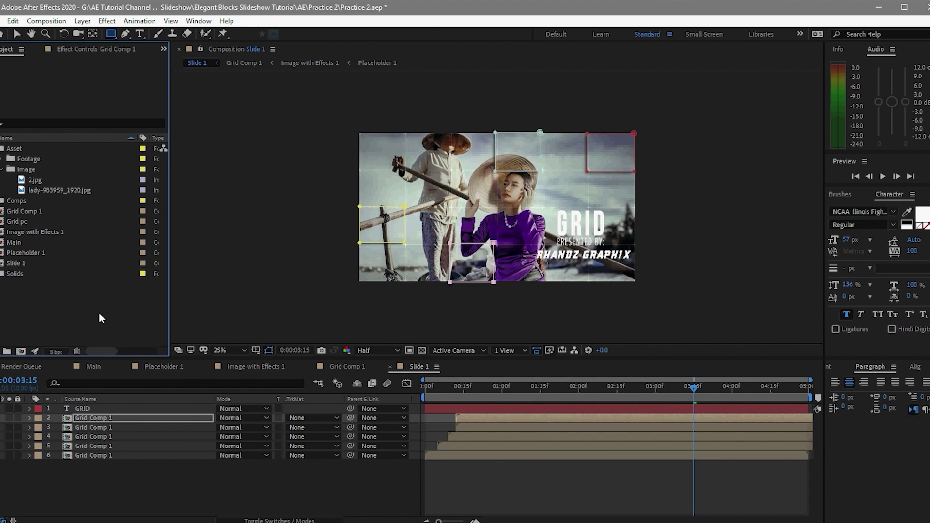
Create a "Scene 1" folder and move Grid Comp 1, Grid pc, Image with Effects 1, Placeholder 1 and Slide 1 into it.
click(6, 351)
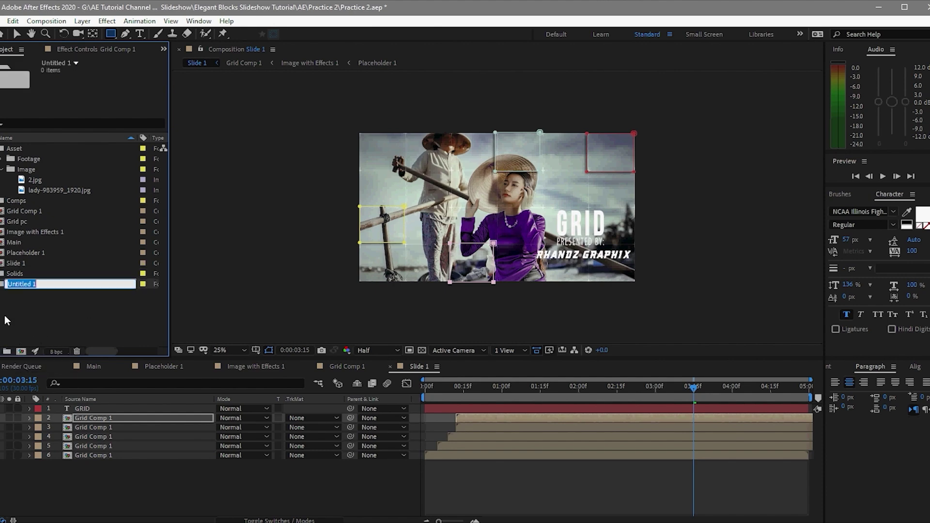
text(Scene 1)
click(45, 305)
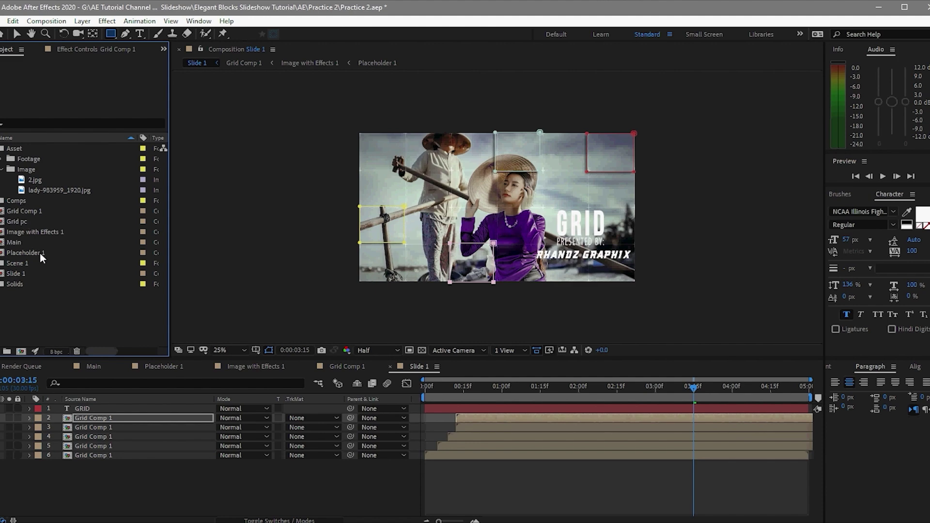
drag(42, 269, 20, 232)
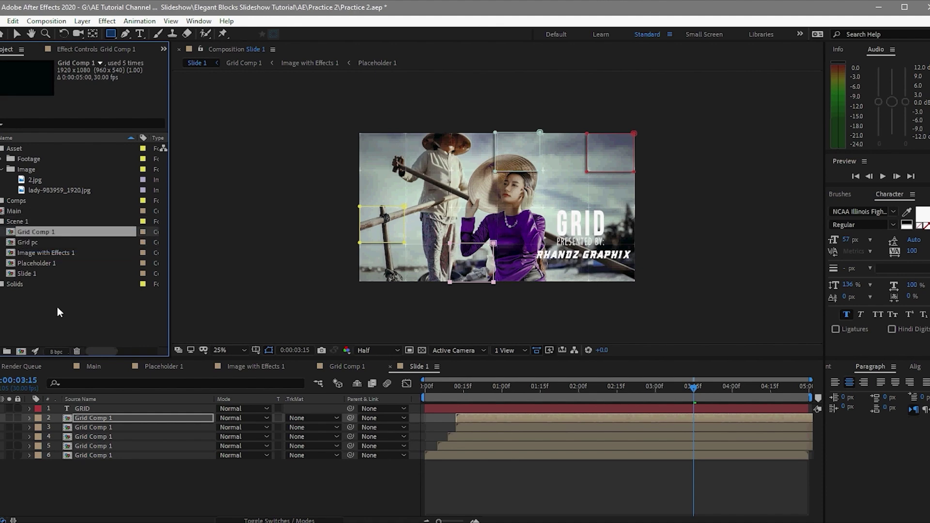
click(57, 306)
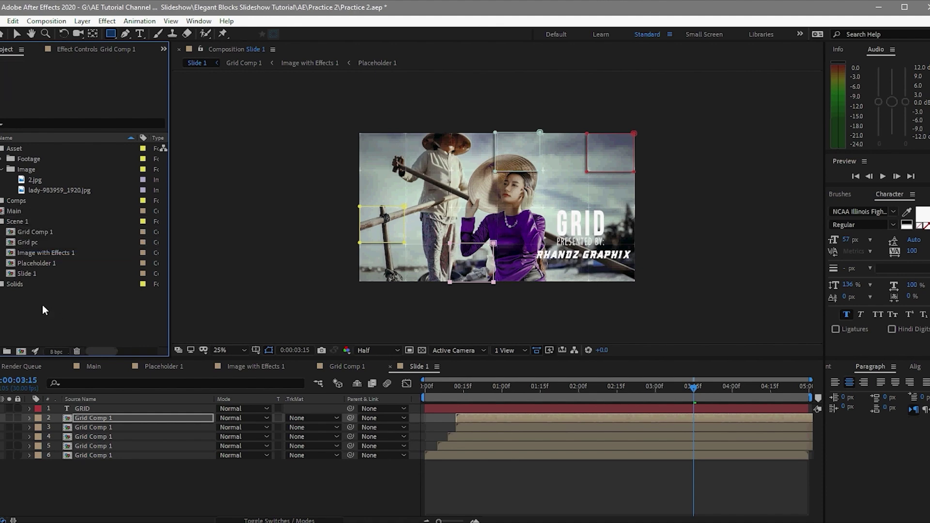
Create another project folder named "Scene 2".
click(7, 352)
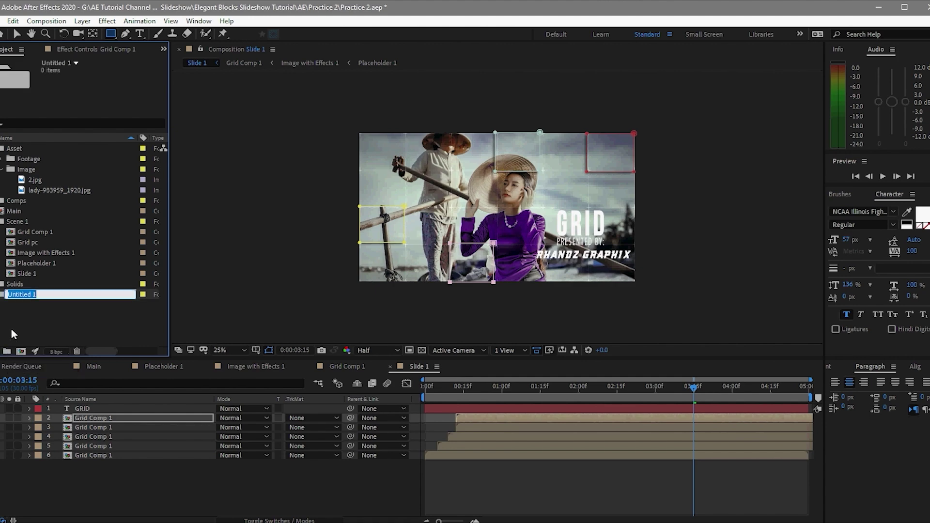
text(Scene)
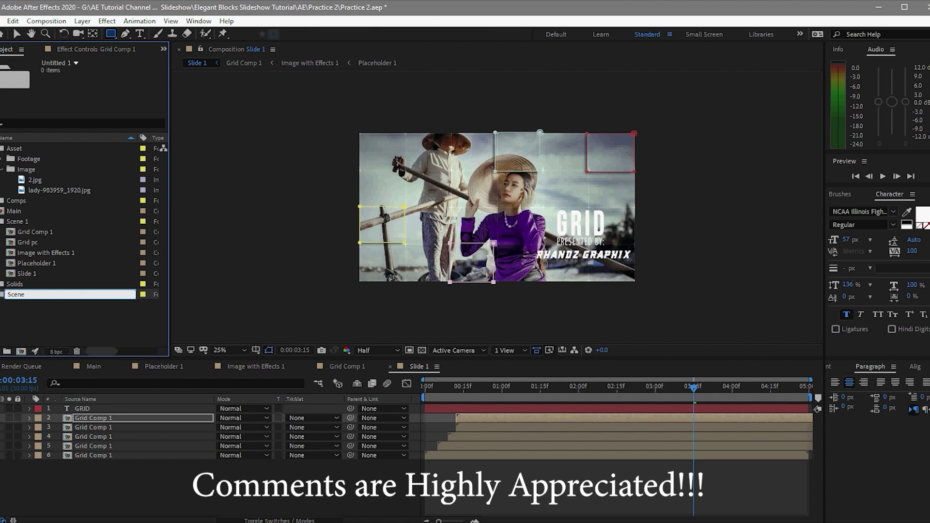
text( 2)
key(Return)
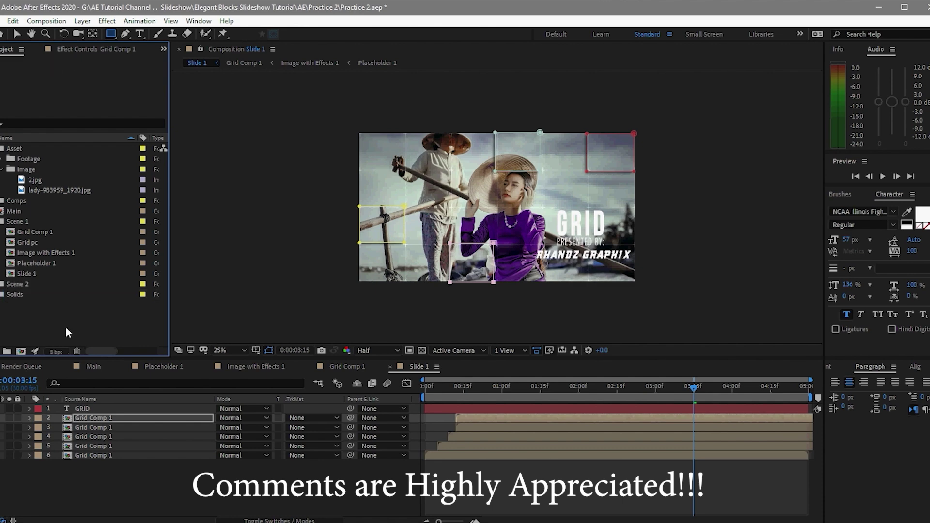
Duplicate the five Scene 1 compositions and move the copies into the Scene 2 folder.
drag(1, 228, 27, 272)
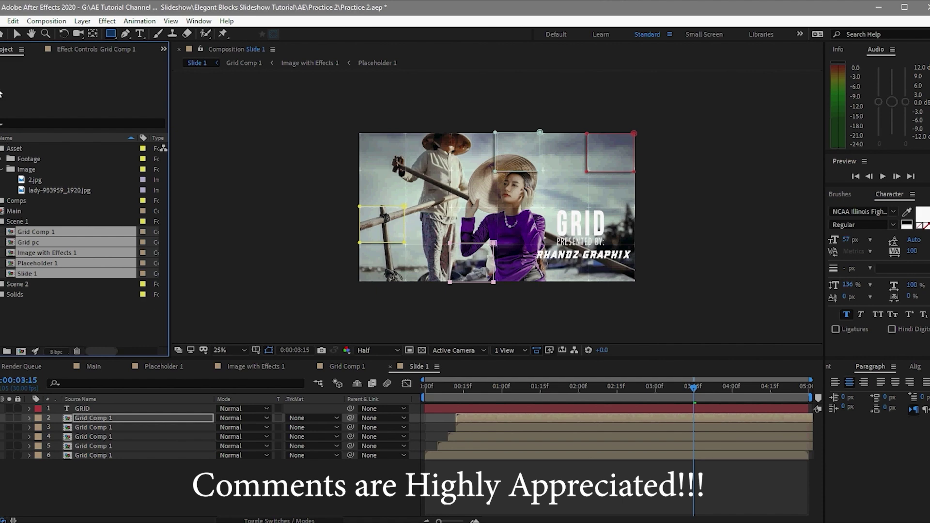
click(12, 21)
click(67, 165)
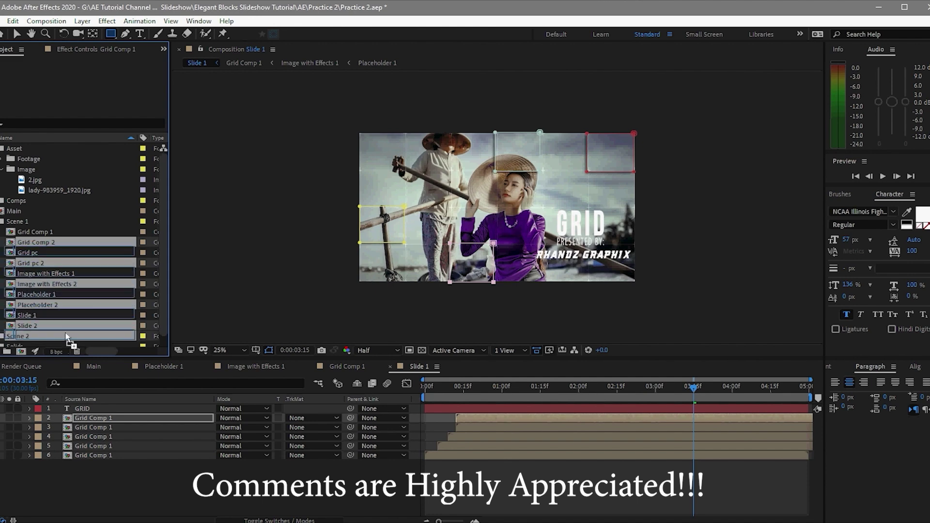
key(Delete)
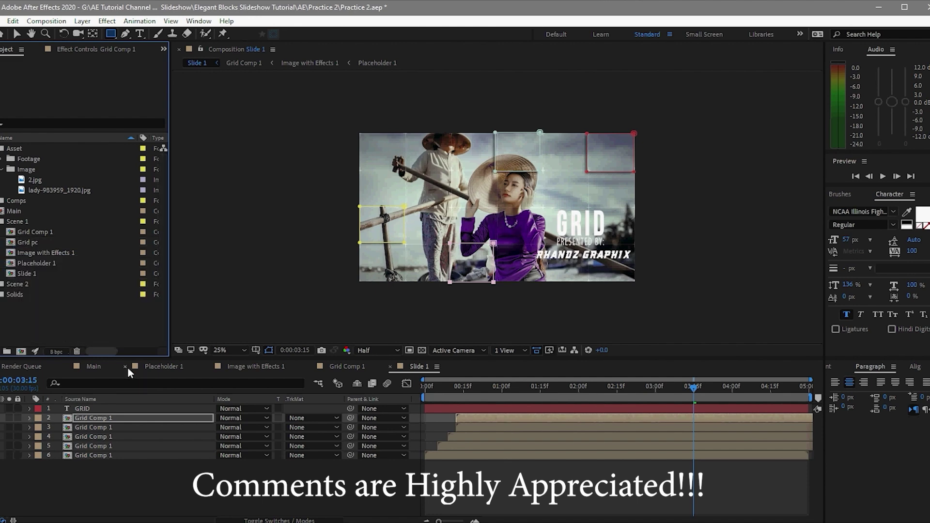
Close every open composition timeline except Main, then collapse the Scene 1 folder and expand Scene 2.
click(125, 366)
click(126, 367)
click(125, 367)
click(126, 368)
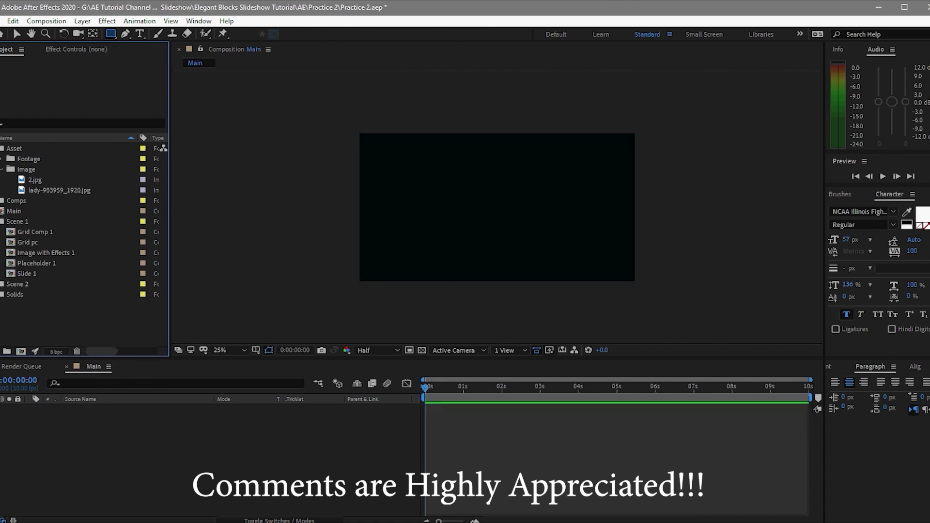
click(2, 222)
click(2, 232)
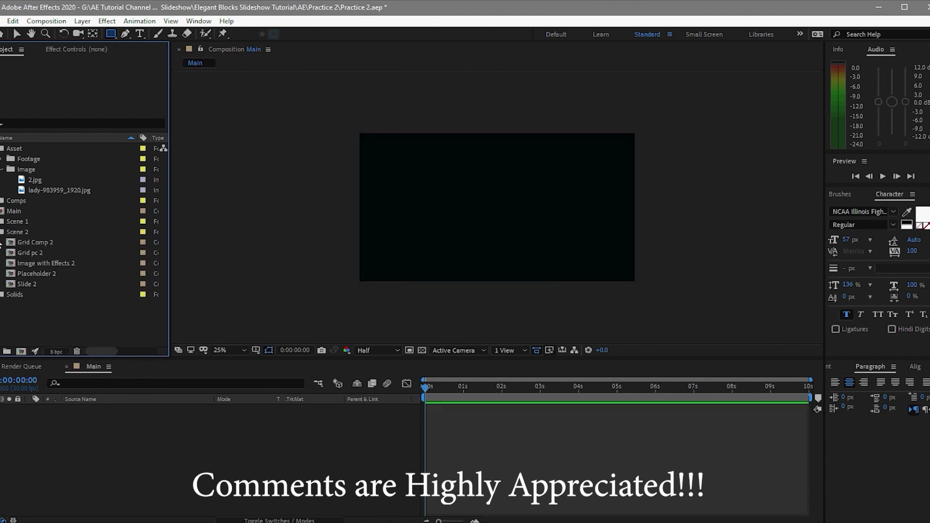
Open Placeholder 2, Grid Comp 2 and Image with Effects 2, and hide the two title text layers in Image with Effects 2.
double_click(12, 276)
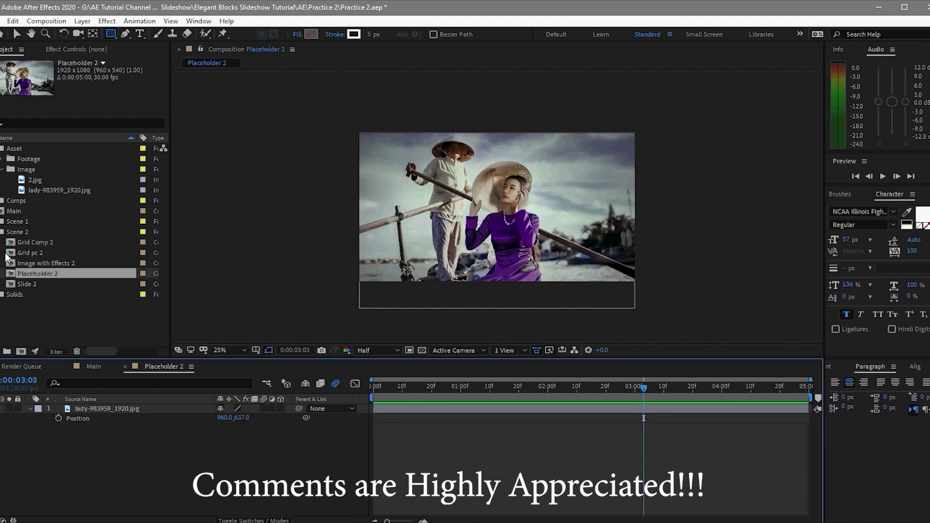
click(13, 245)
double_click(13, 245)
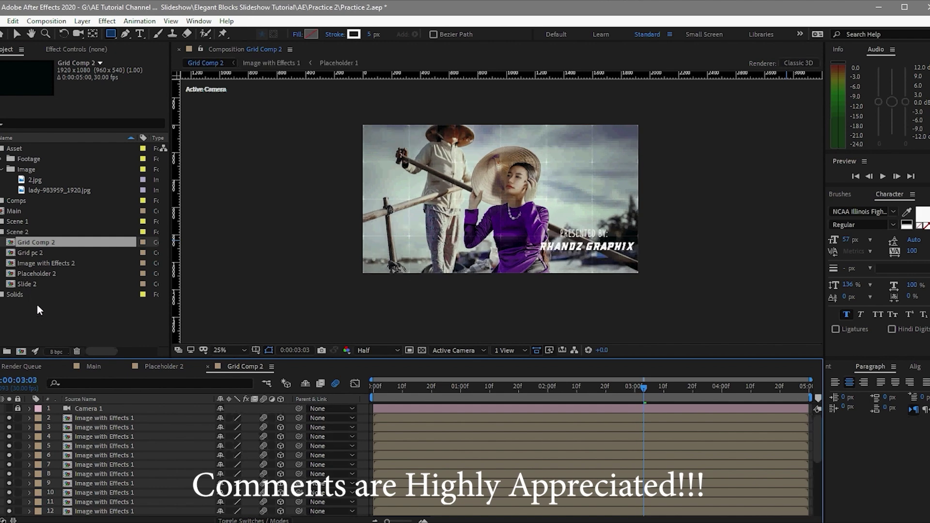
double_click(28, 262)
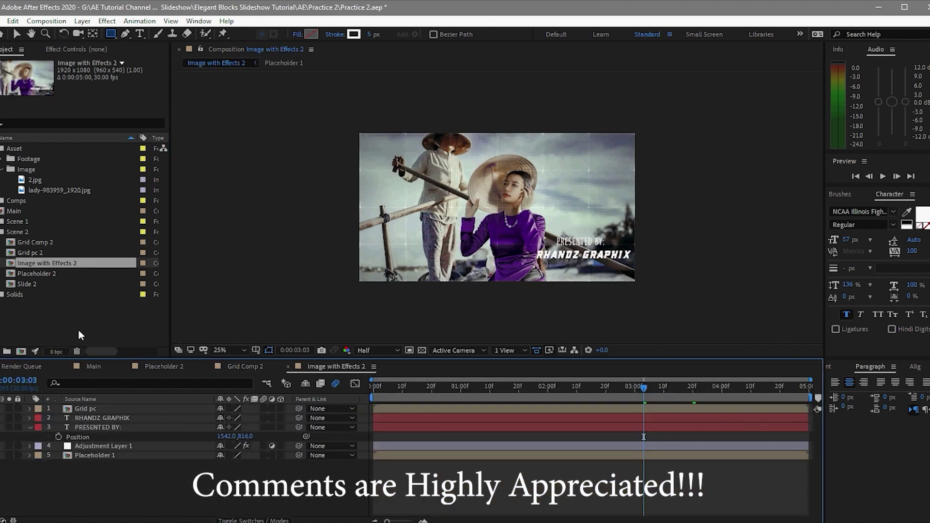
click(30, 428)
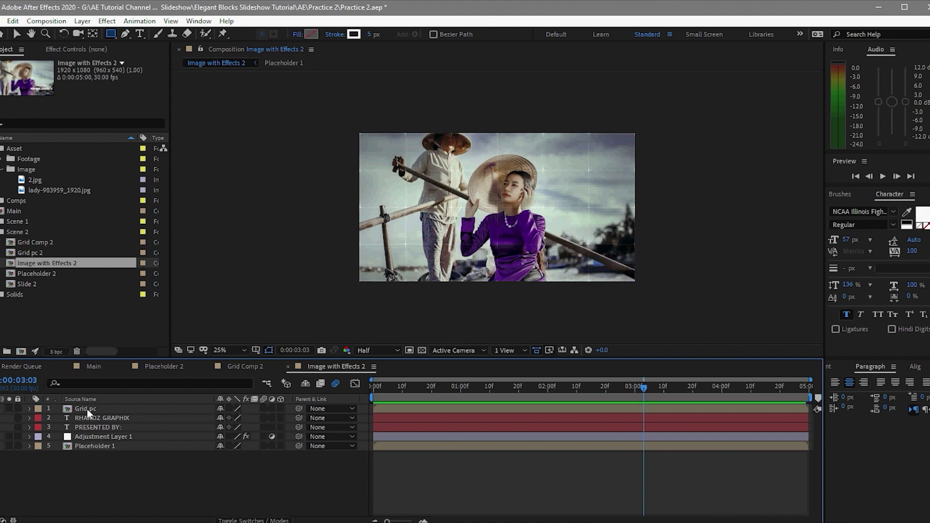
In Placeholder 2, delete the lady-983959_1920.jpg layer and add 2.jpg in its place.
click(141, 367)
click(138, 410)
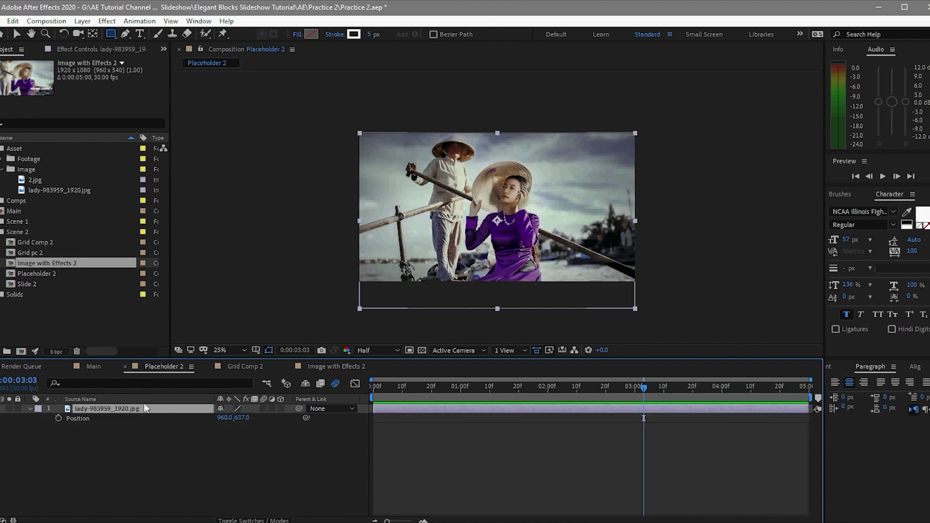
key(Delete)
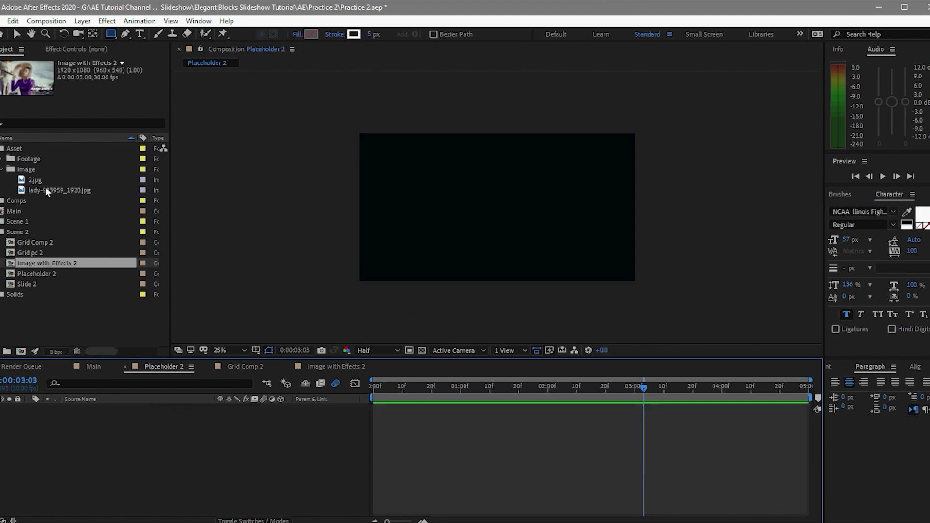
click(46, 176)
drag(46, 175, 195, 413)
Set the 2.jpg layer's Position to 960, 637.
key(p)
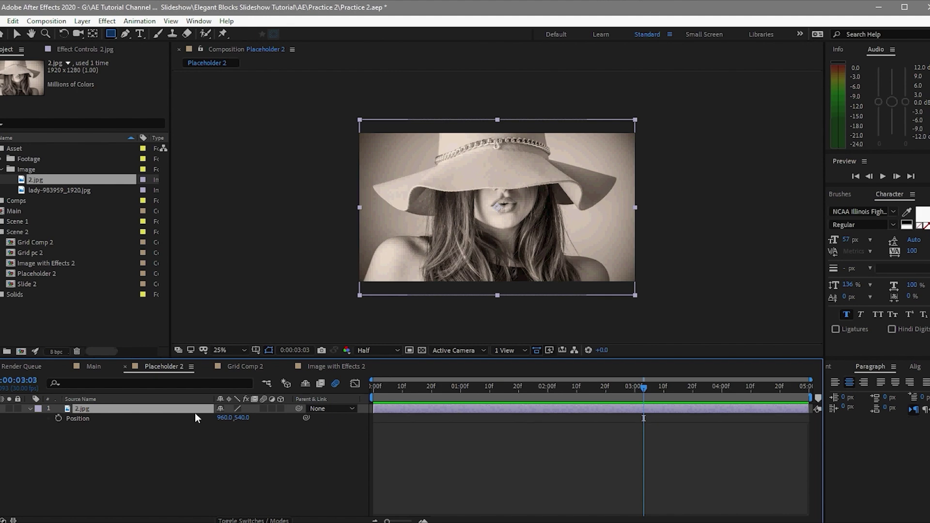
drag(241, 418, 276, 441)
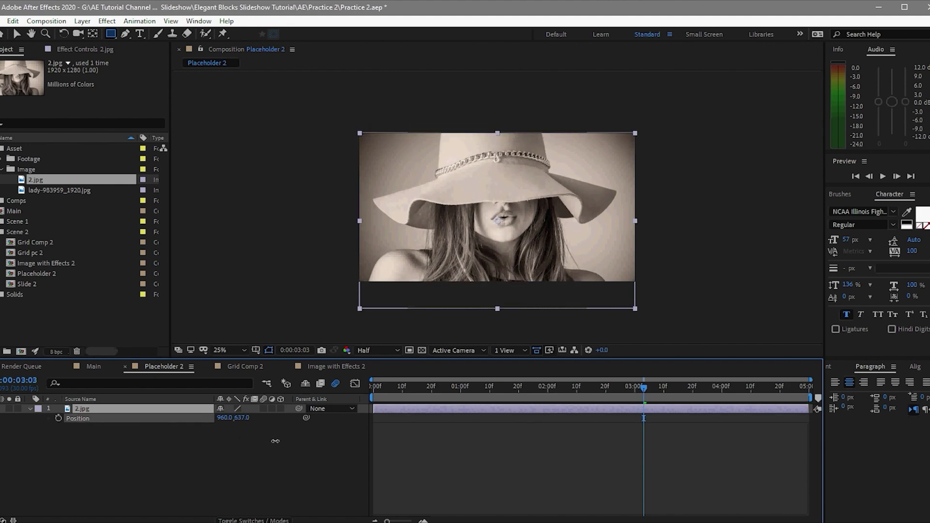
click(276, 441)
In Image with Effects 2, replace the source of the Placeholder 1 layer with Placeholder 2.
click(231, 367)
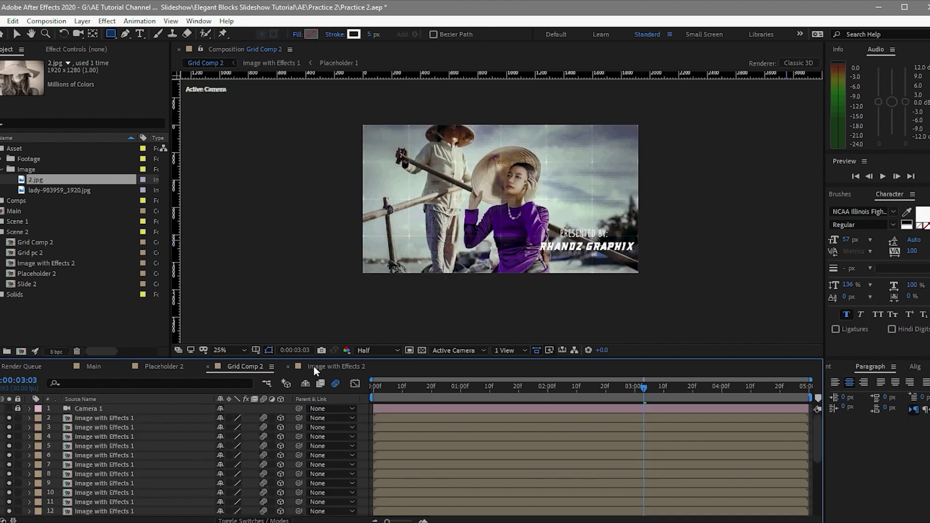
click(313, 366)
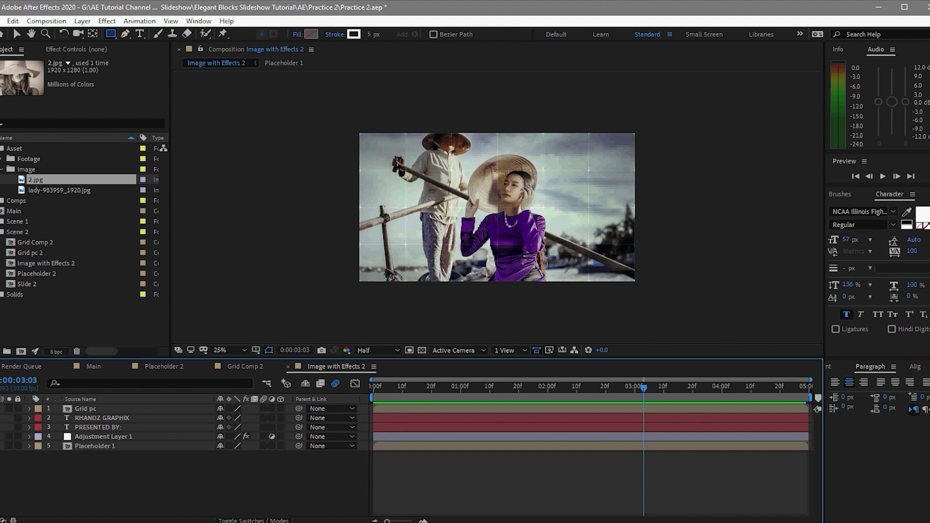
click(159, 445)
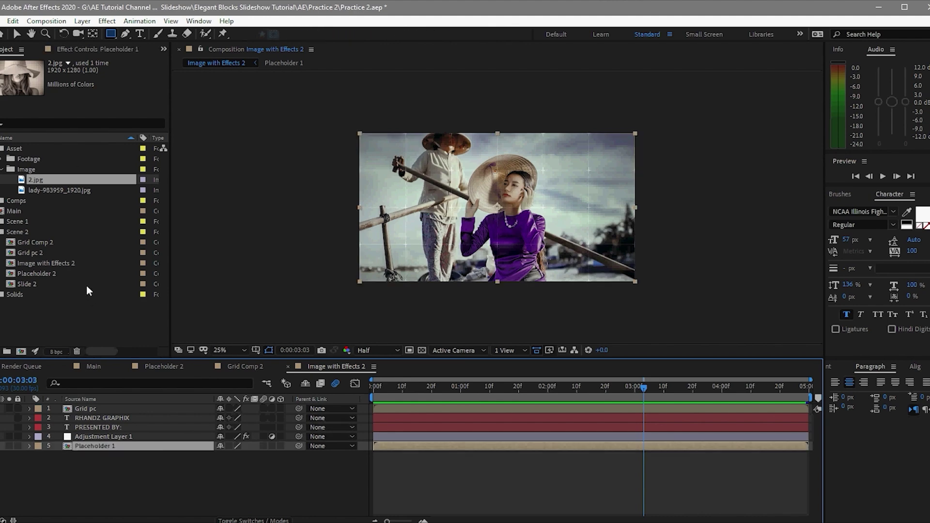
click(79, 273)
drag(80, 273, 116, 457)
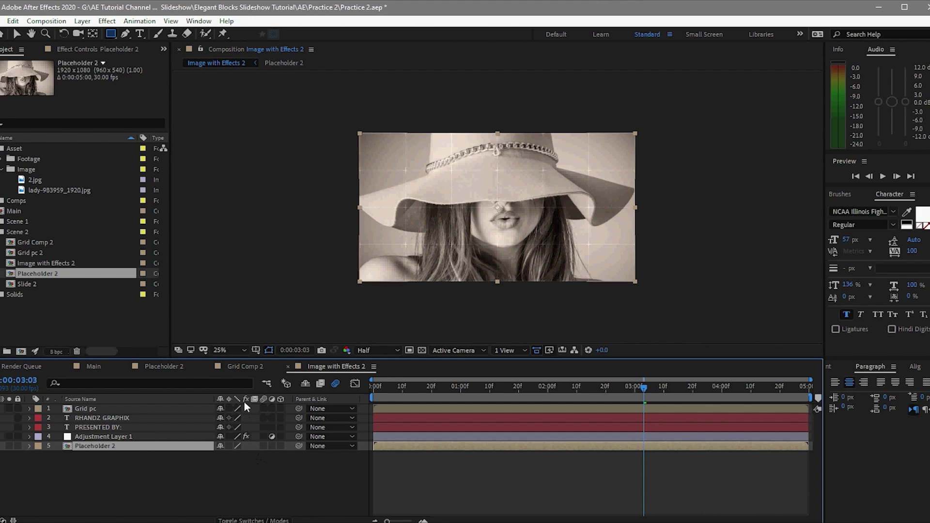
In Grid Comp 2, replace the source of layers 2 and 3 with Image with Effects 2.
click(234, 370)
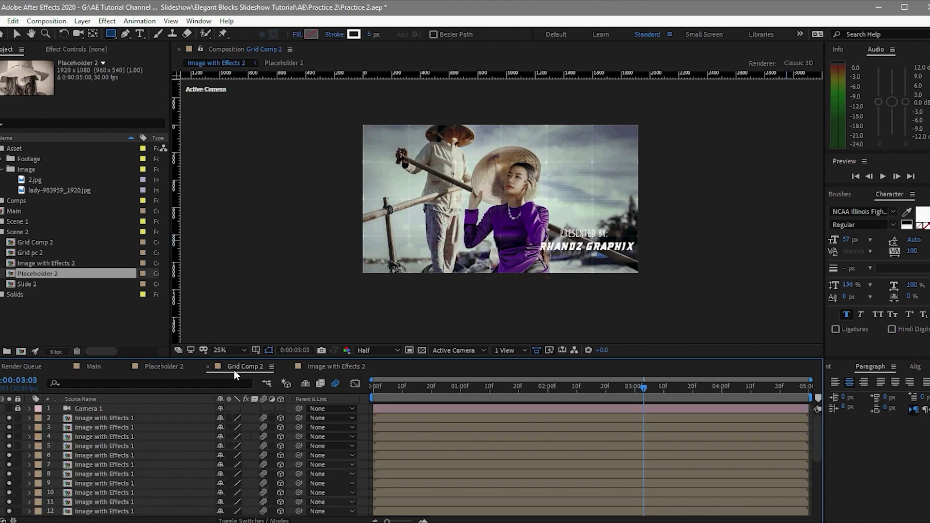
click(141, 418)
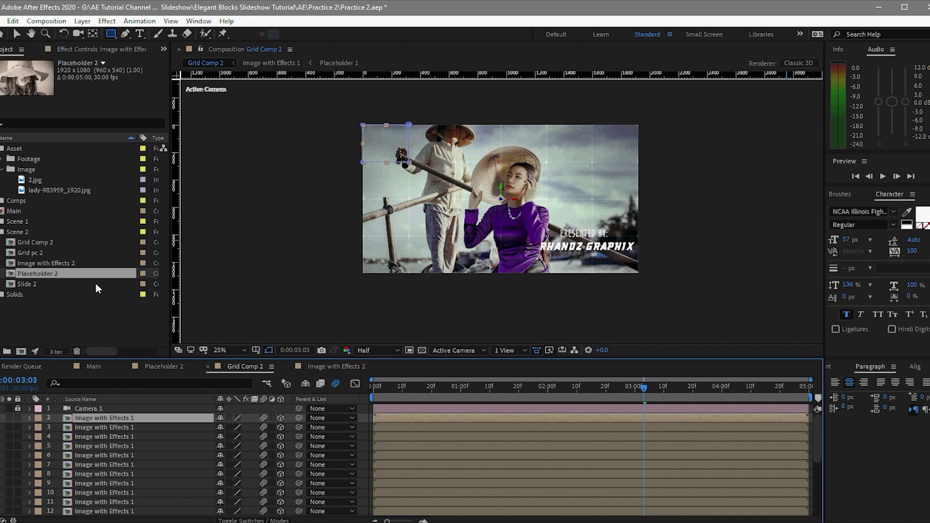
drag(88, 264, 123, 420)
click(127, 429)
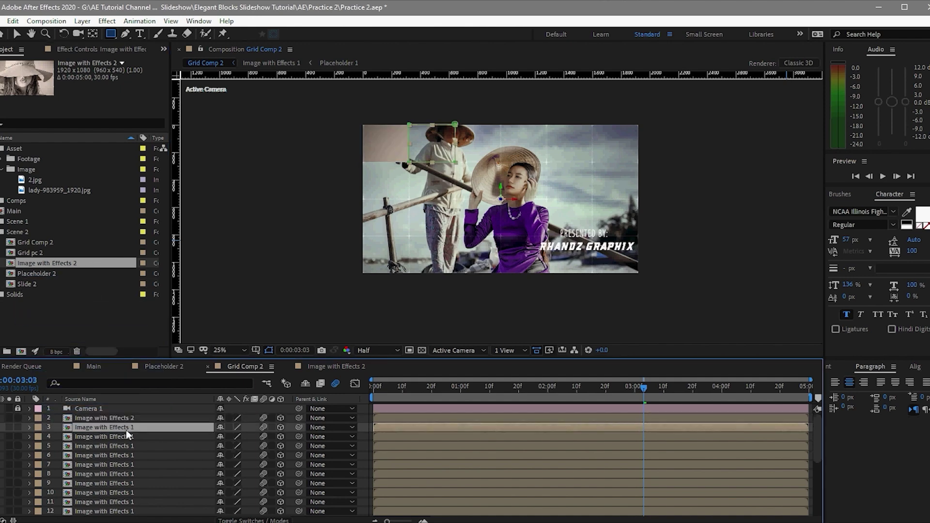
click(58, 266)
click(101, 428)
key(ctrl+alt+slash)
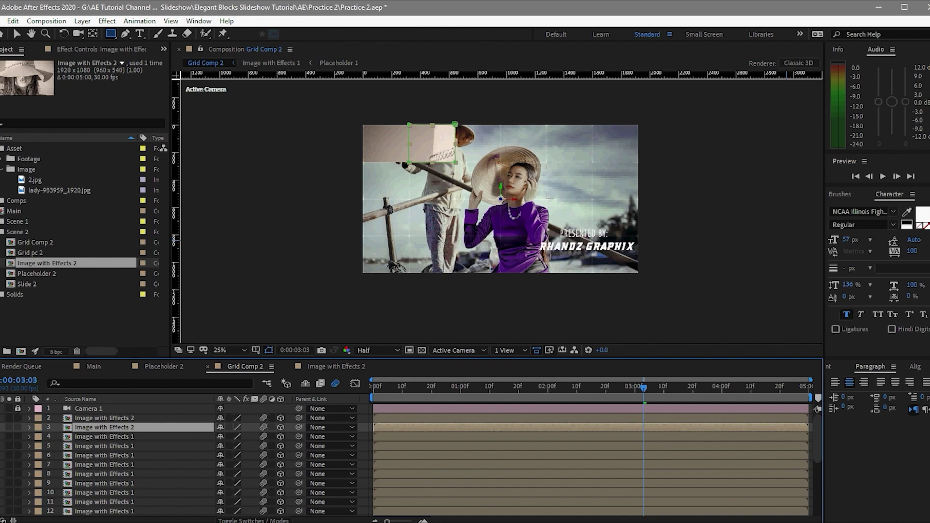
Replace the remaining Image with Effects 1 layers, 4 through 25, with Image with Effects 2.
click(89, 437)
drag(97, 264, 135, 438)
click(135, 444)
drag(47, 263, 124, 446)
key(ctrl+Down)
drag(65, 261, 109, 455)
drag(65, 263, 108, 492)
click(118, 503)
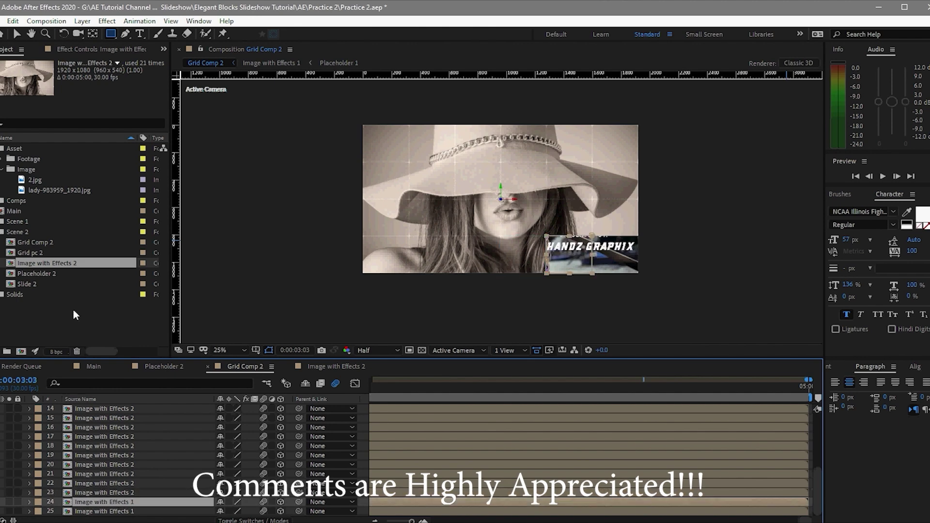
drag(61, 265, 116, 502)
click(132, 512)
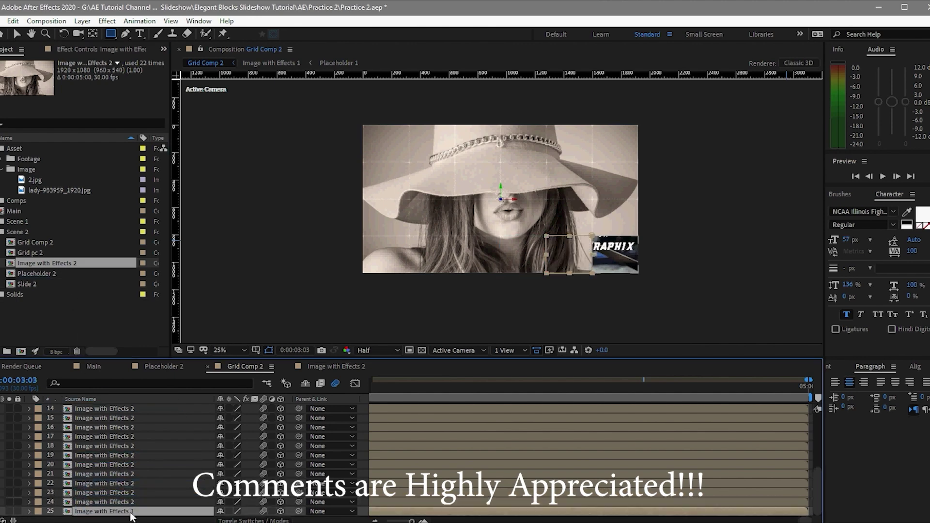
drag(68, 269, 119, 511)
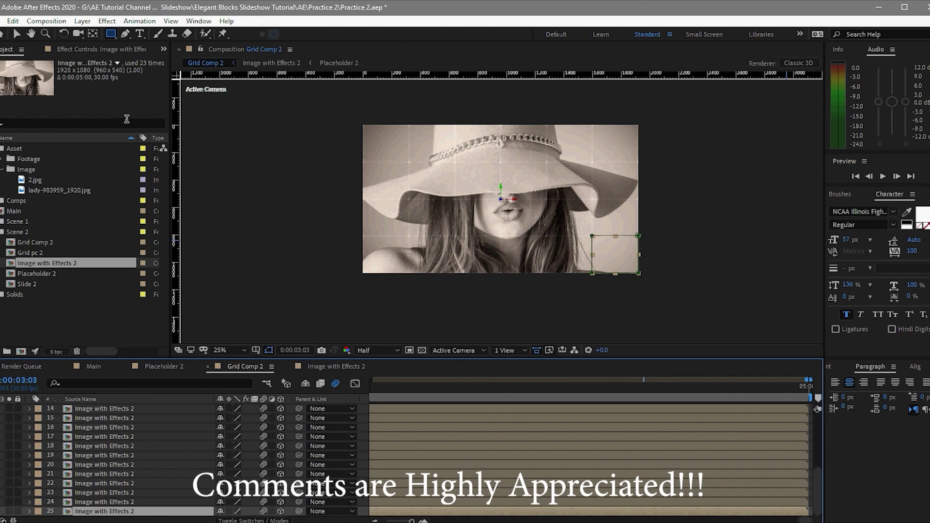
Save the project and play a preview of the composition.
click(2, 21)
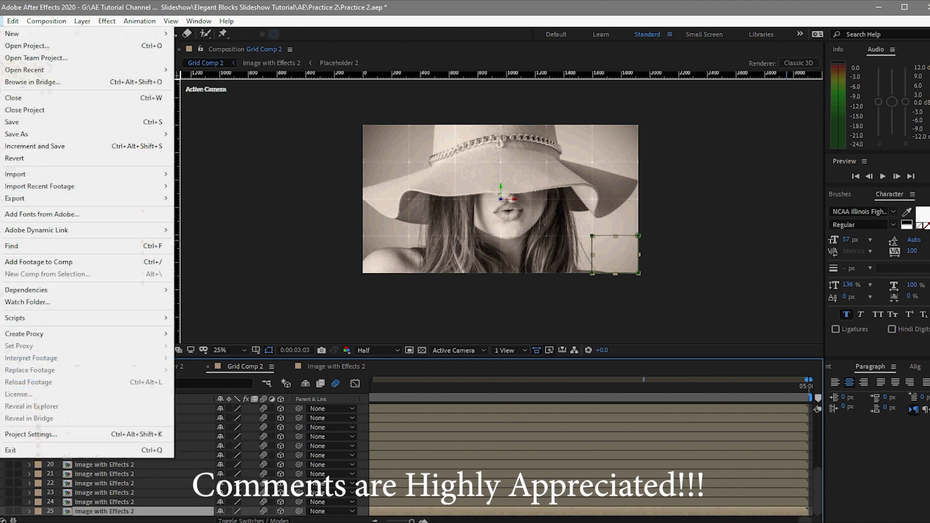
click(11, 122)
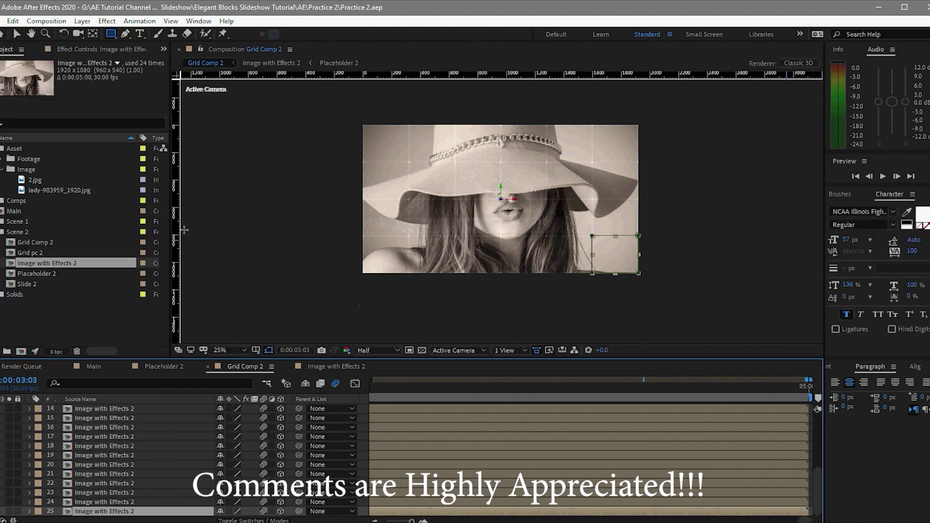
click(883, 176)
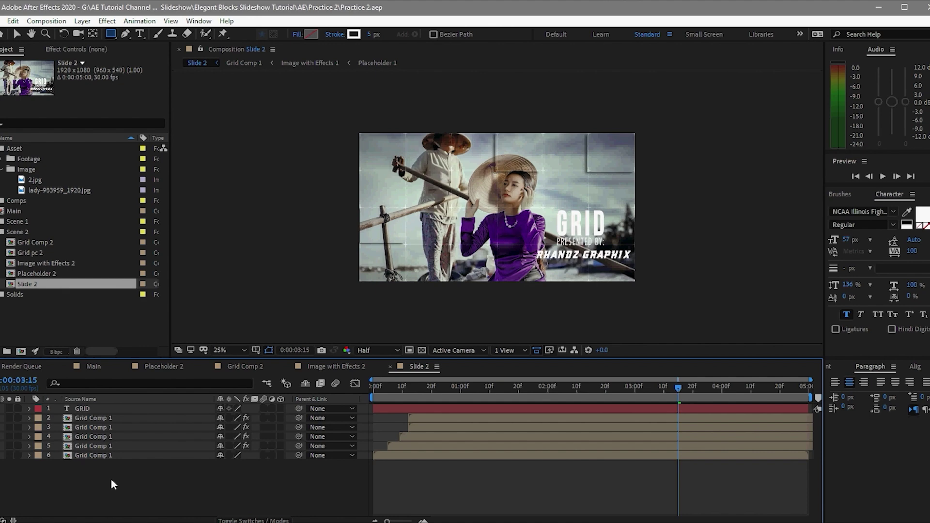
In Slide 2, replace the source of all five Grid Comp 1 layers with Grid Comp 2.
drag(67, 242, 114, 420)
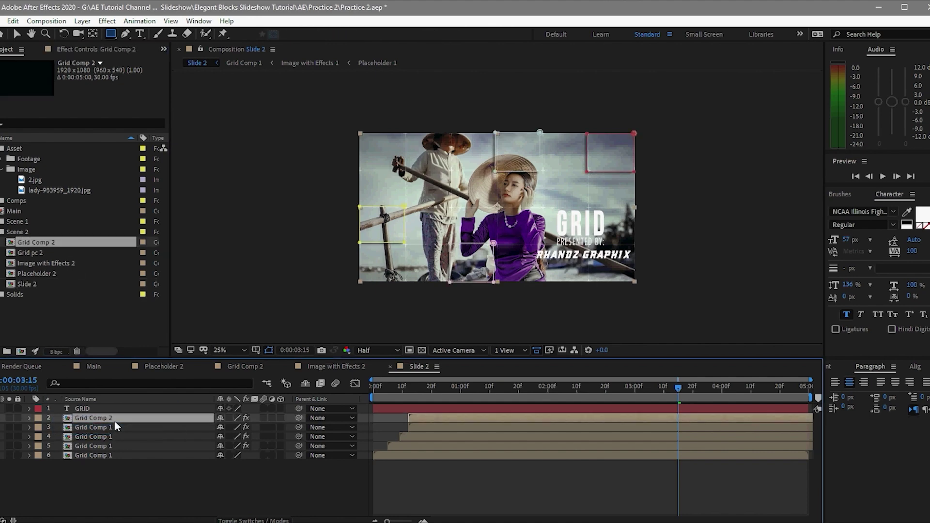
click(115, 434)
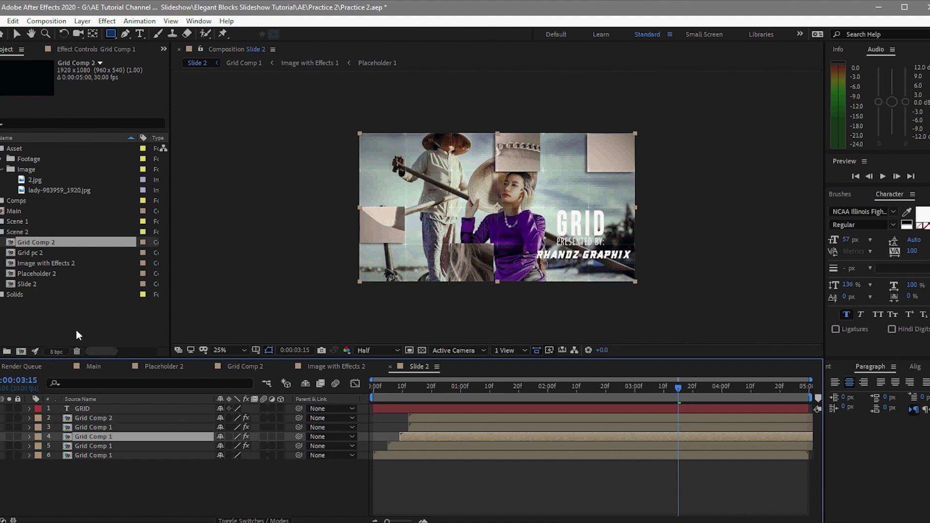
drag(55, 242, 108, 436)
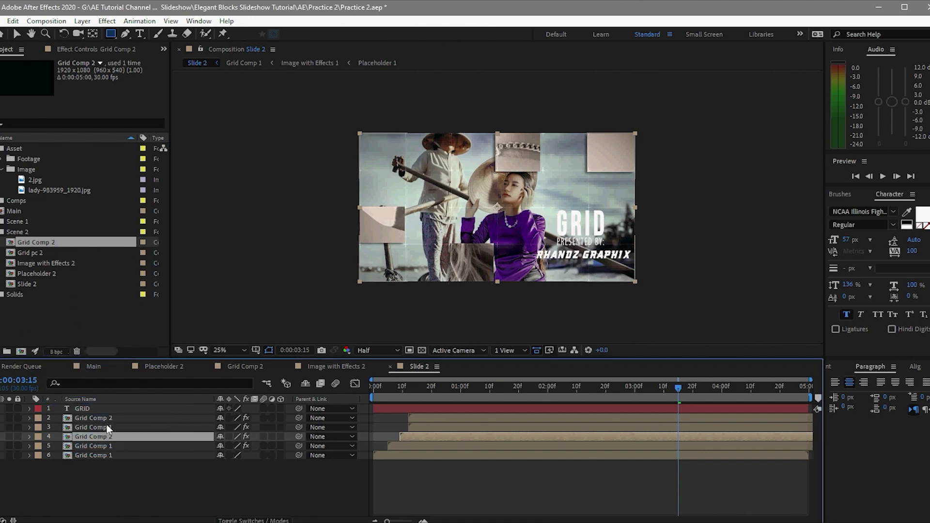
click(107, 427)
drag(60, 242, 112, 433)
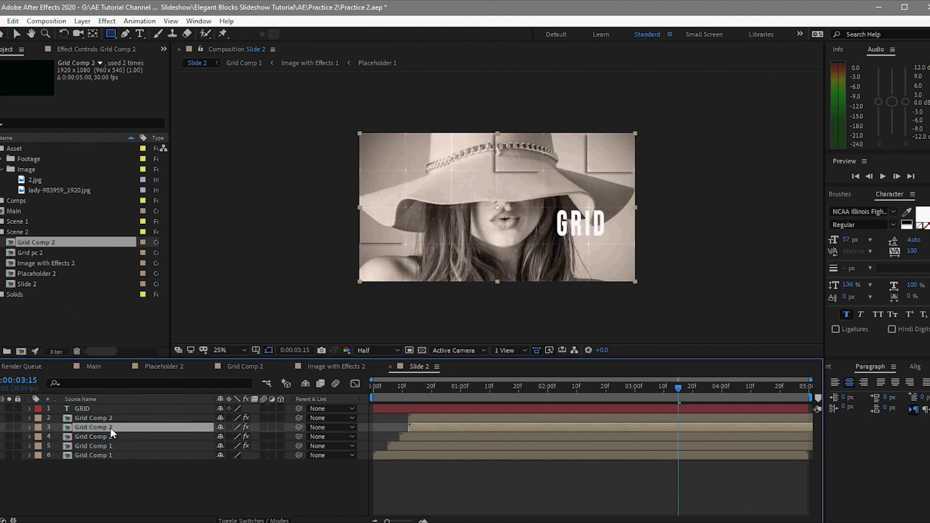
click(115, 446)
drag(45, 240, 97, 455)
Add Light Leak 03.mov from the Footage folder to Slide 2 and place it beneath all Grid Comp 2 layers.
click(3, 159)
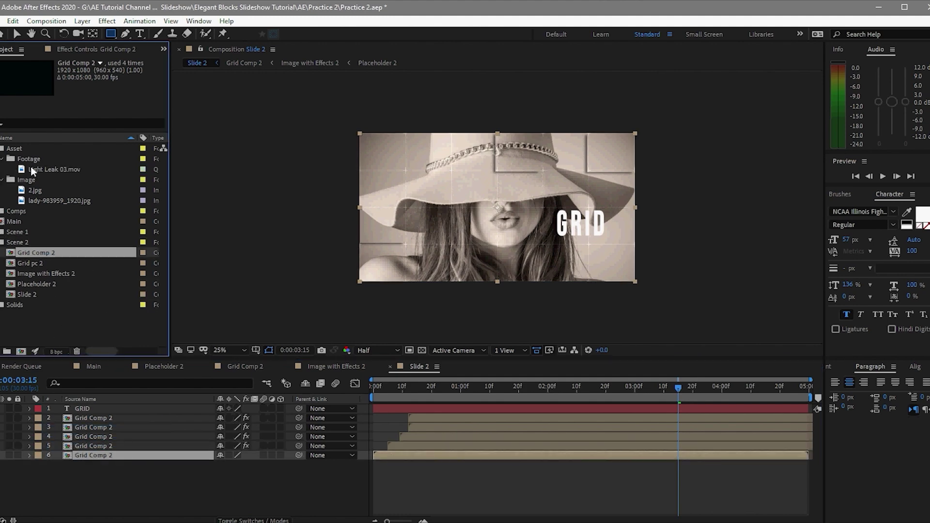
drag(53, 169, 73, 344)
drag(86, 408, 111, 426)
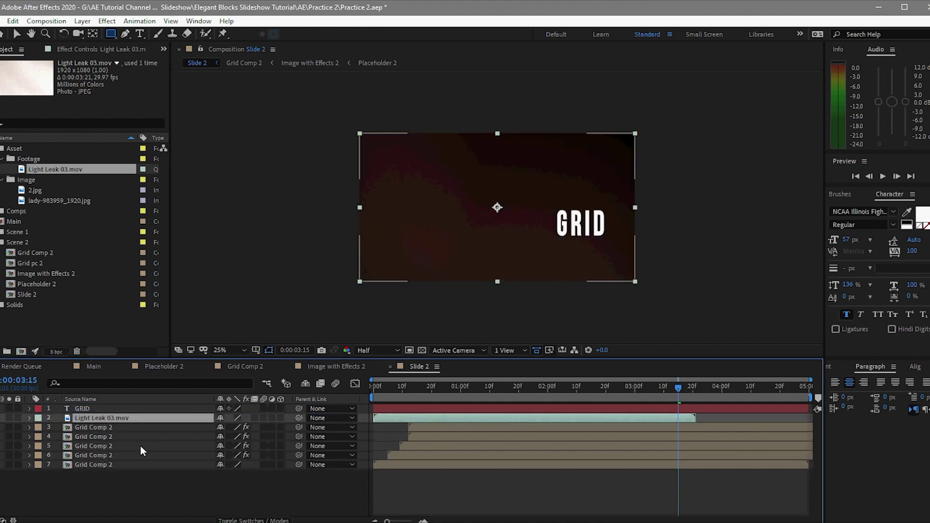
drag(428, 416, 412, 465)
Enable time remapping on the Slide 2 light leak and extend the layer and its last Time Remap keyframe to the composition's end.
right_click(412, 465)
mouse_move(440, 226)
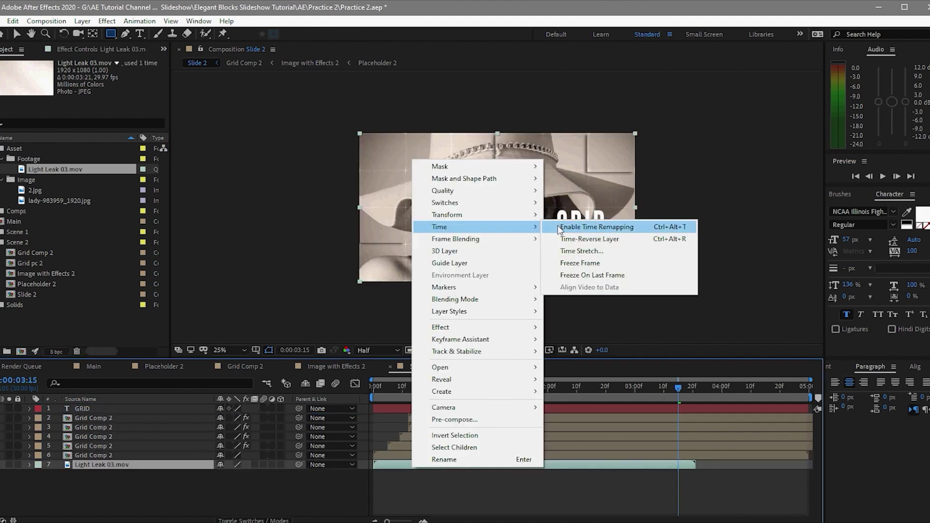
click(558, 227)
drag(701, 464, 815, 484)
drag(696, 474, 807, 494)
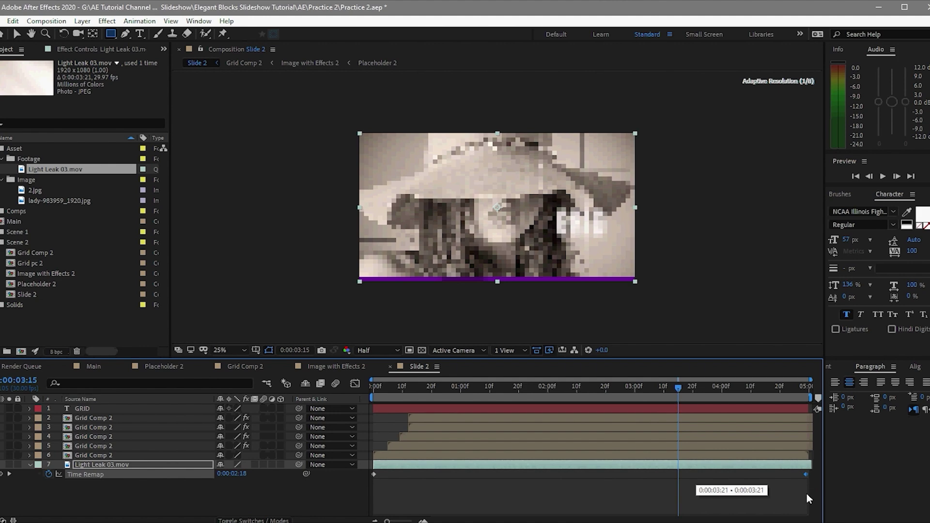
Move the Light Leak 03.mov layer directly below the GRID title in Slide 2 and set its blending mode to Soft Light.
drag(157, 463, 157, 417)
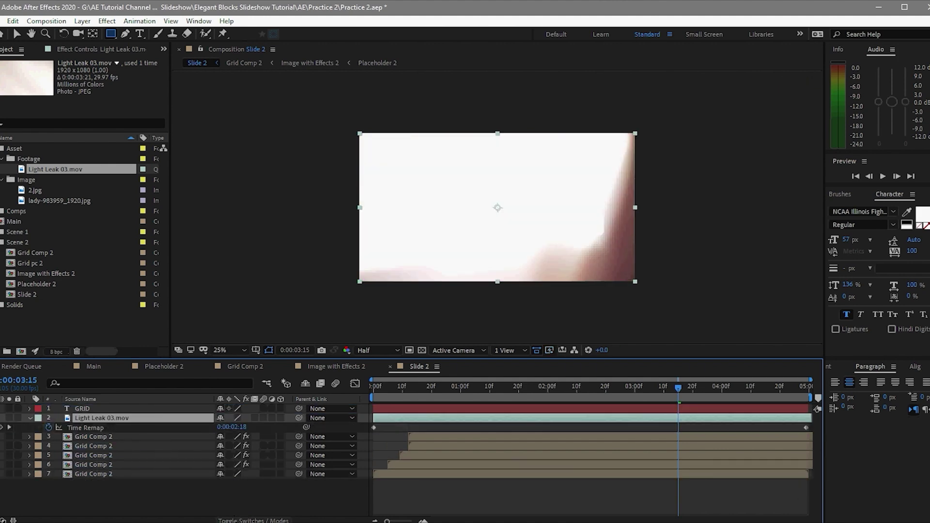
click(245, 520)
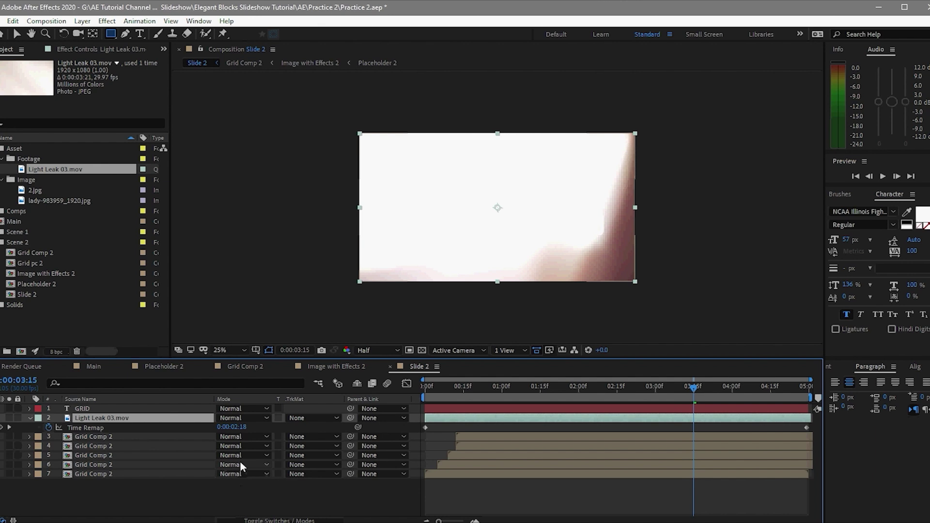
click(263, 419)
click(280, 286)
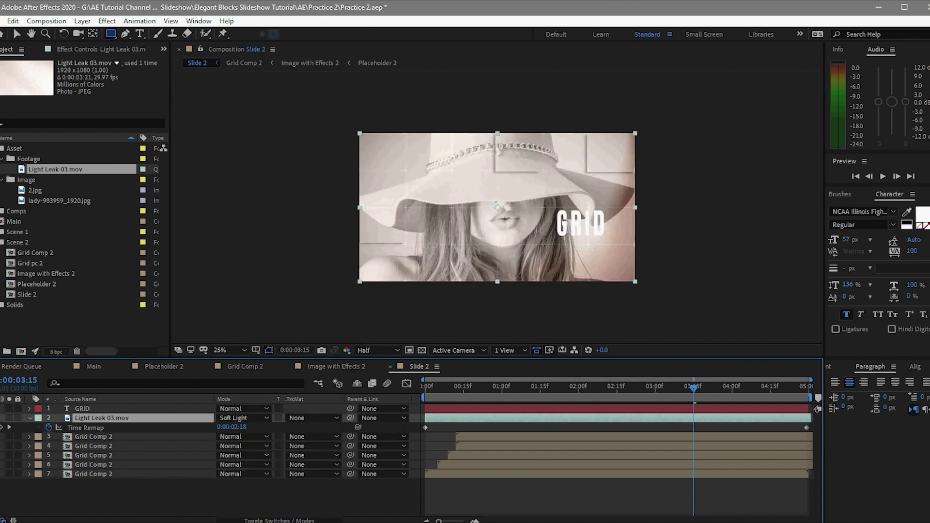
Open Slide 1 from the Scene 1 folder and add Light Leak 03.mov directly below the GRID title.
click(2, 232)
double_click(37, 284)
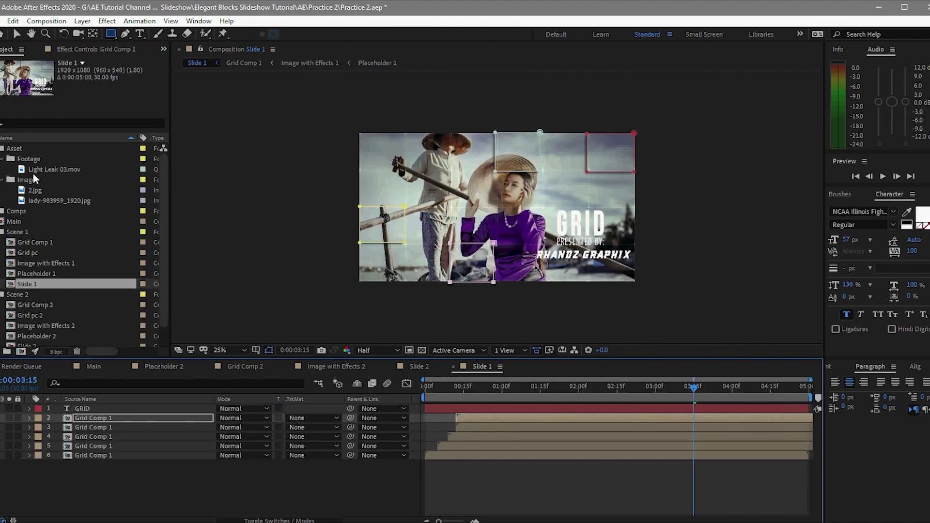
drag(36, 169, 213, 422)
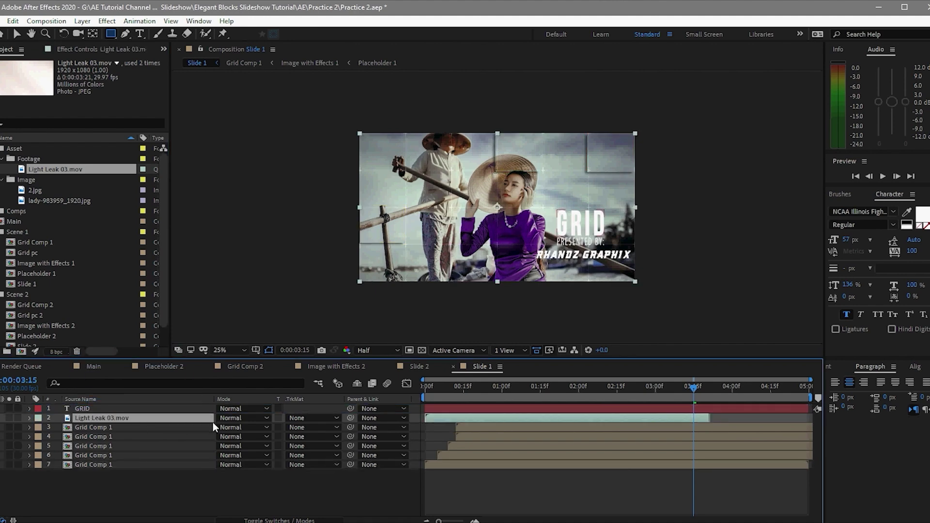
Enable time remapping on the Slide 1 light leak and extend the layer and its last Time Remap keyframe to the composition's end.
right_click(469, 420)
mouse_move(581, 180)
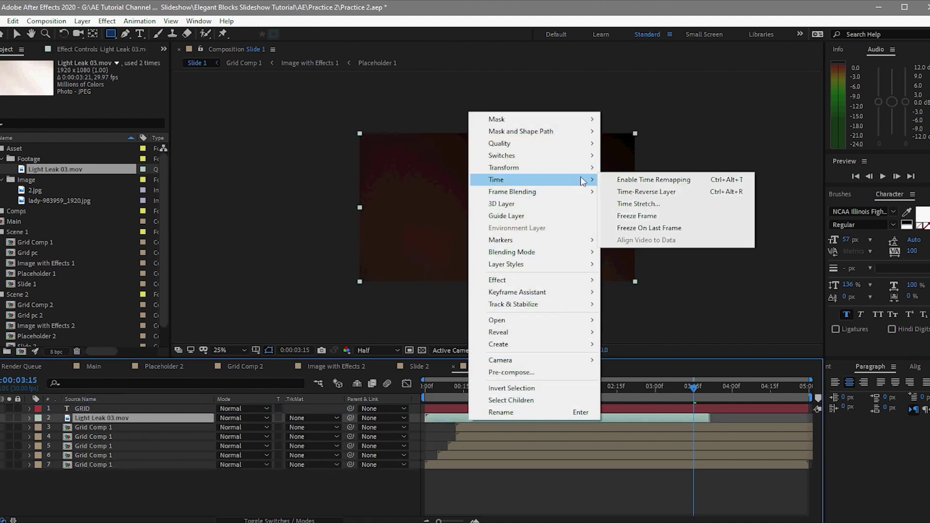
click(612, 180)
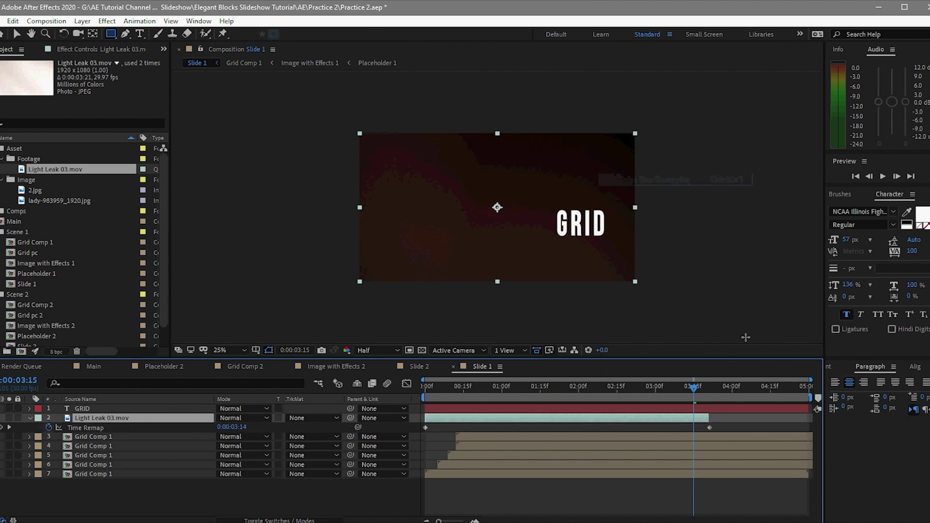
drag(711, 419, 808, 419)
click(709, 429)
drag(710, 429, 809, 461)
Preview Slide 1 and set its Light Leak 03.mov layer's blending mode to Soft Light.
key(space)
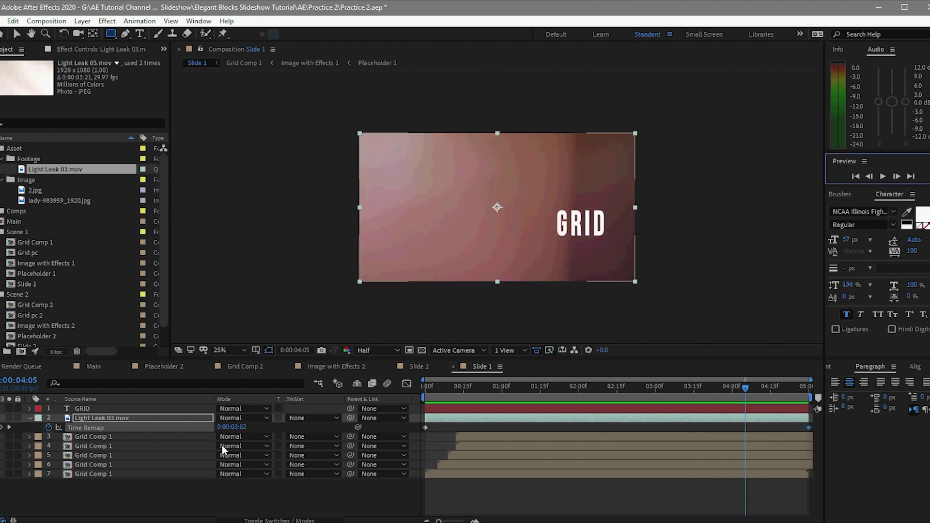
click(268, 418)
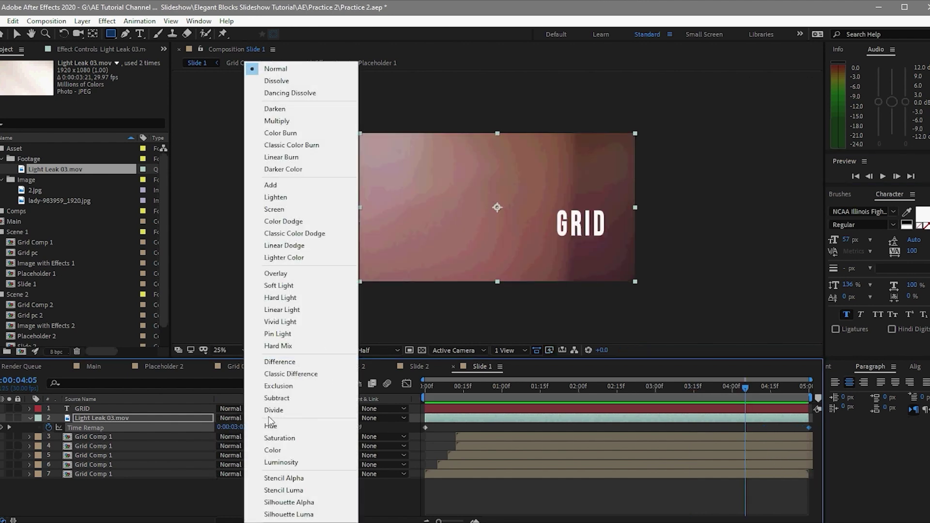
click(298, 286)
Switch to Slide 2 and collapse the Footage, Image, Asset, Scene 1 and Scene 2 folders in the project.
click(420, 366)
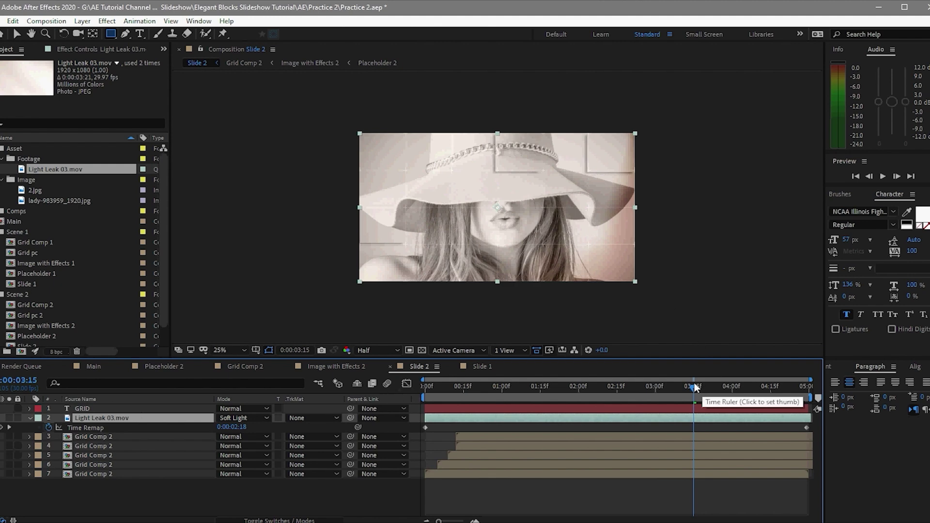
click(2, 159)
click(2, 169)
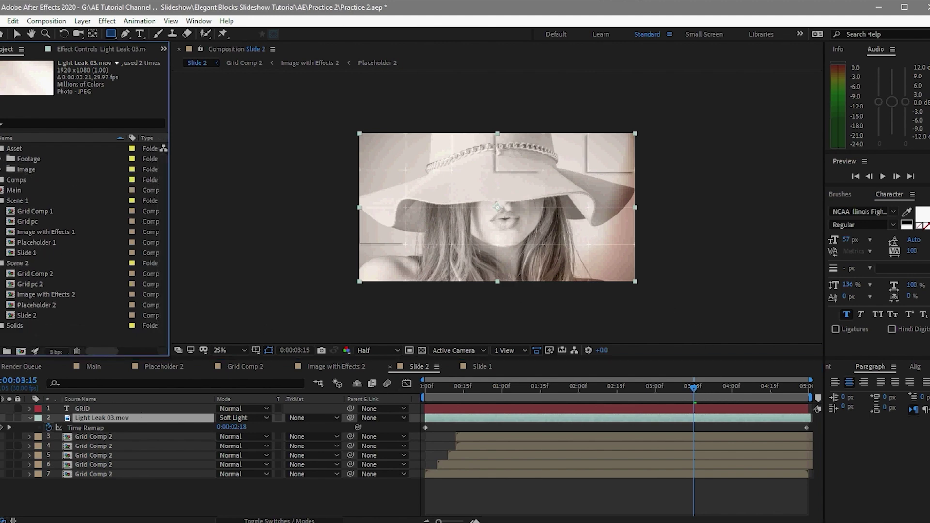
click(2, 149)
click(2, 180)
click(2, 190)
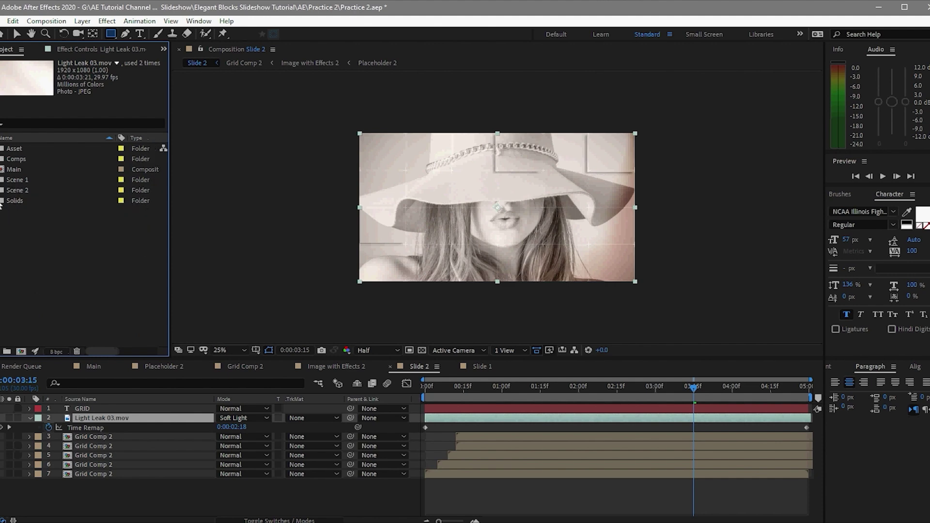
Open the Main composition and add Slide 1 and Slide 2 from their scene folders, with Slide 2 beneath Slide 1.
click(92, 366)
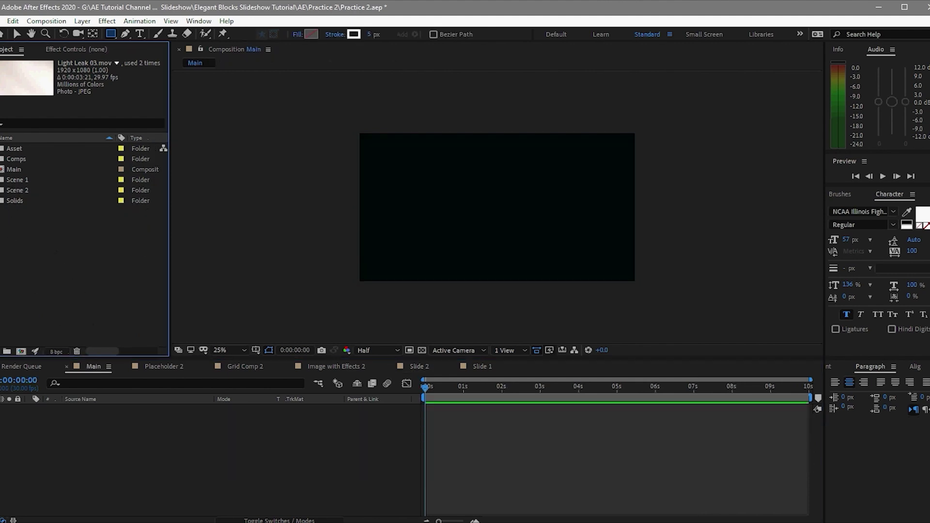
click(2, 180)
click(1, 242)
click(27, 232)
ctrl+click(27, 294)
drag(27, 294, 73, 431)
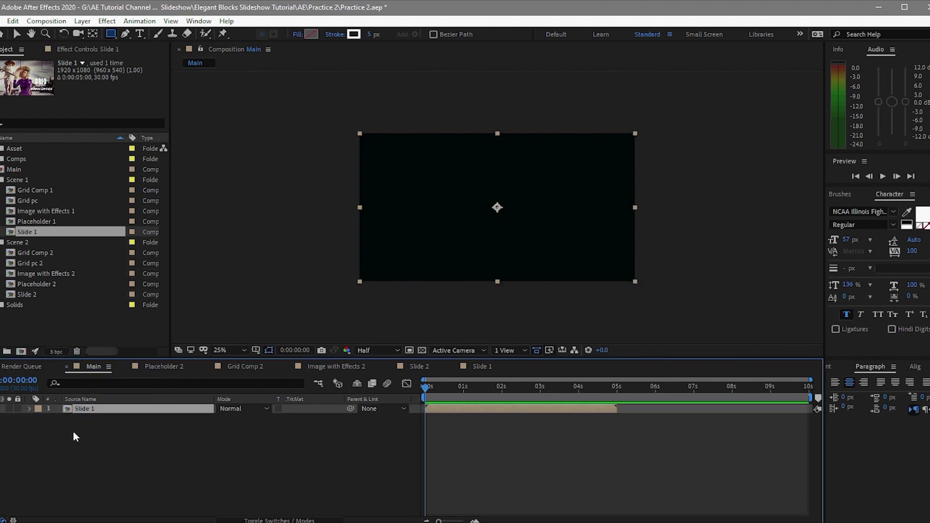
drag(53, 292, 92, 416)
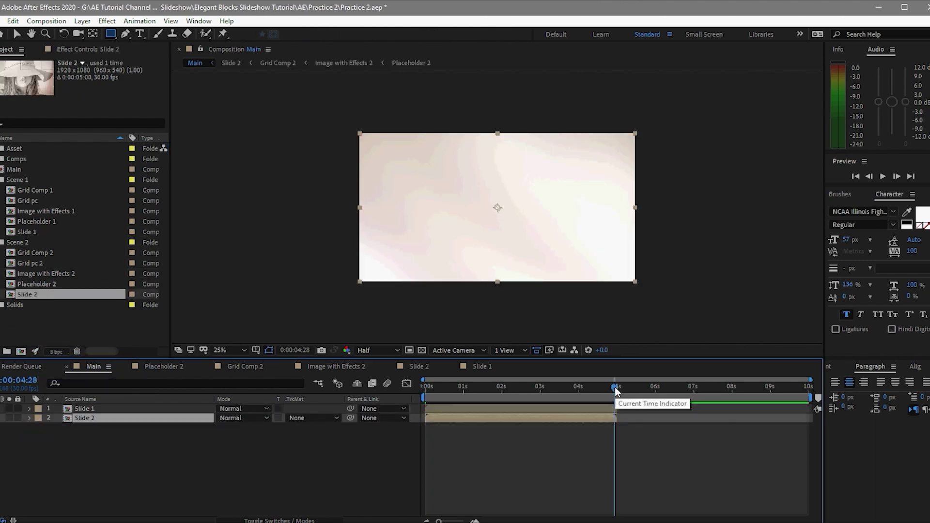
Move the start of the Slide 2 layer to 0:00:05:00 and preview Main from the beginning.
drag(615, 388, 618, 389)
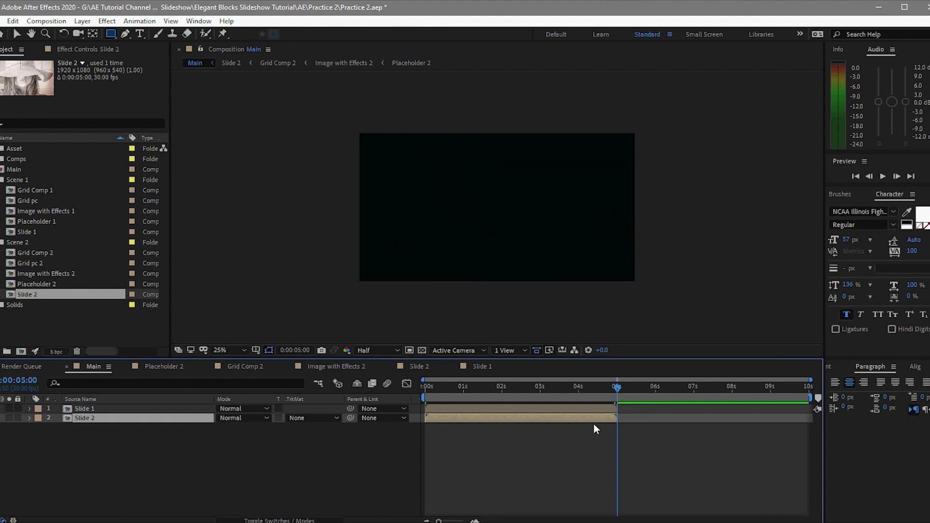
key(bracketleft)
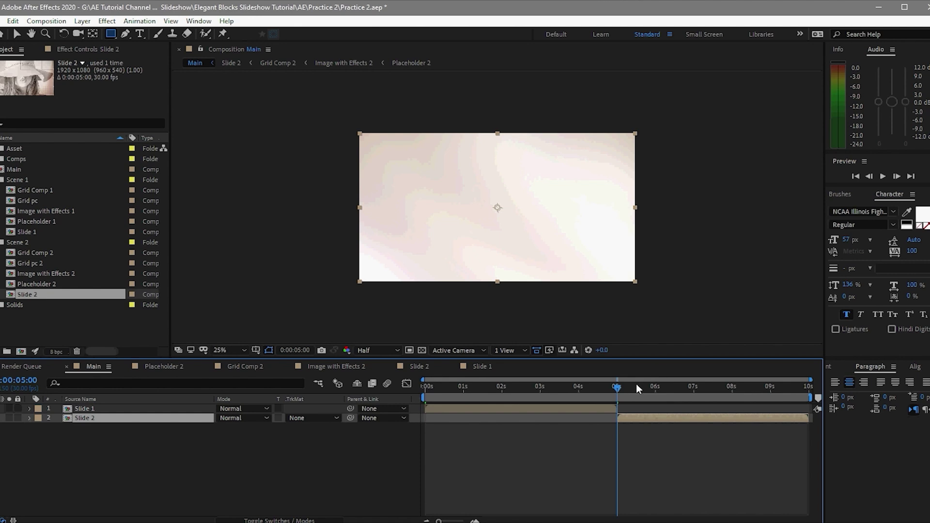
drag(619, 387, 416, 338)
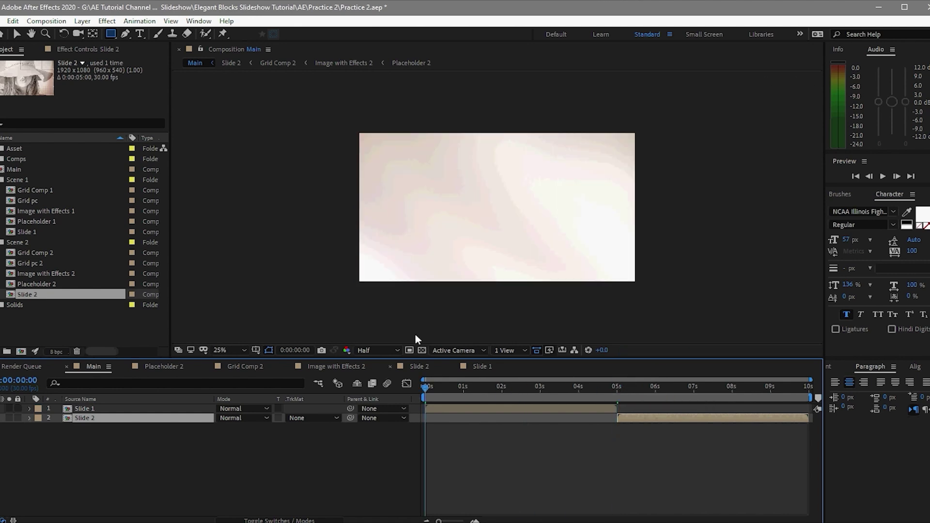
click(883, 177)
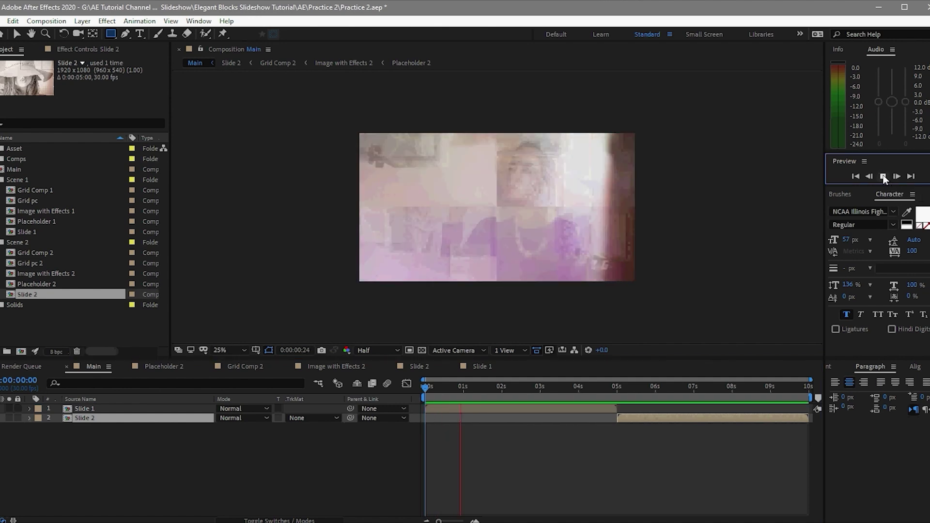